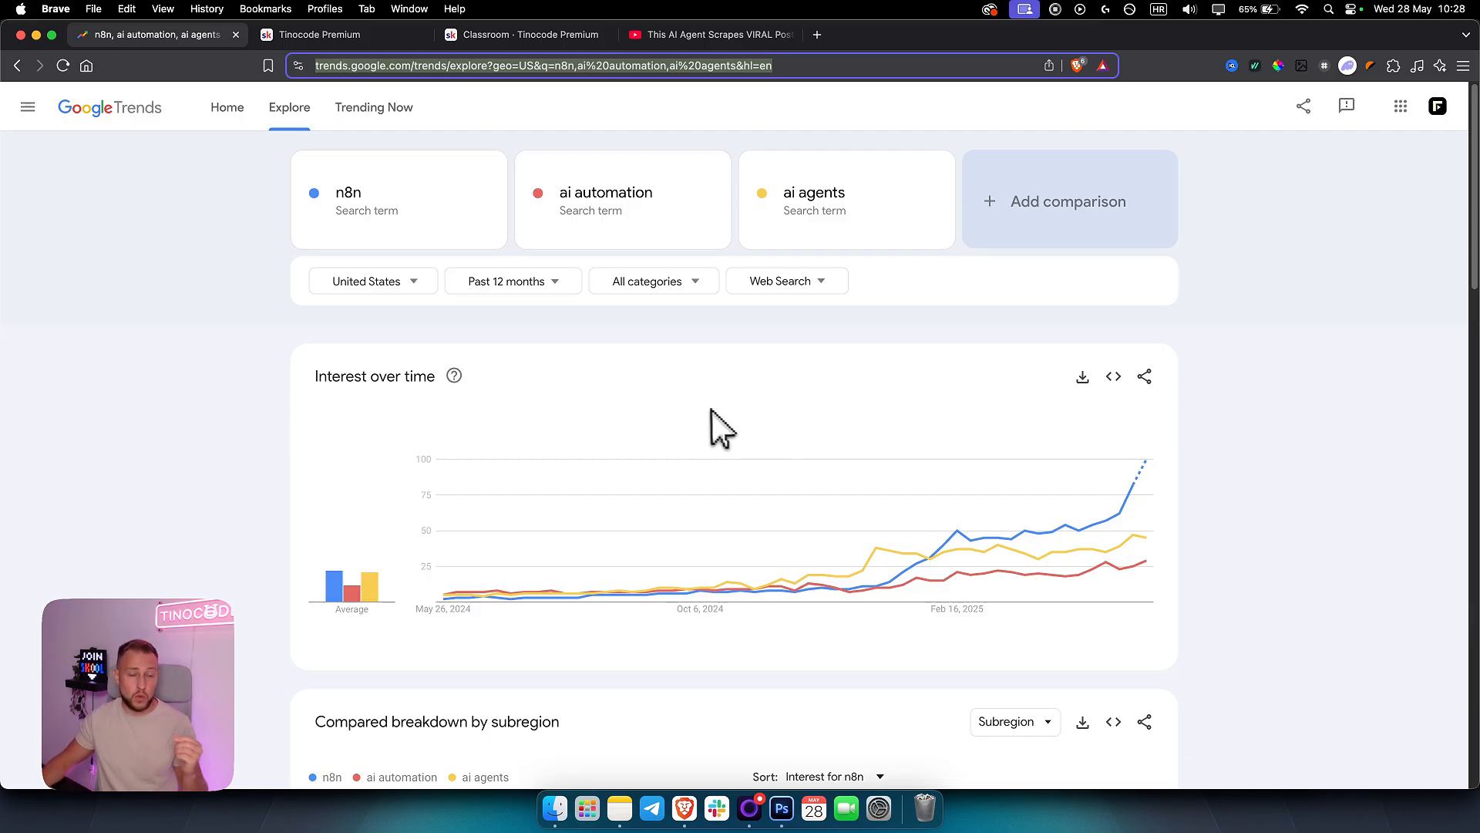
Step: Review the Tinocode Premium community's About page and the courses offered in its Classroom on Skool
click(350, 36)
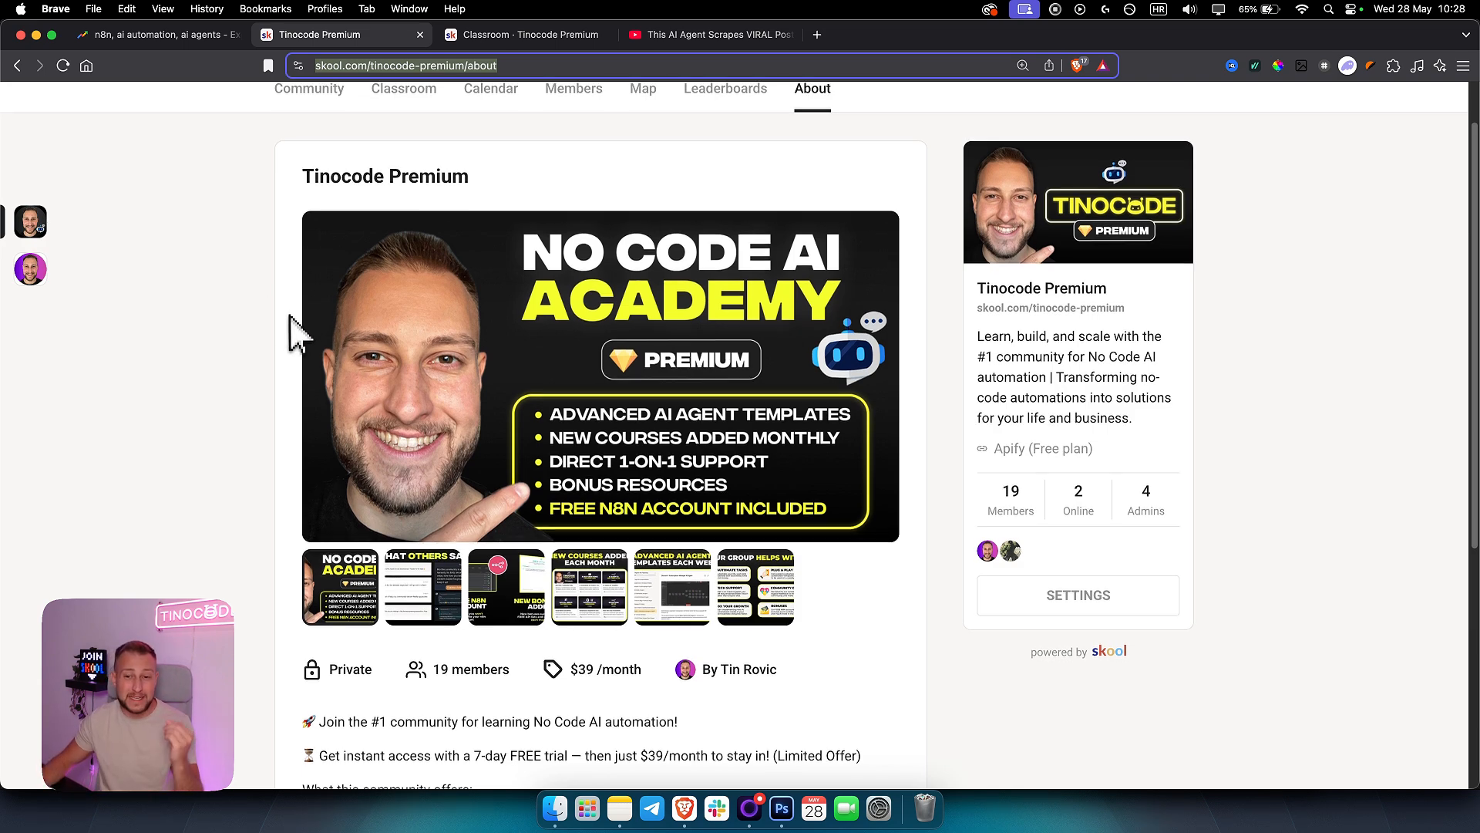
scroll(287, 314, up, 1)
scroll(287, 328, up, 1)
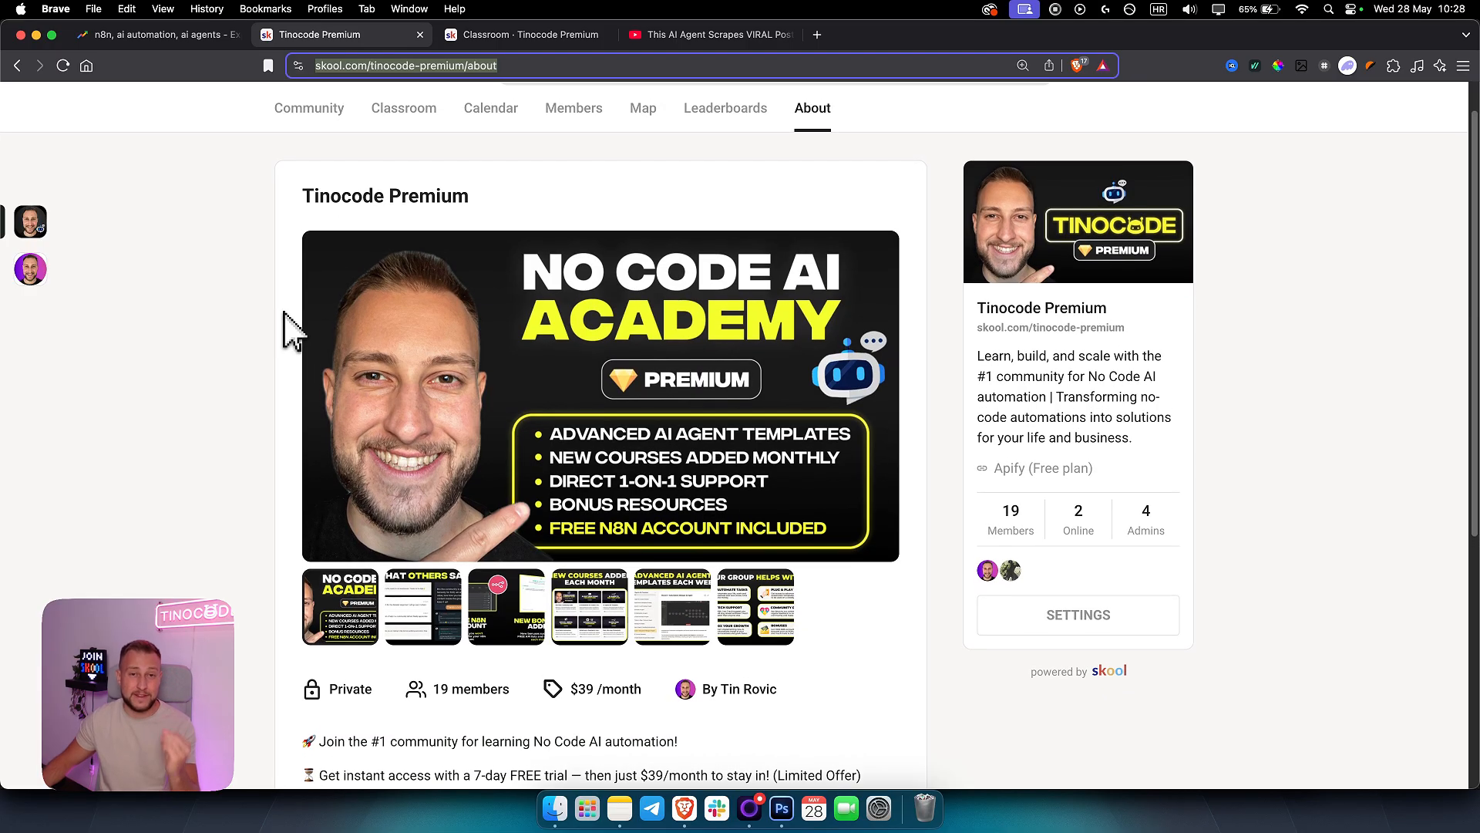
key(ctrl+Tab)
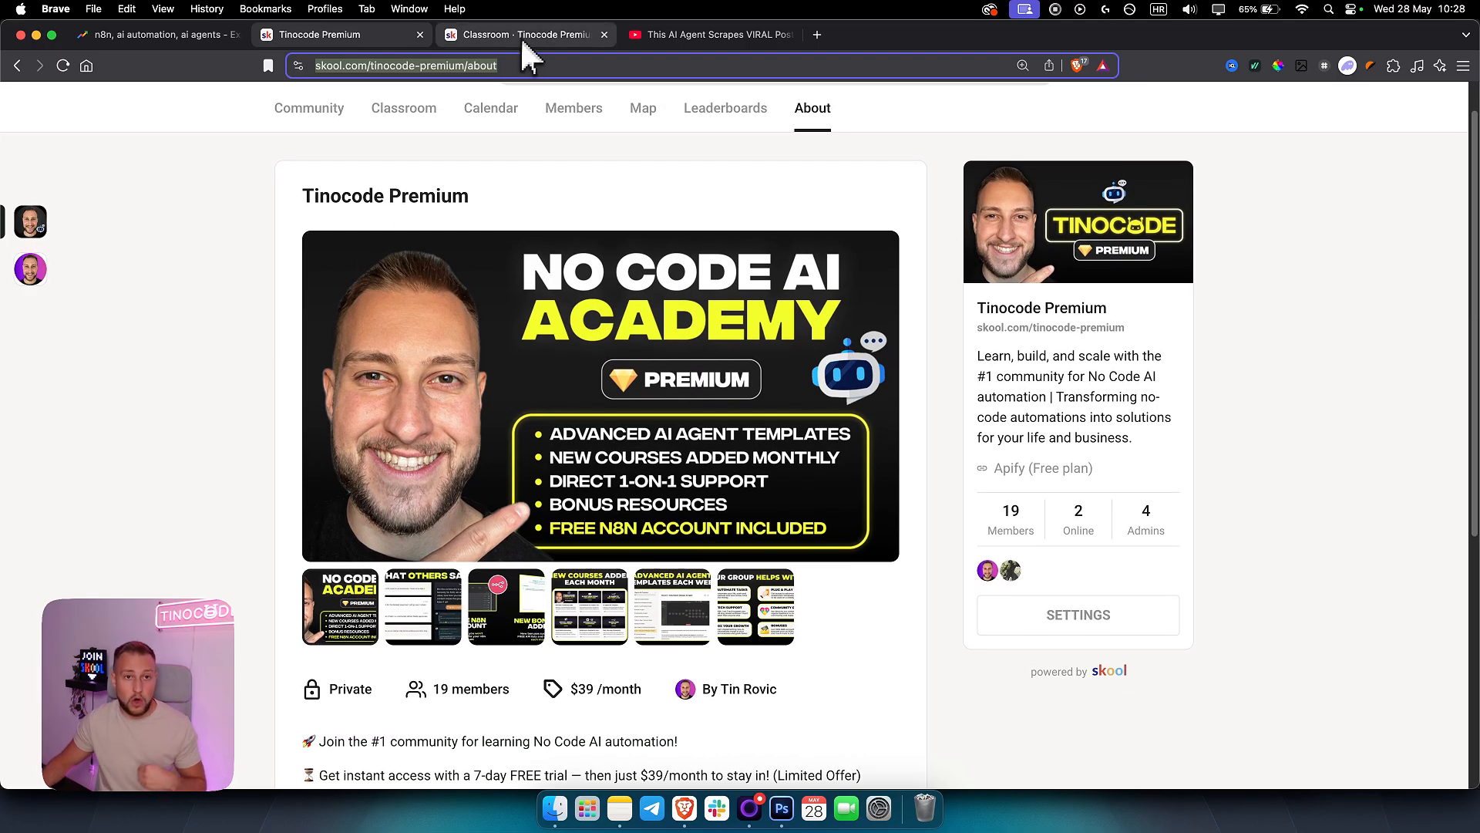
scroll(258, 426, down, 5)
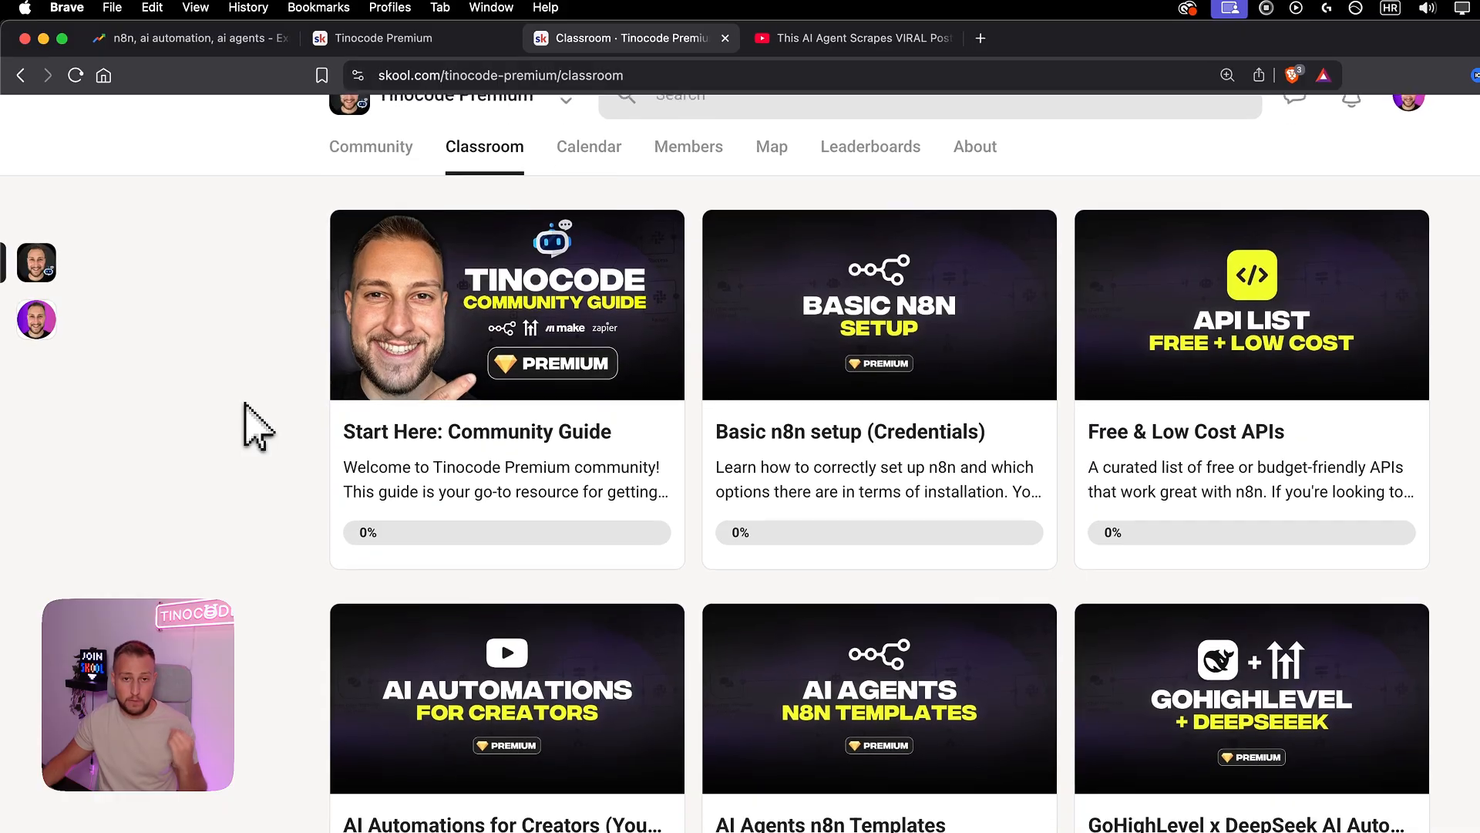
scroll(257, 427, down, 5)
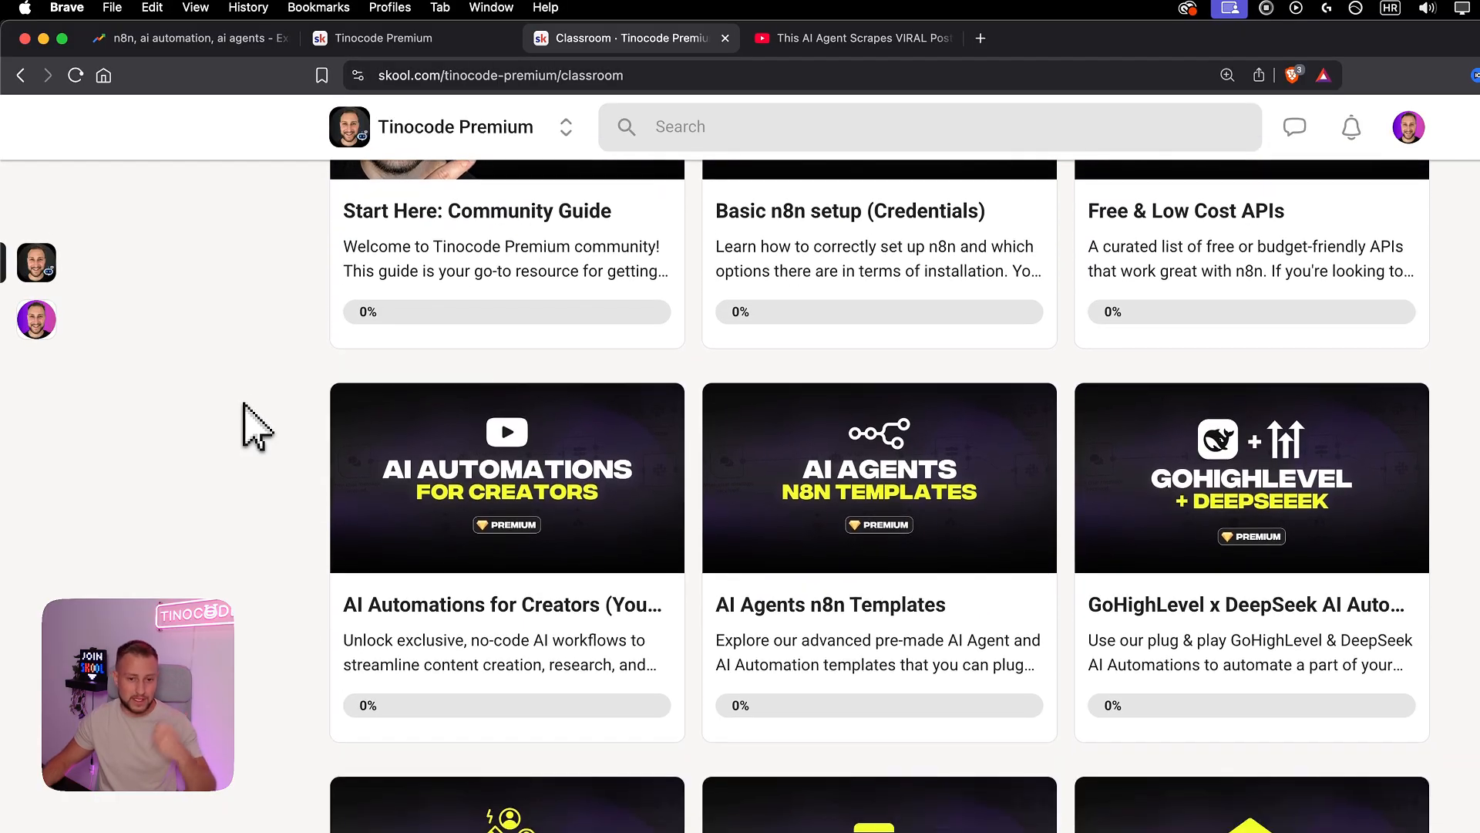
scroll(257, 427, up, 10)
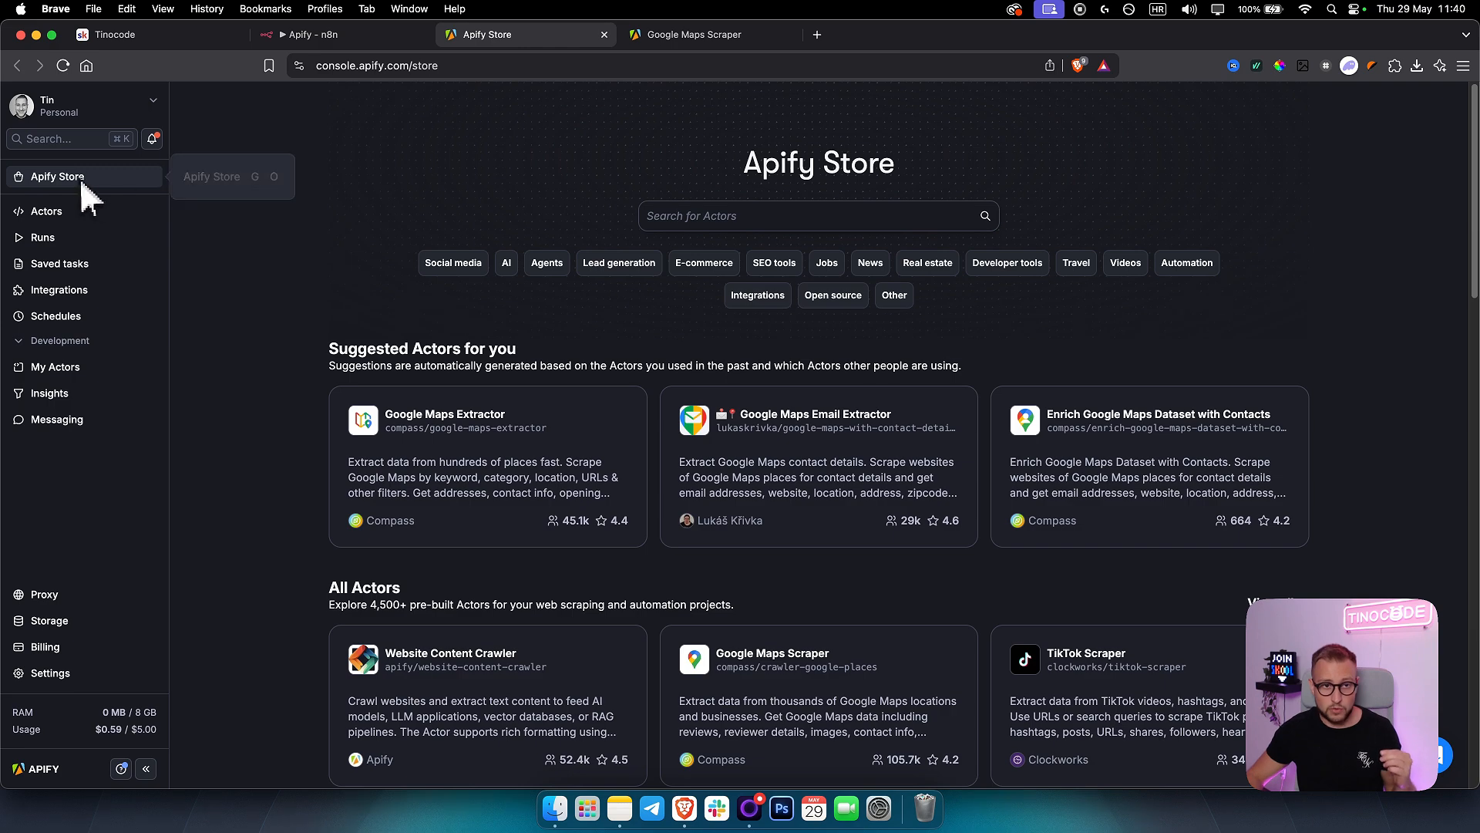
drag(748, 166, 919, 182)
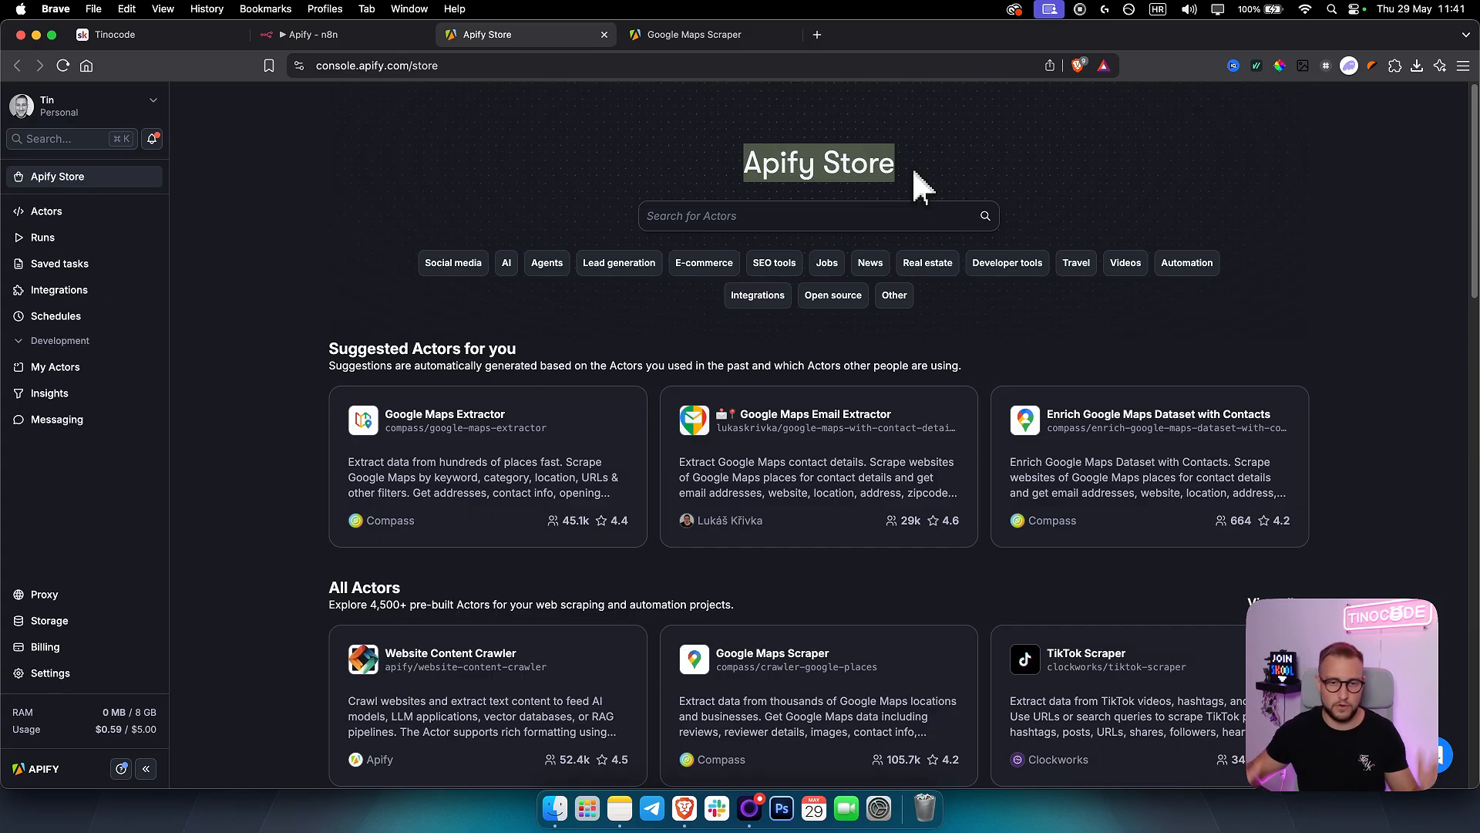
click(858, 173)
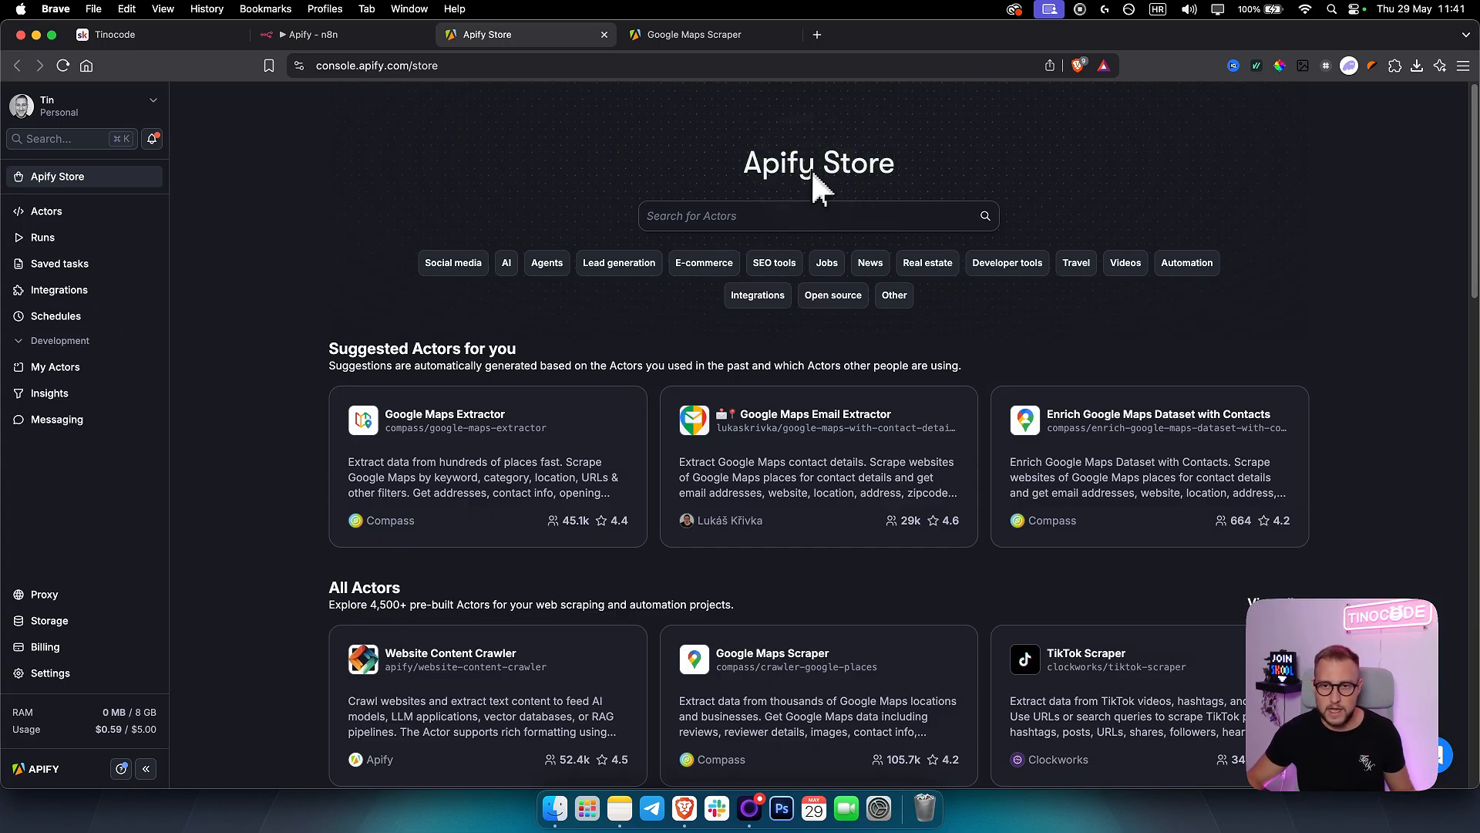
click(735, 164)
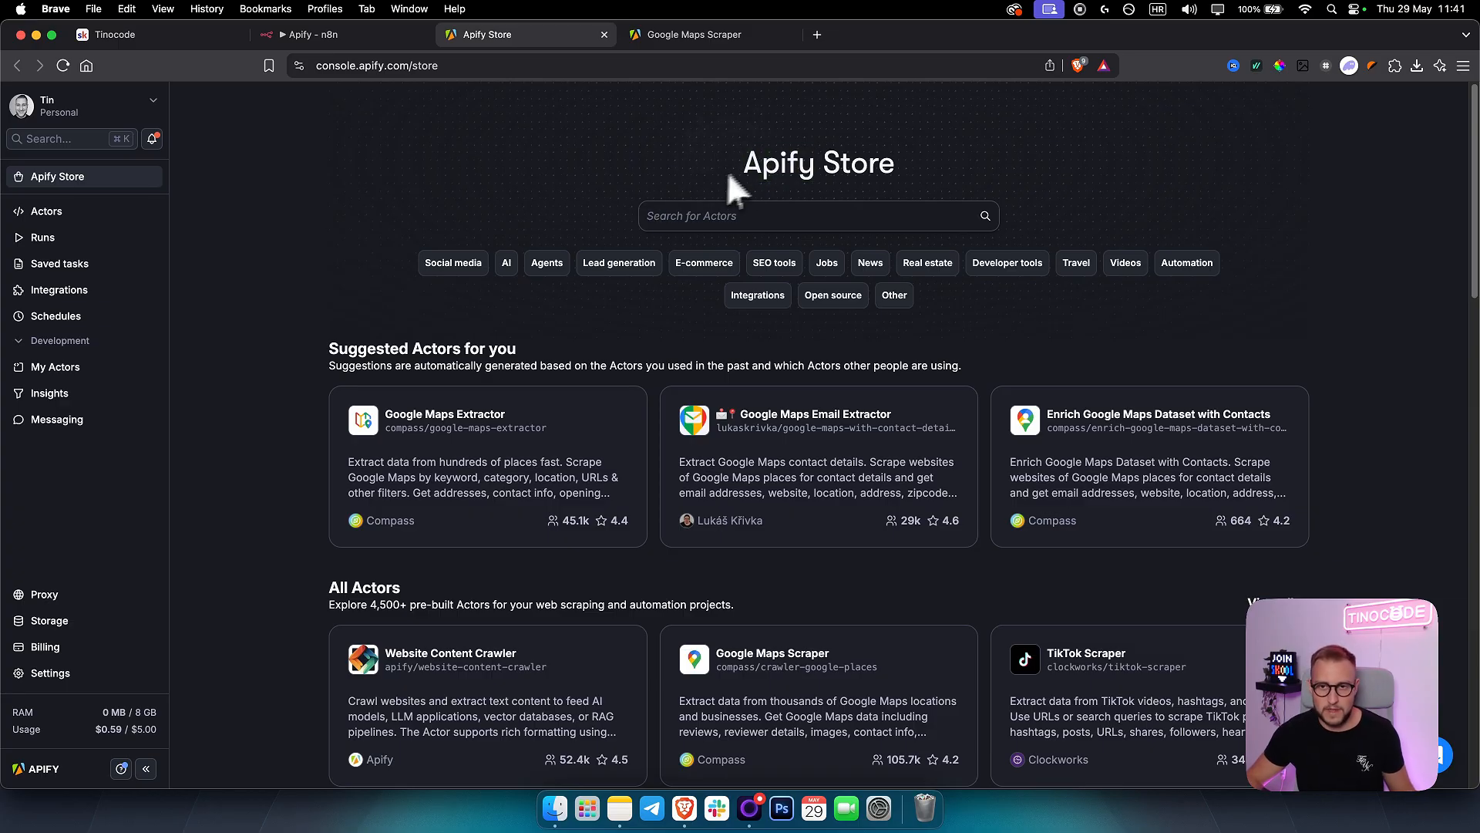
drag(728, 176, 921, 174)
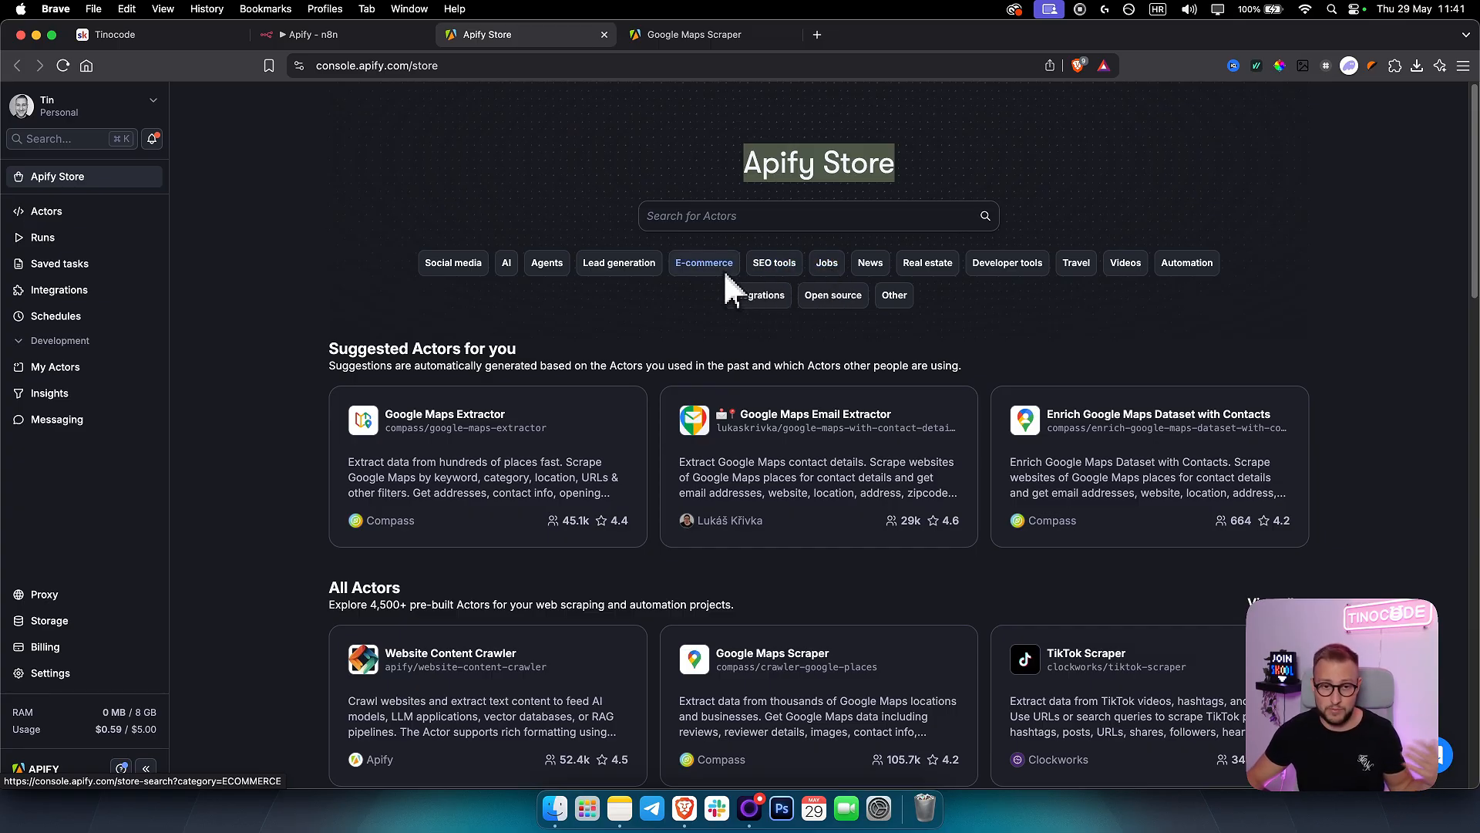
Step: Open the Google Maps Scraper actor from the Apify Store's list of all actors
scroll(663, 420, down, 3)
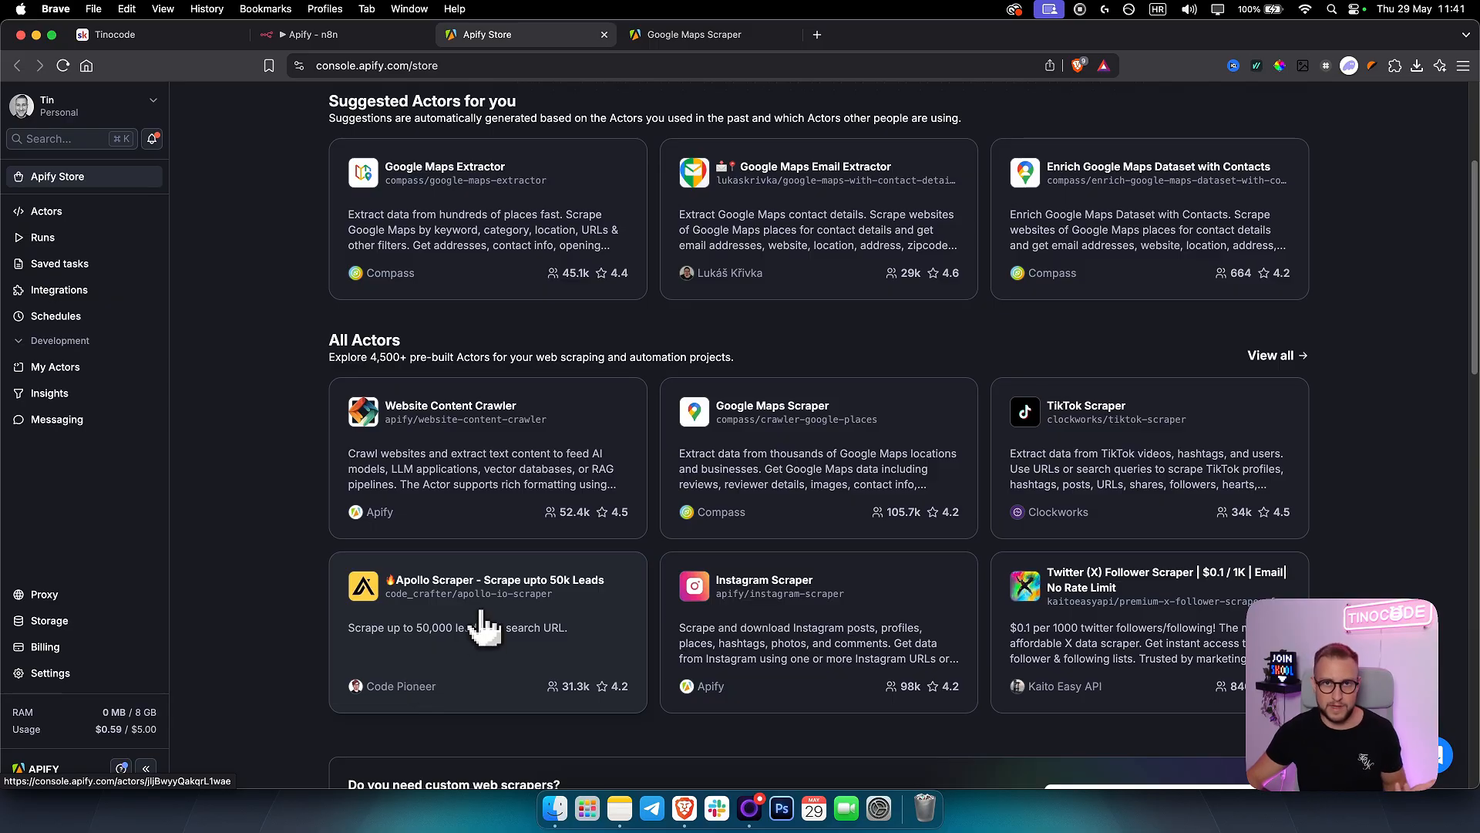
click(818, 461)
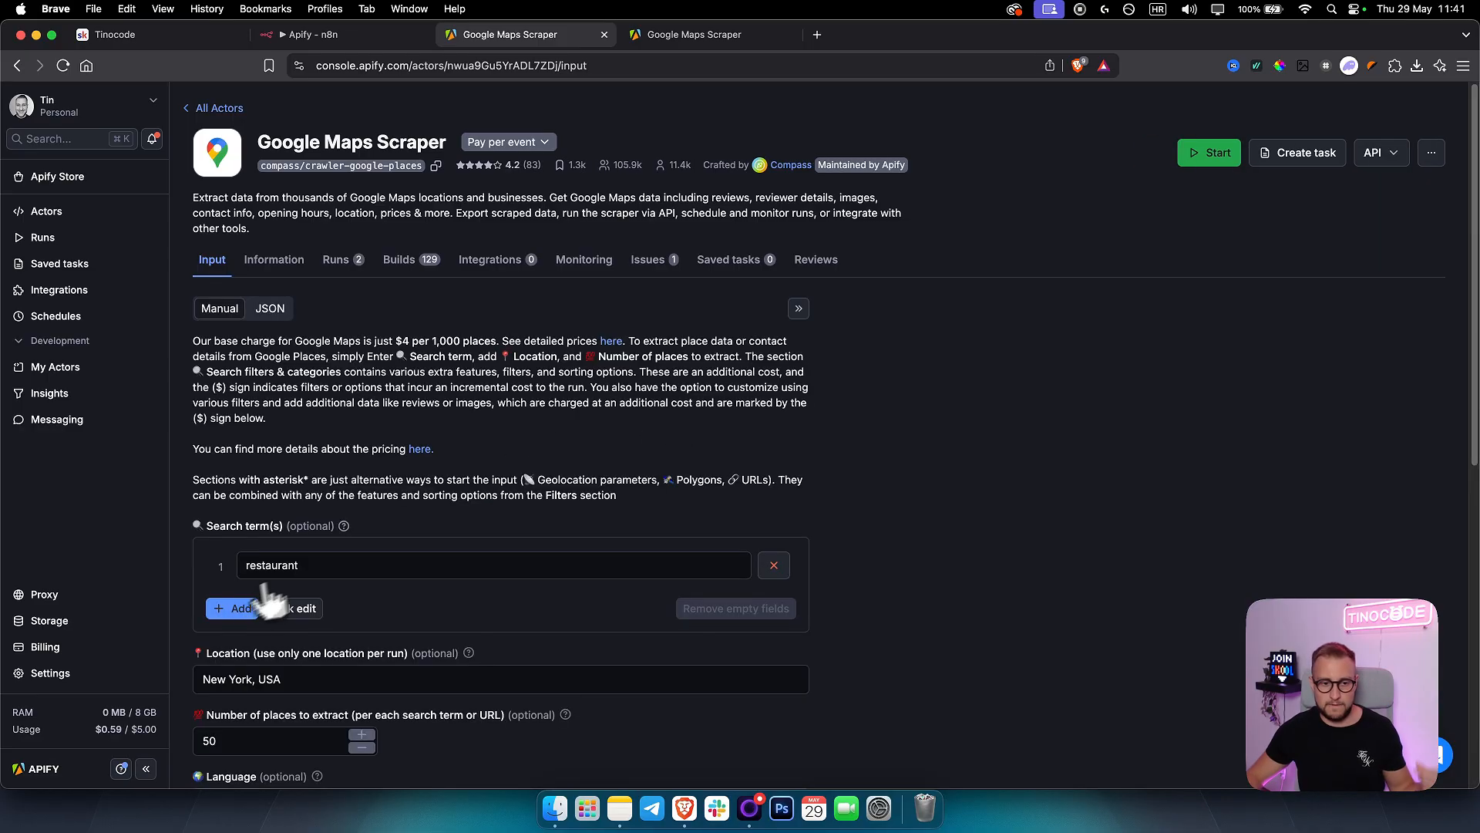
mouse_move(112, 725)
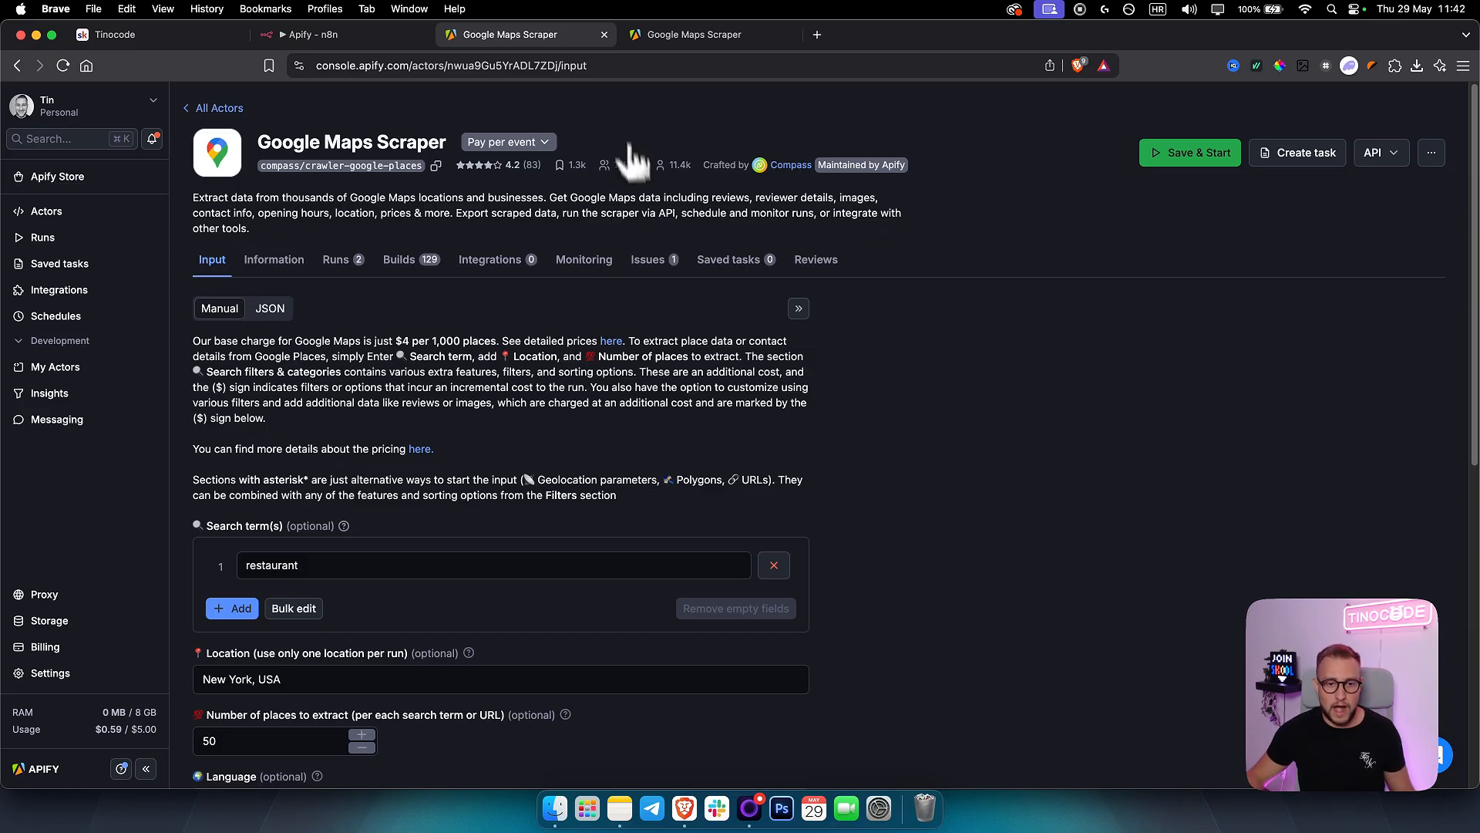
Step: Switch to the Apify workflow in n8n and view the parameters and output of the "Run actor sync and get items" node
click(339, 35)
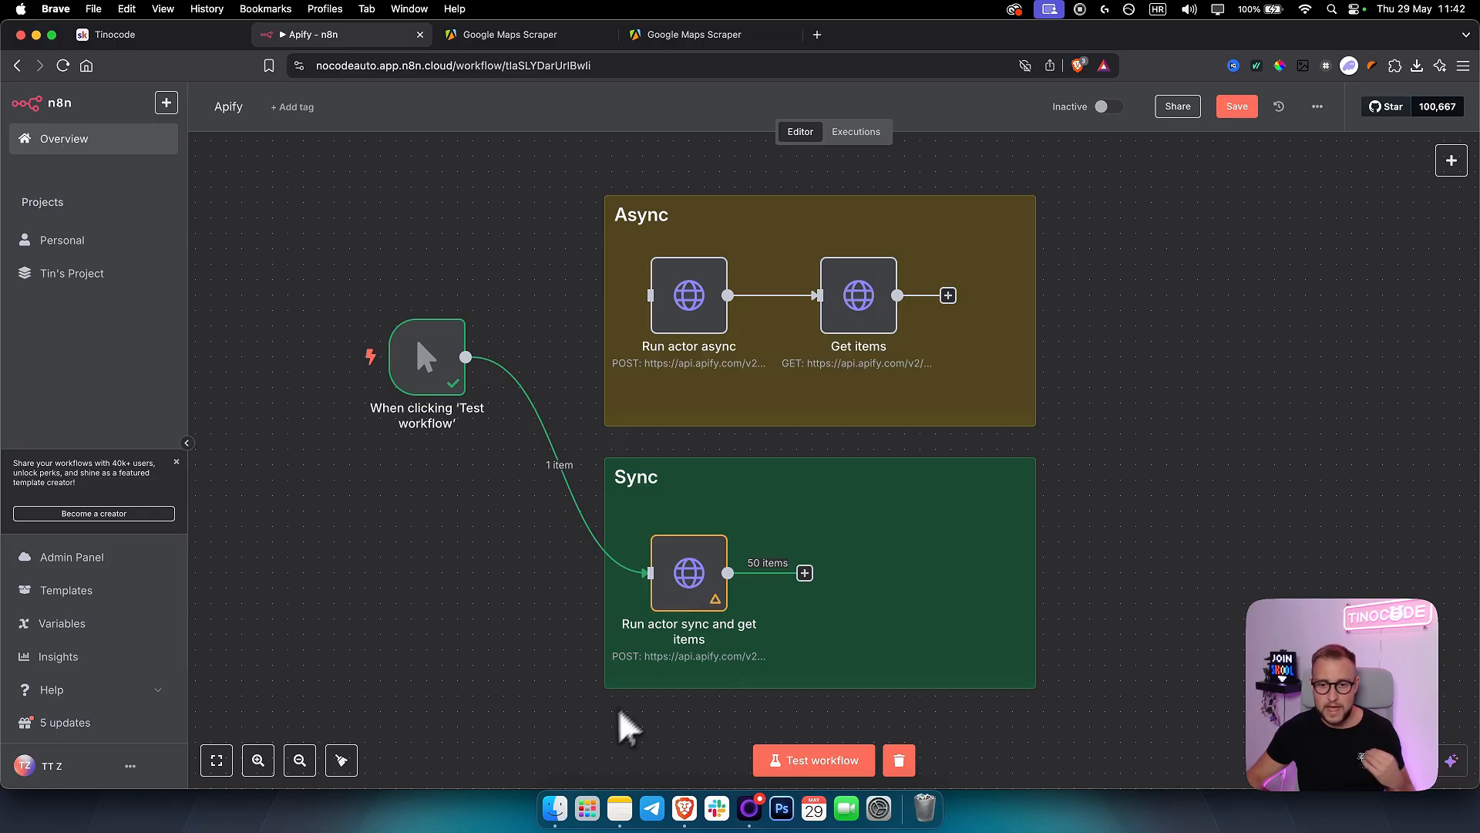
double_click(691, 588)
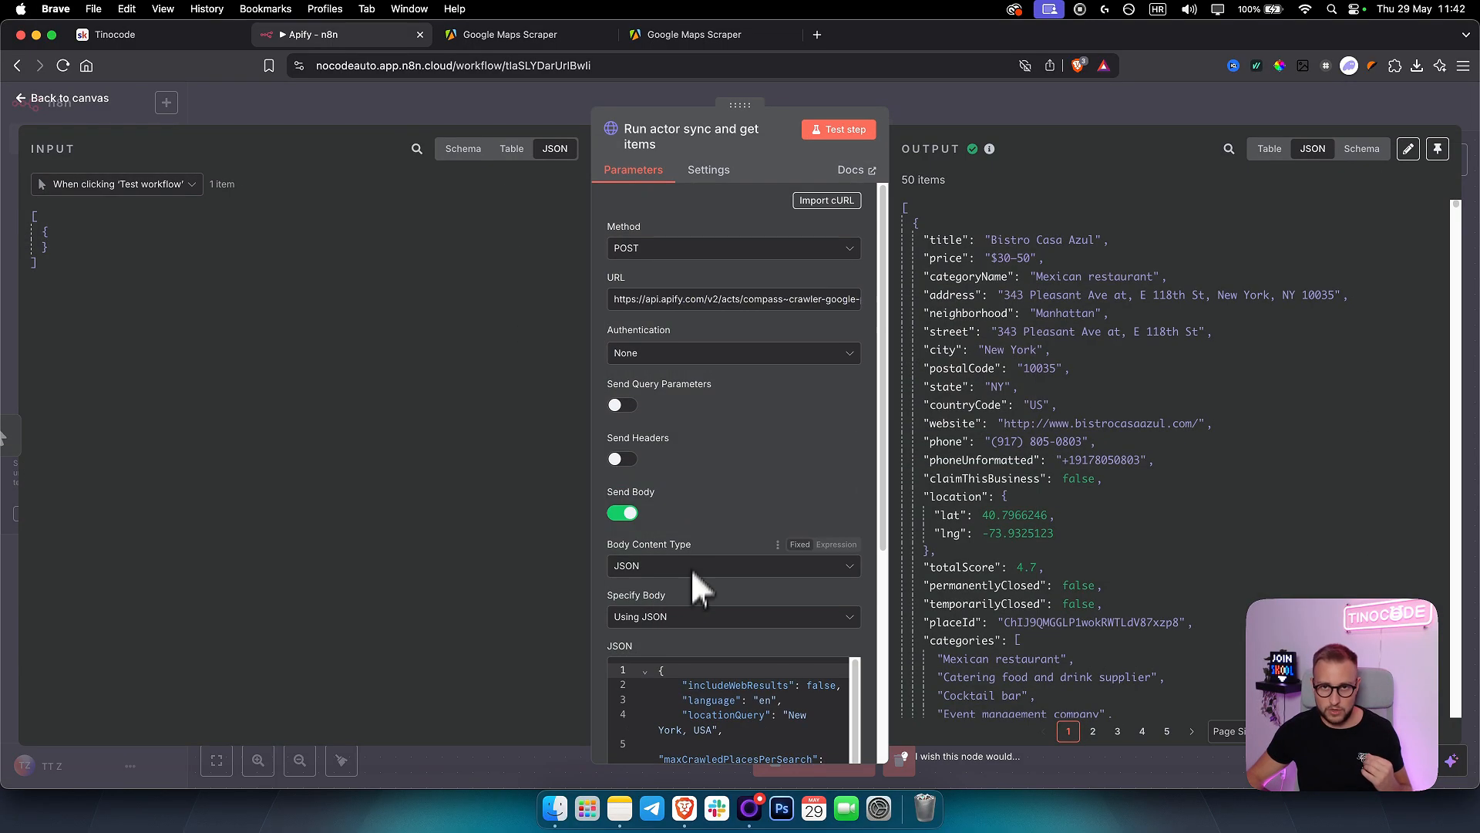
click(1004, 117)
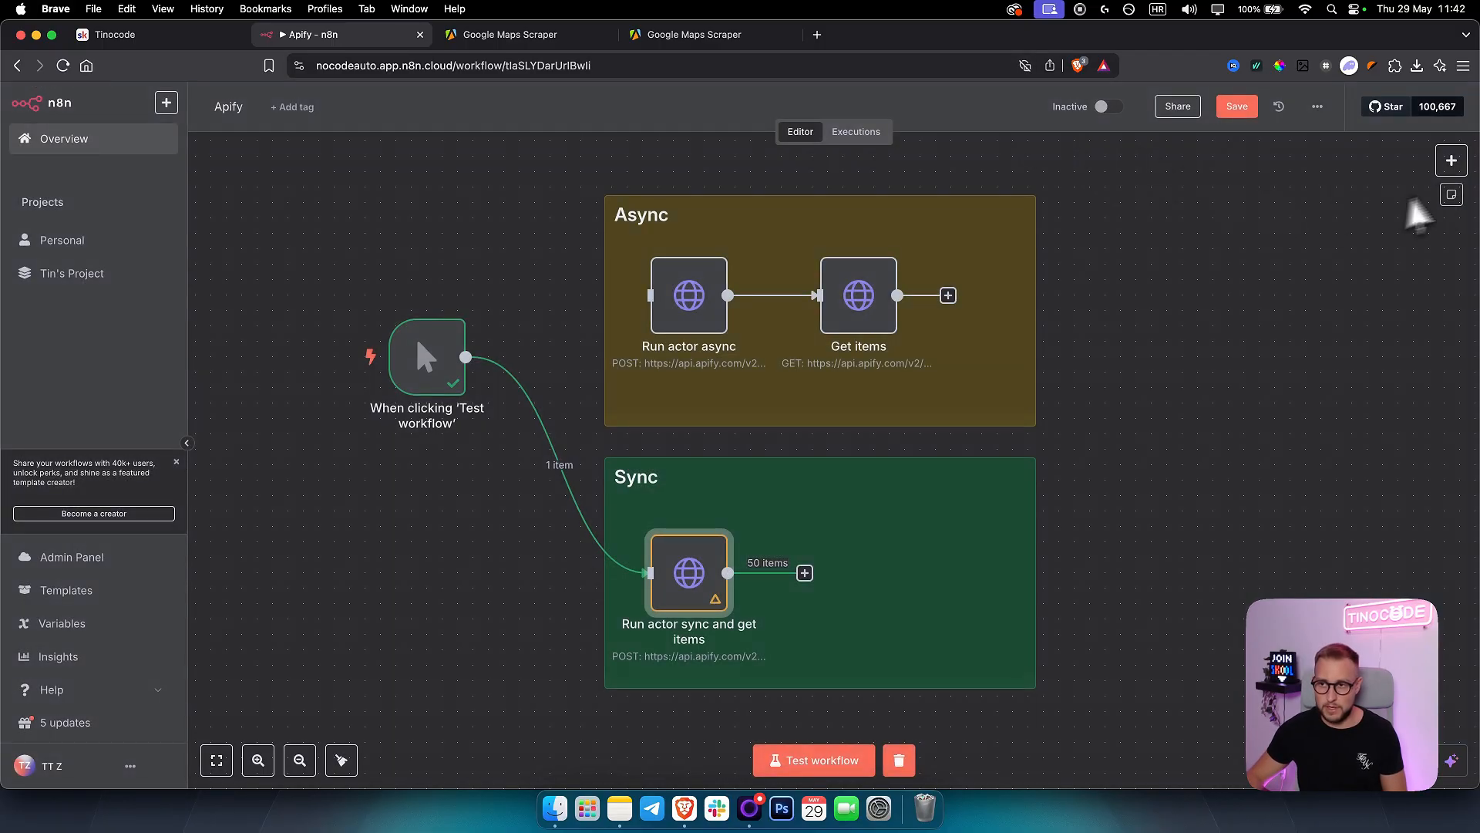
Step: Search the available n8n nodes for "http" and close the node list without adding one
click(1455, 175)
text(http)
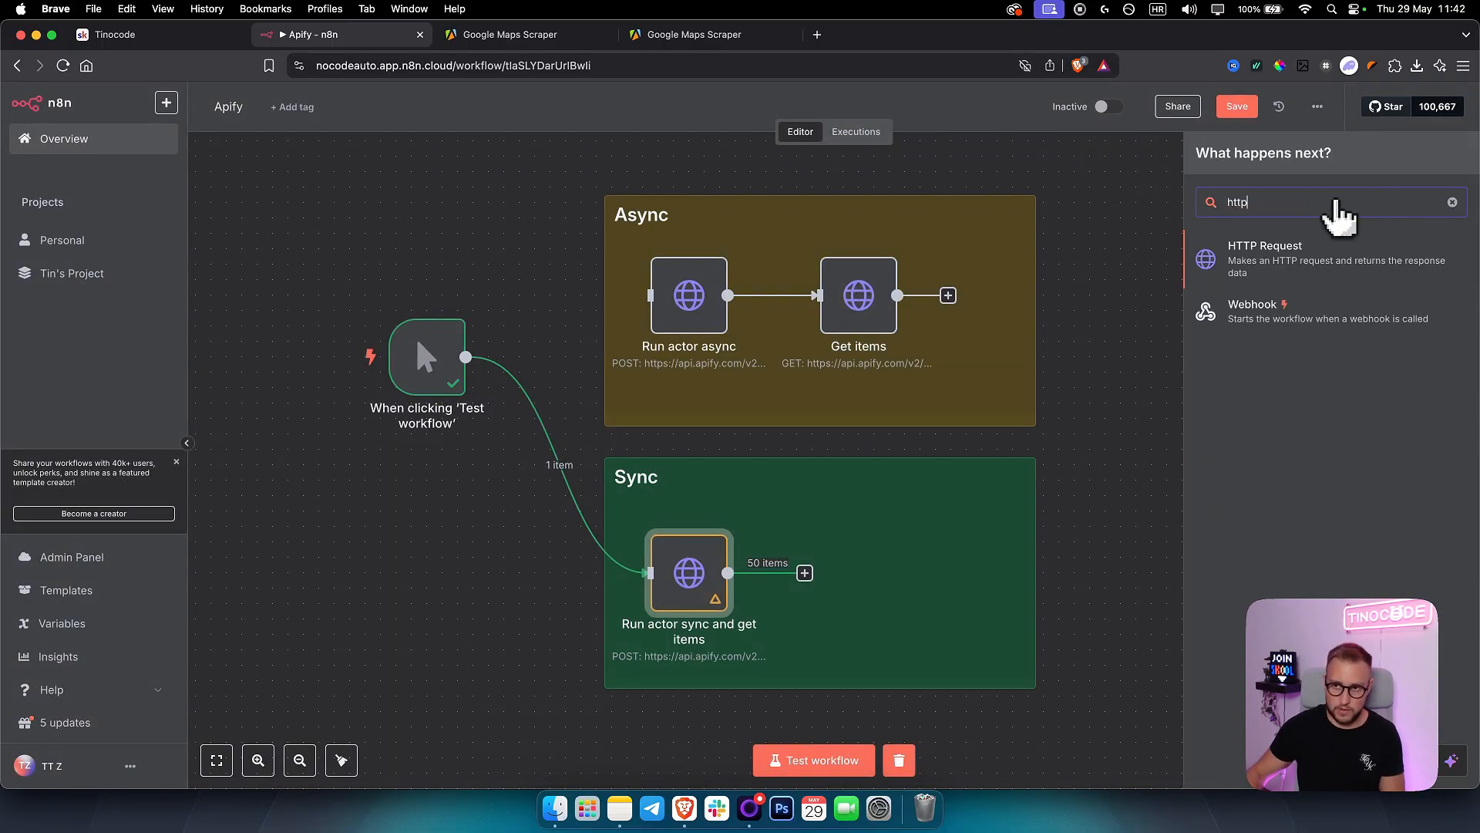
click(1080, 571)
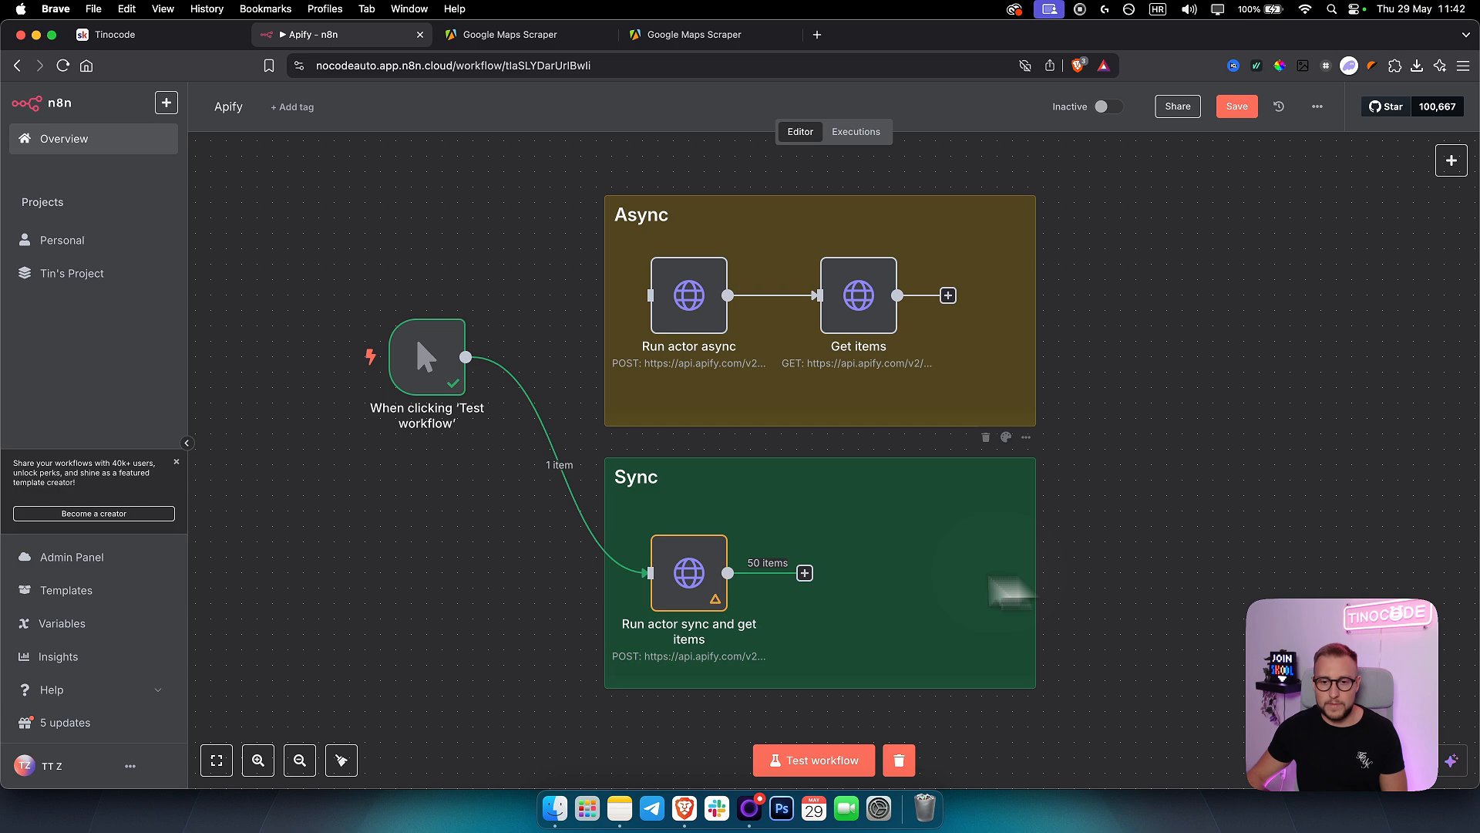
Step: Open the "Run actor sync and get items" node and examine its request URL alongside the Google Maps Scraper page
double_click(684, 586)
triple_click(655, 299)
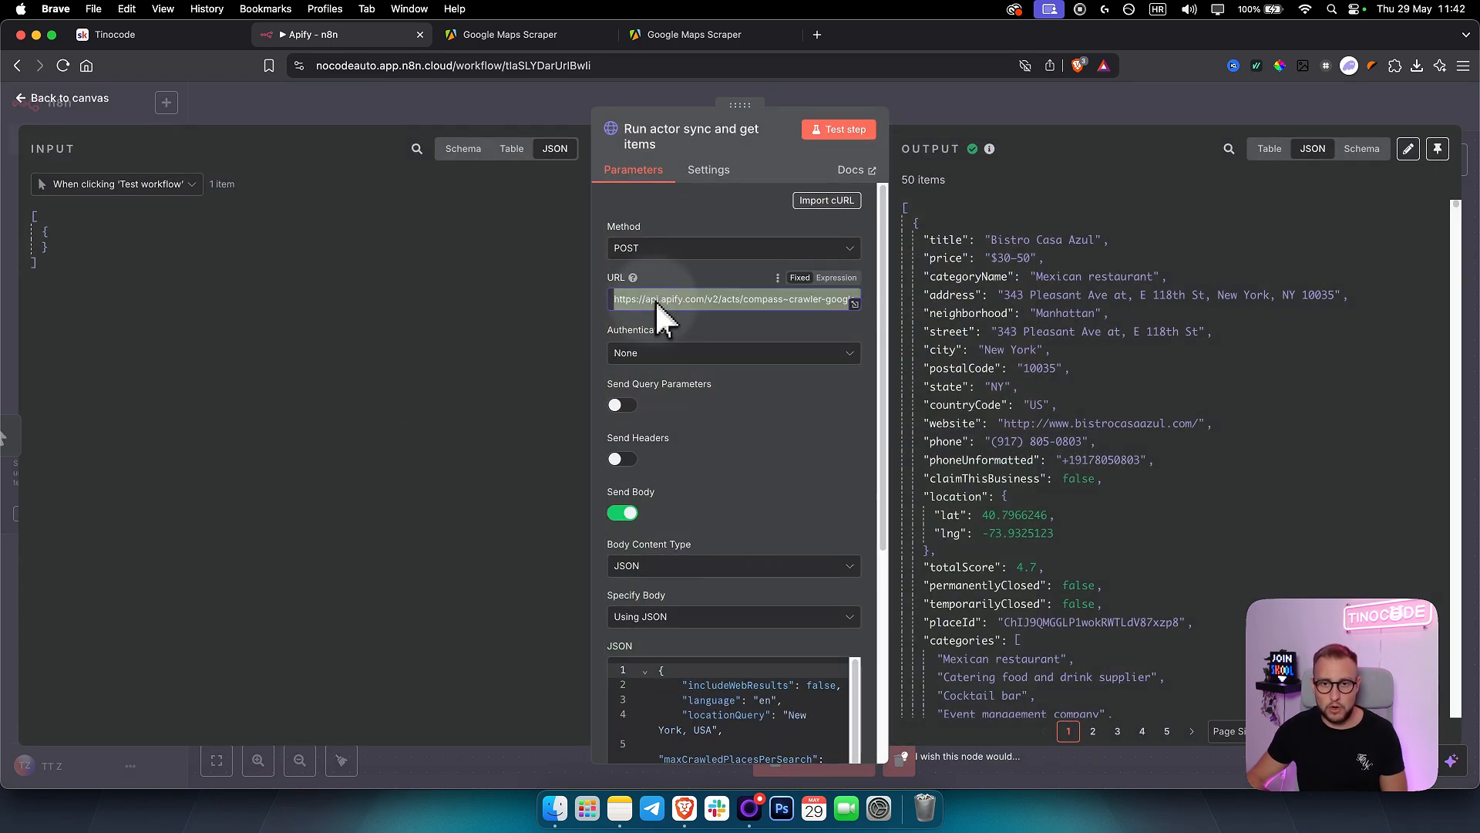
click(484, 34)
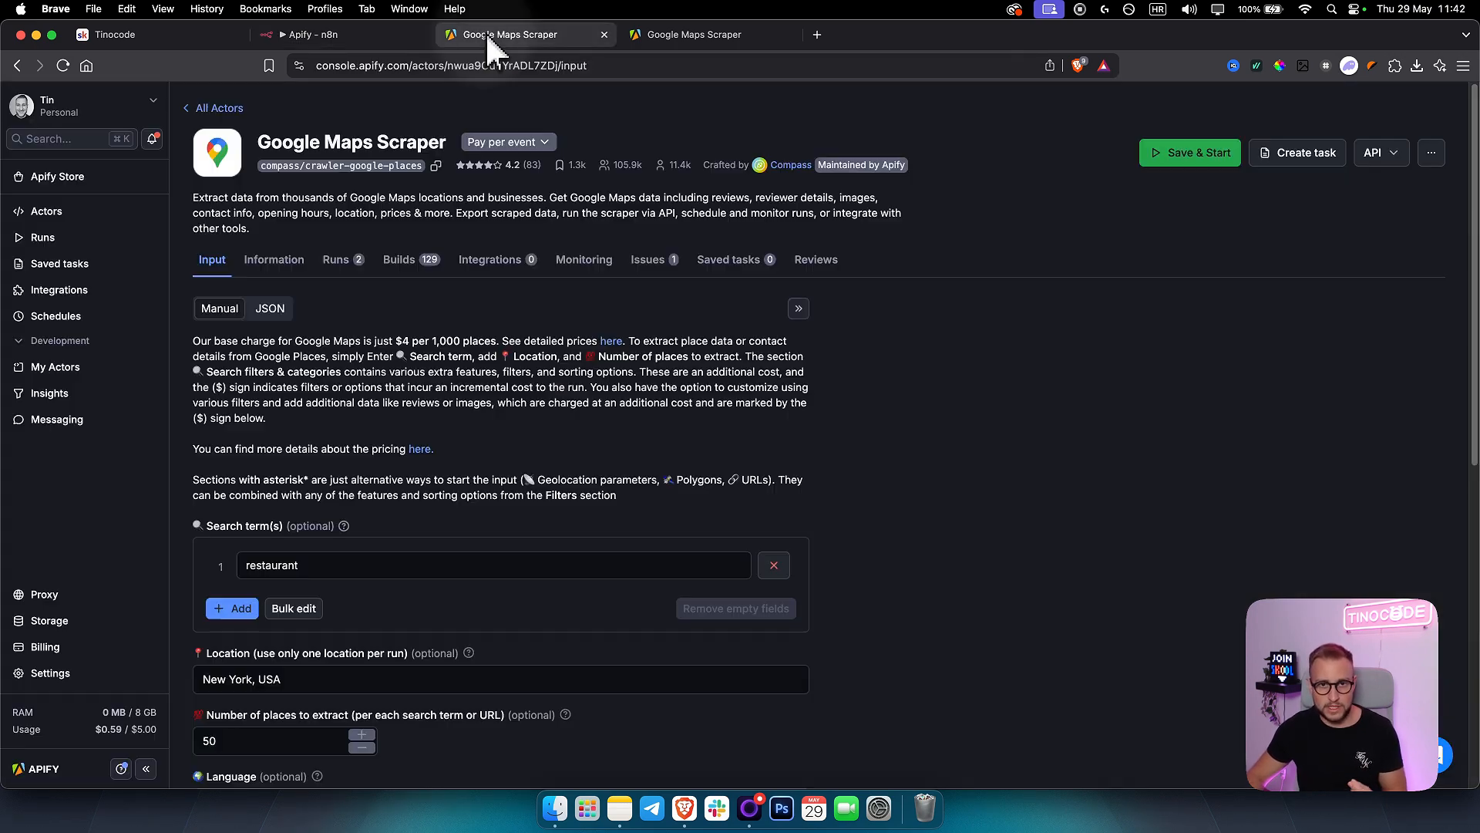
click(353, 40)
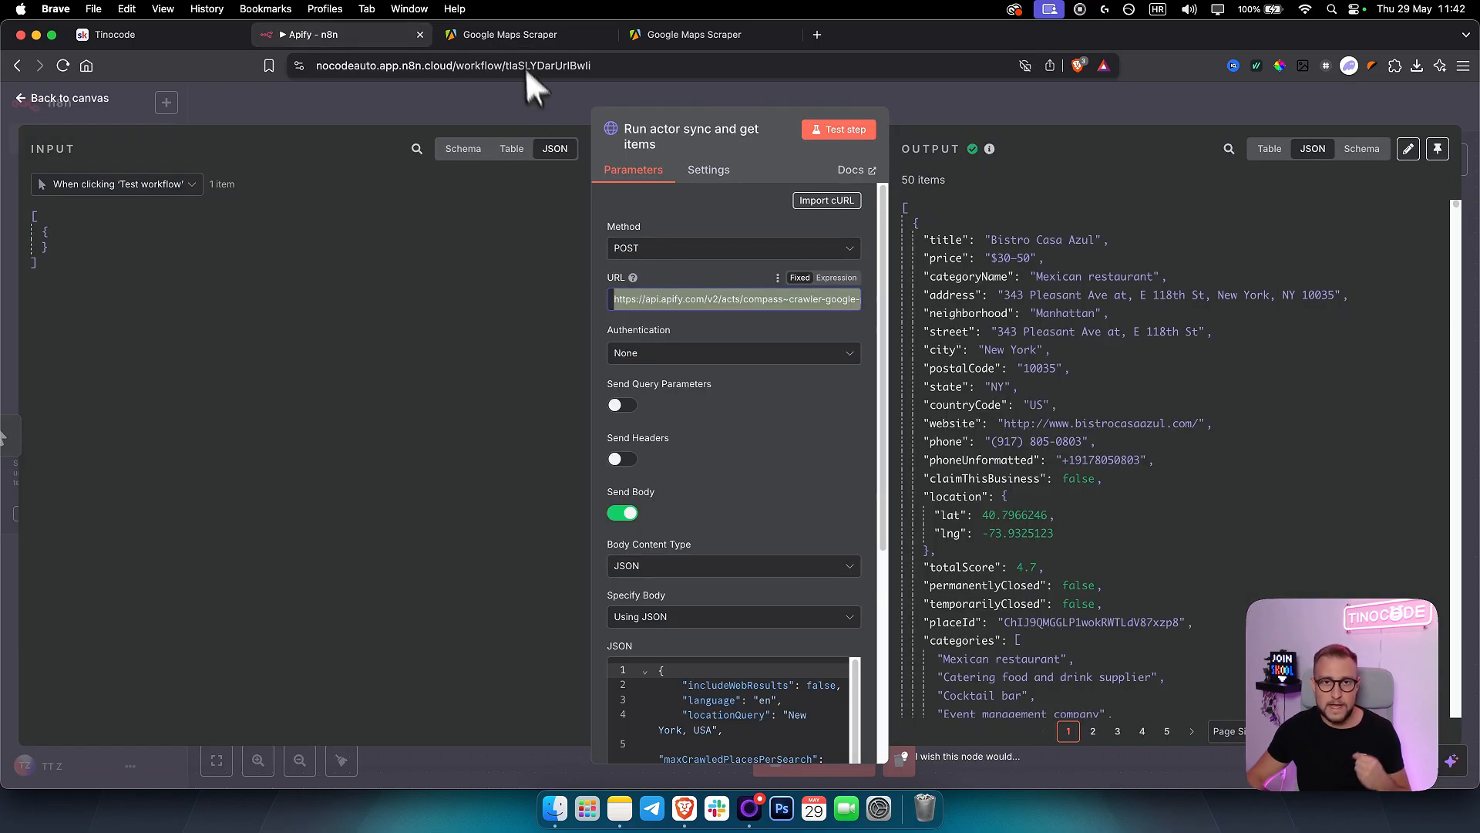
Step: Copy the "Run Actor synchronously and get dataset items" endpoint URL from the Google Maps Scraper's API endpoints in Apify
click(512, 37)
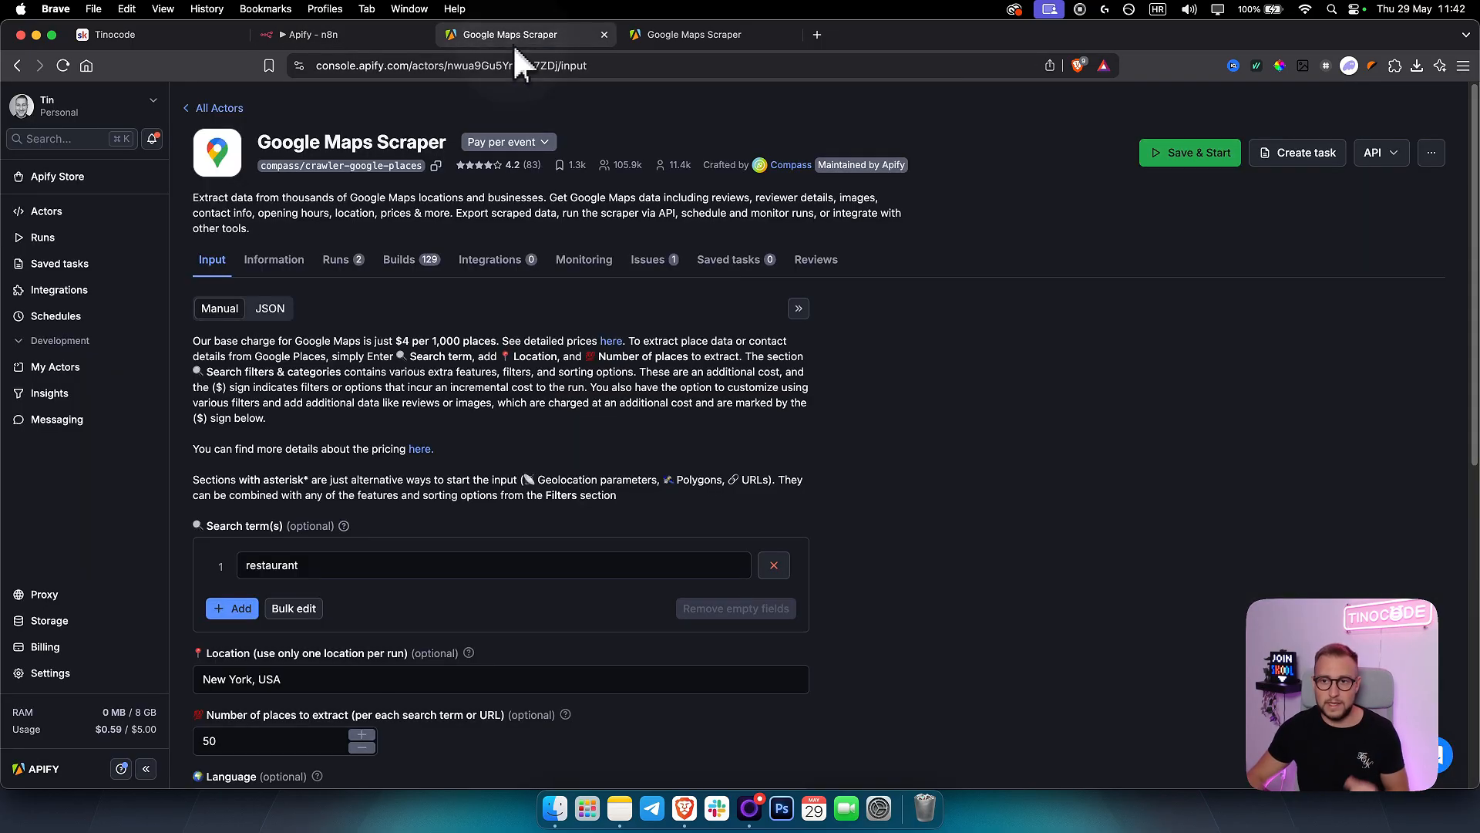
click(1374, 154)
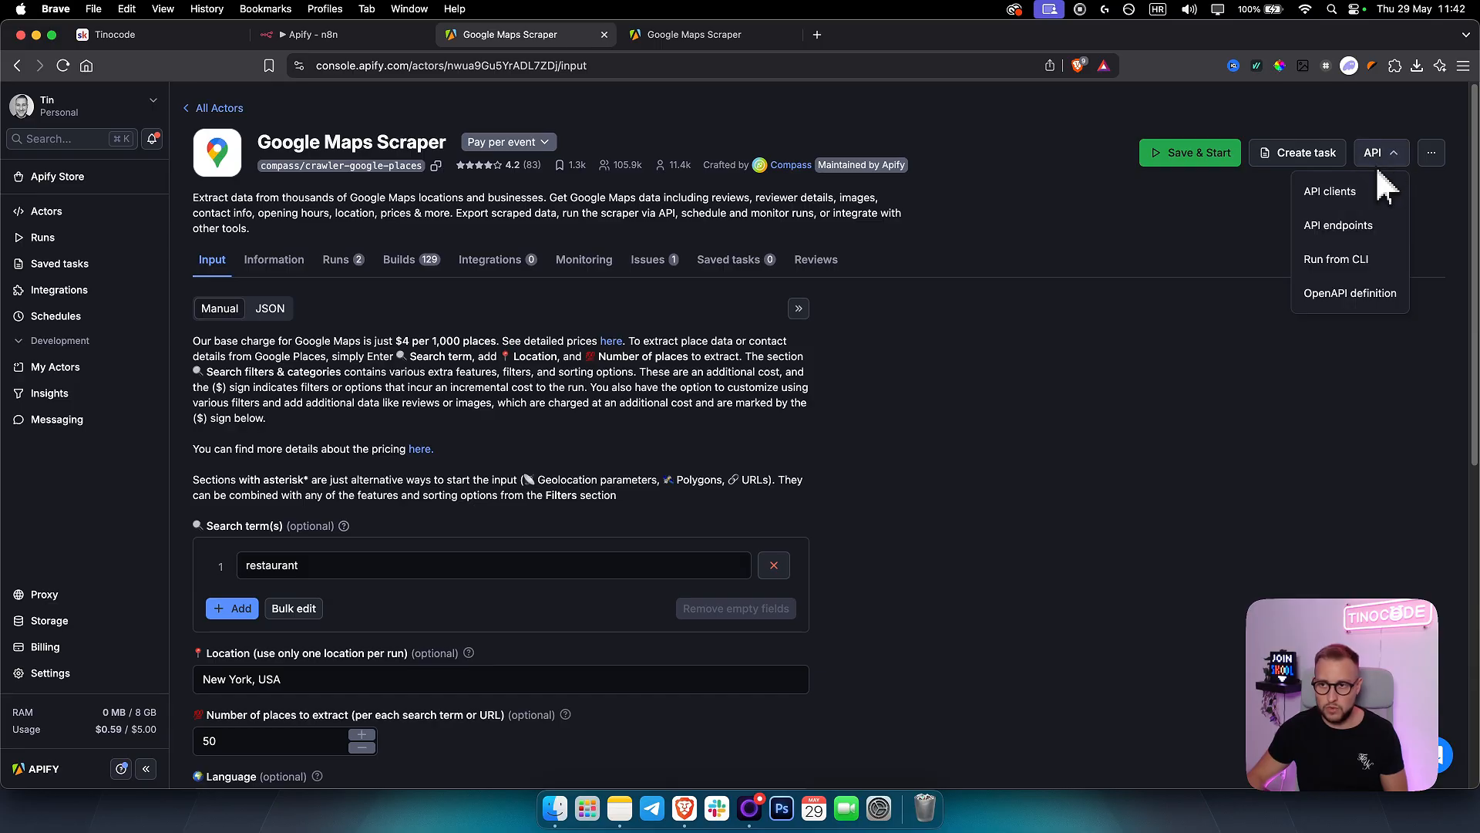
click(1334, 235)
scroll(570, 437, down, 5)
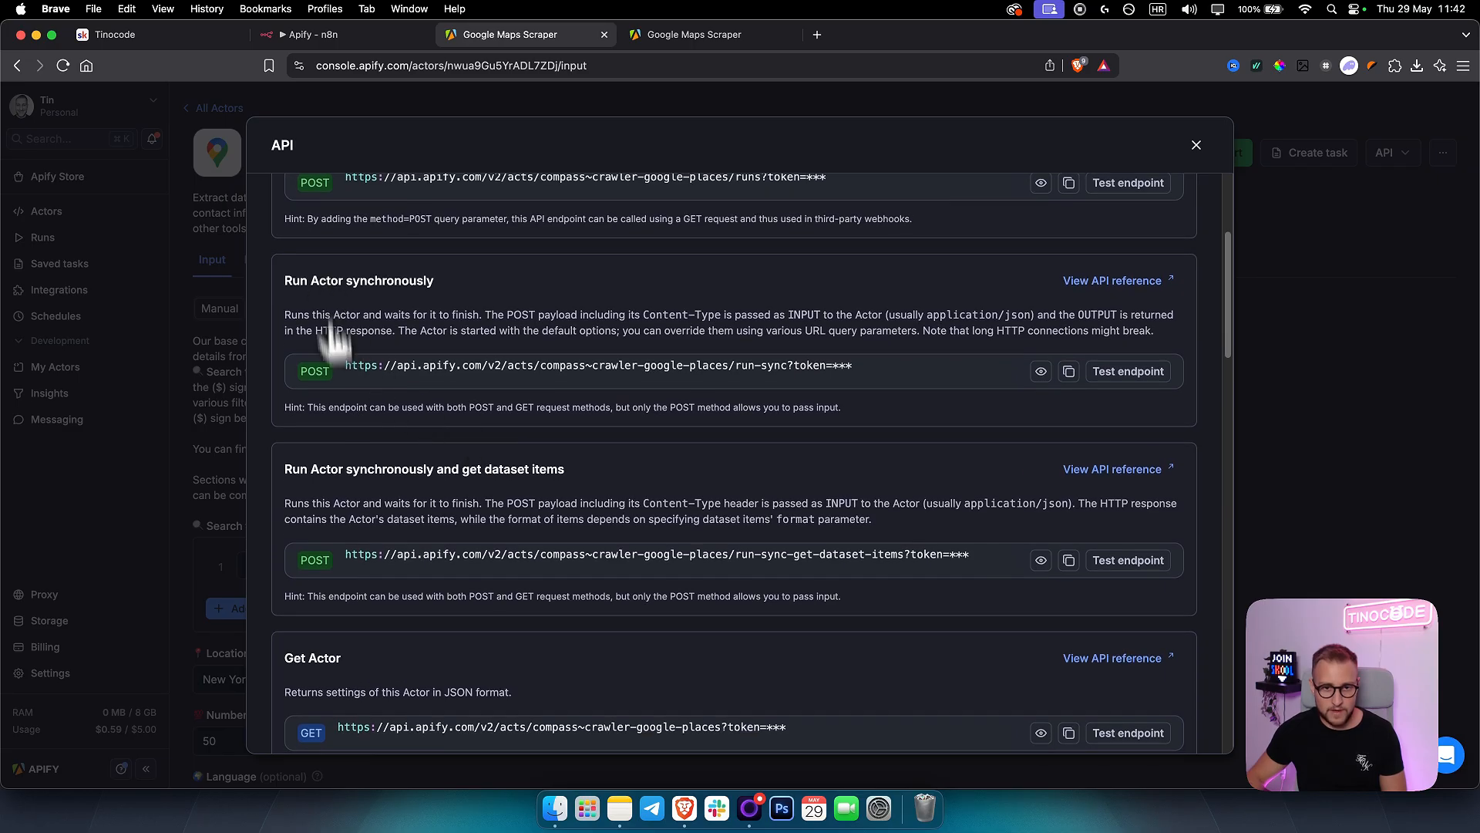
drag(286, 470, 593, 476)
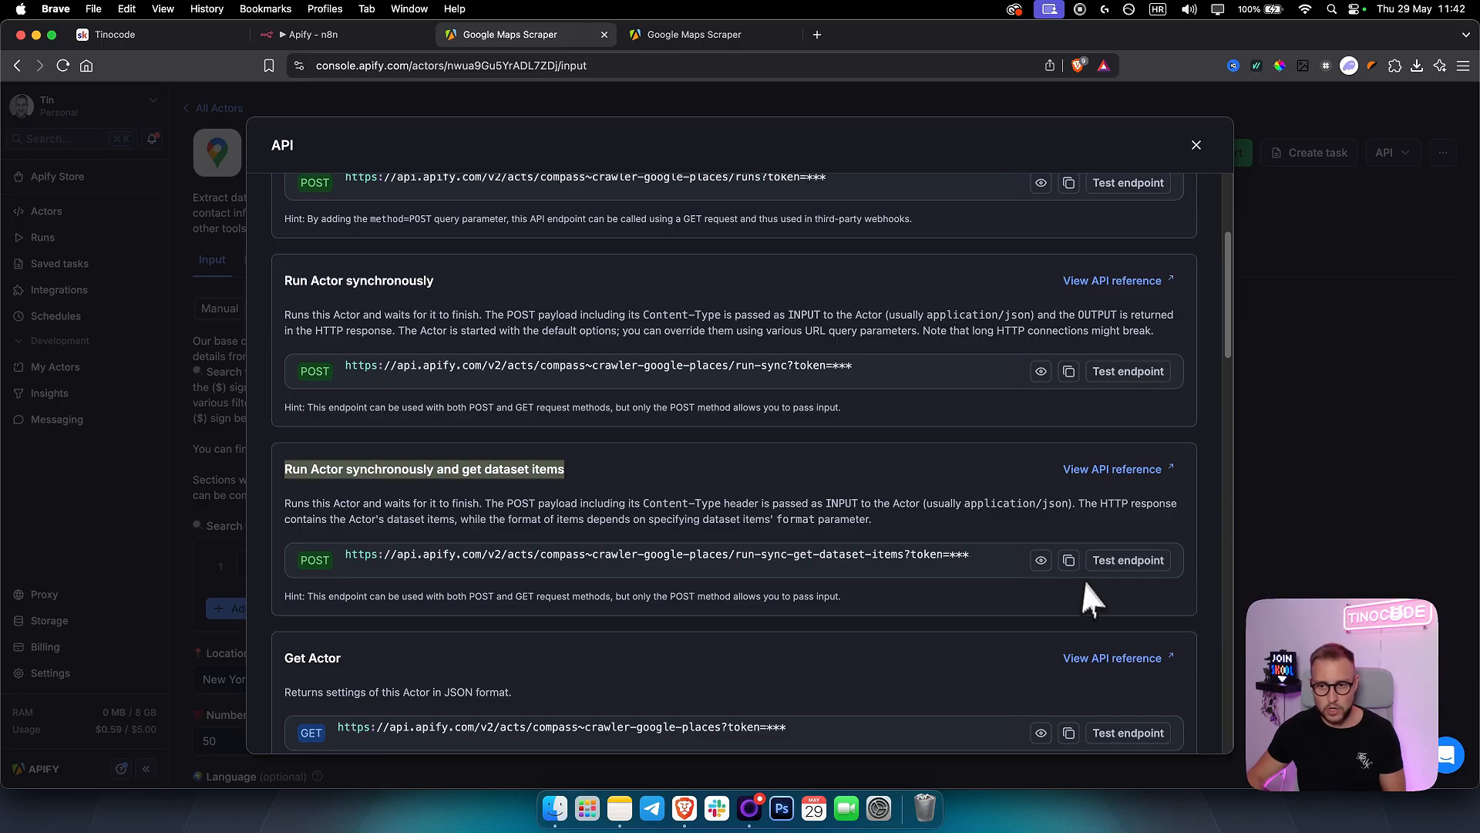
click(1069, 560)
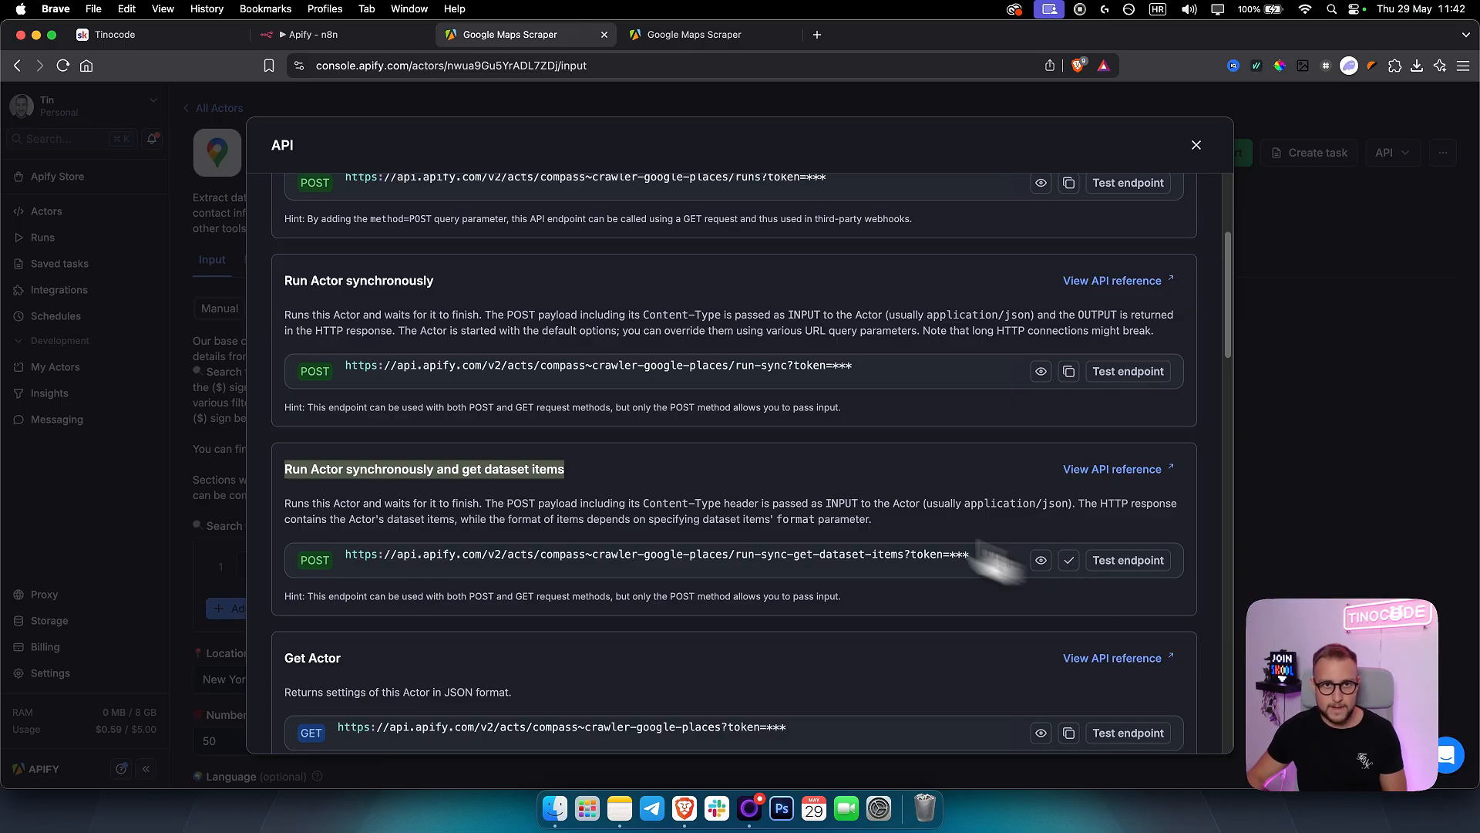
Step: Return to the n8n node and examine its URL field and the full JSON request body
click(353, 44)
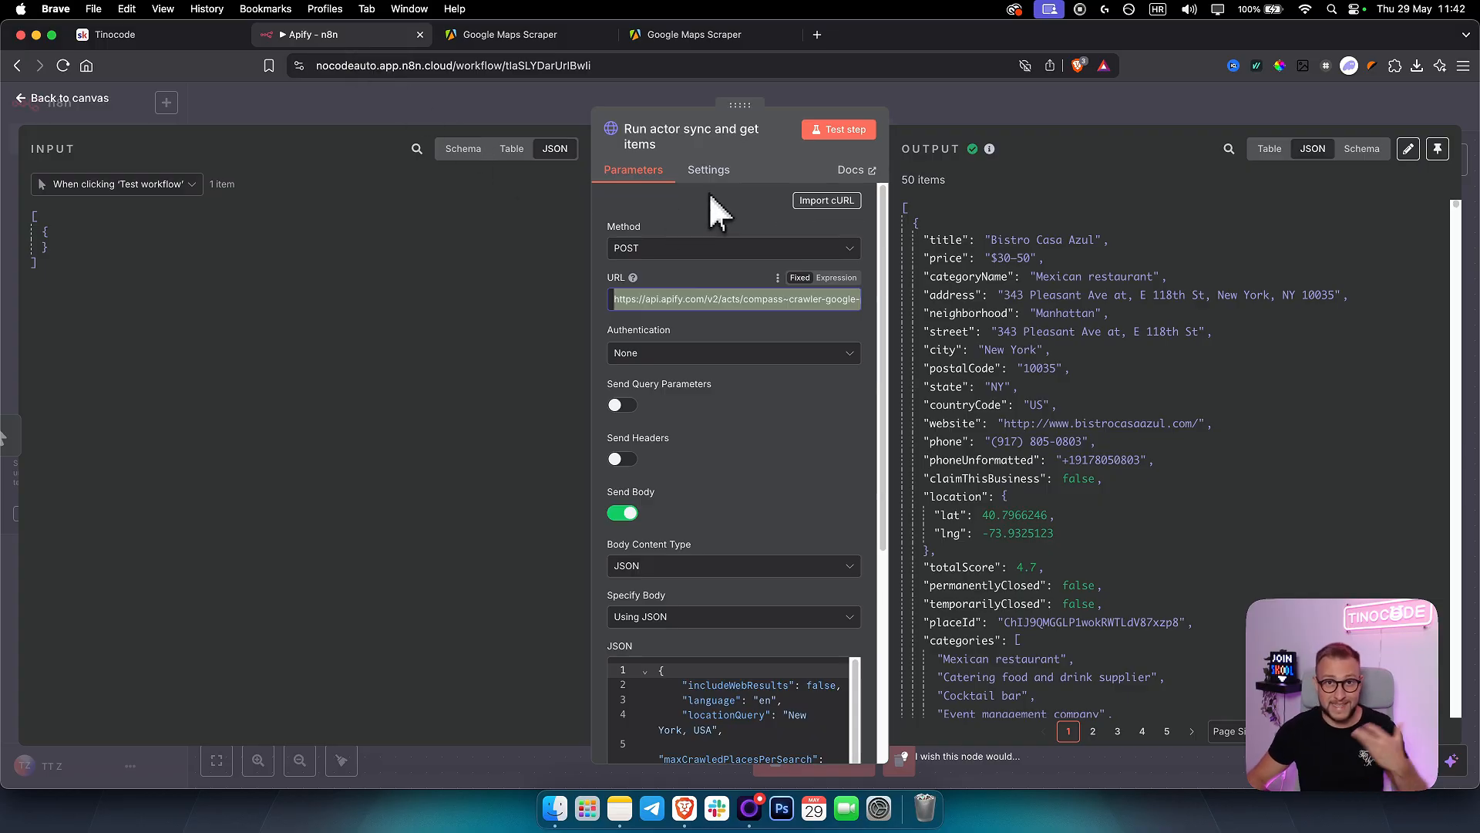
click(687, 300)
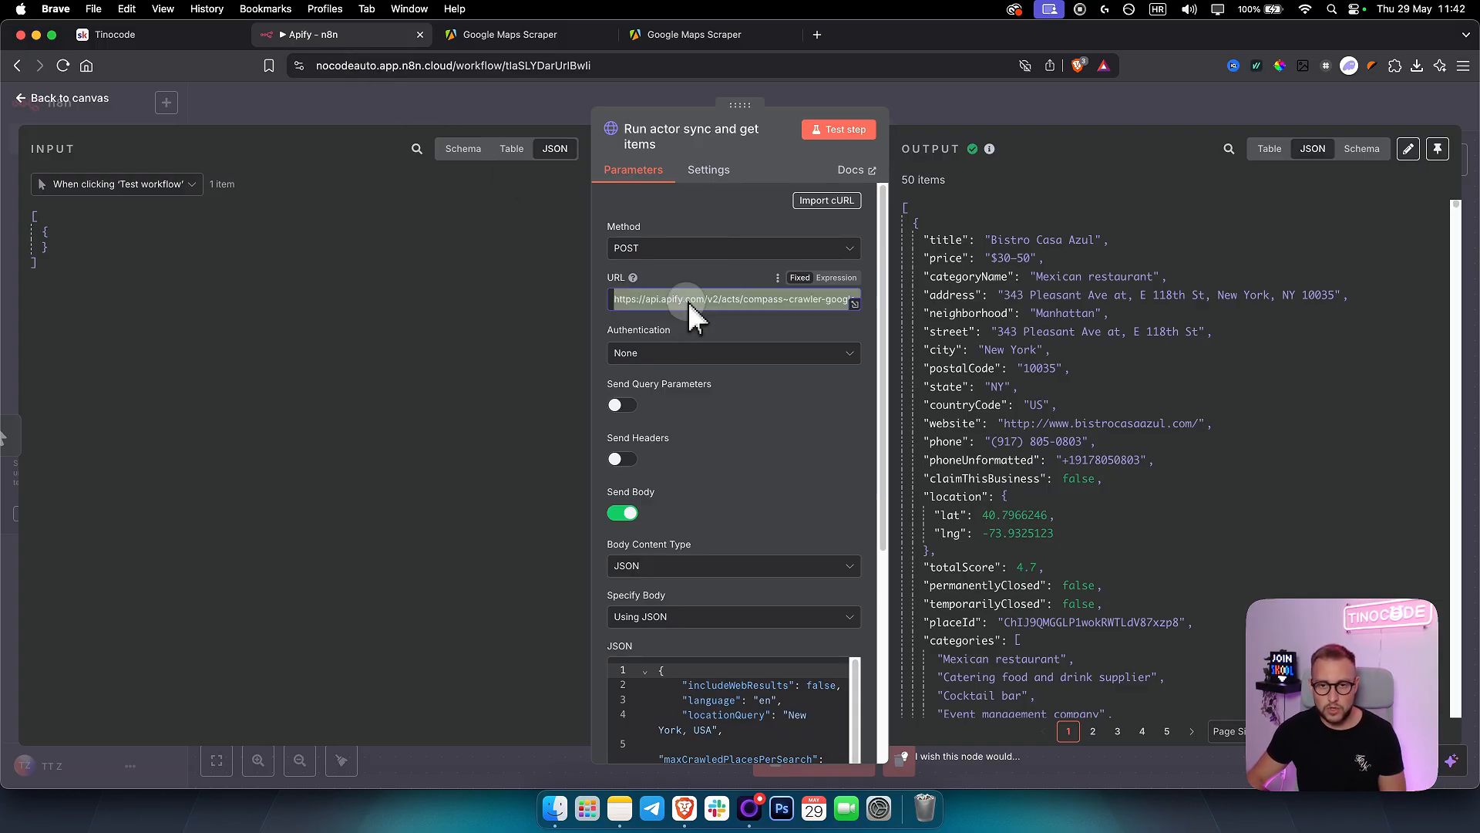
scroll(717, 512, down, 5)
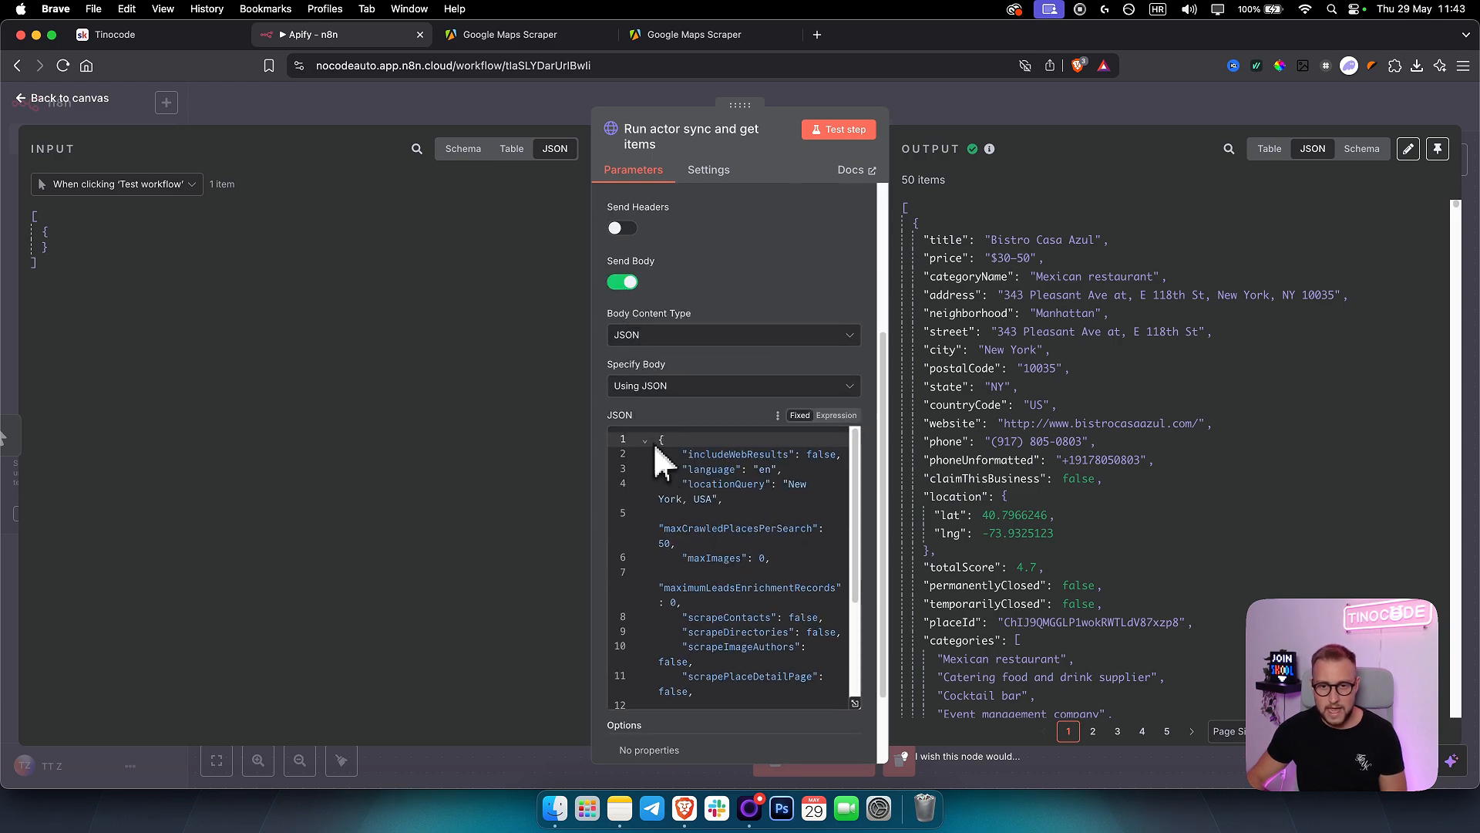
drag(657, 438, 794, 752)
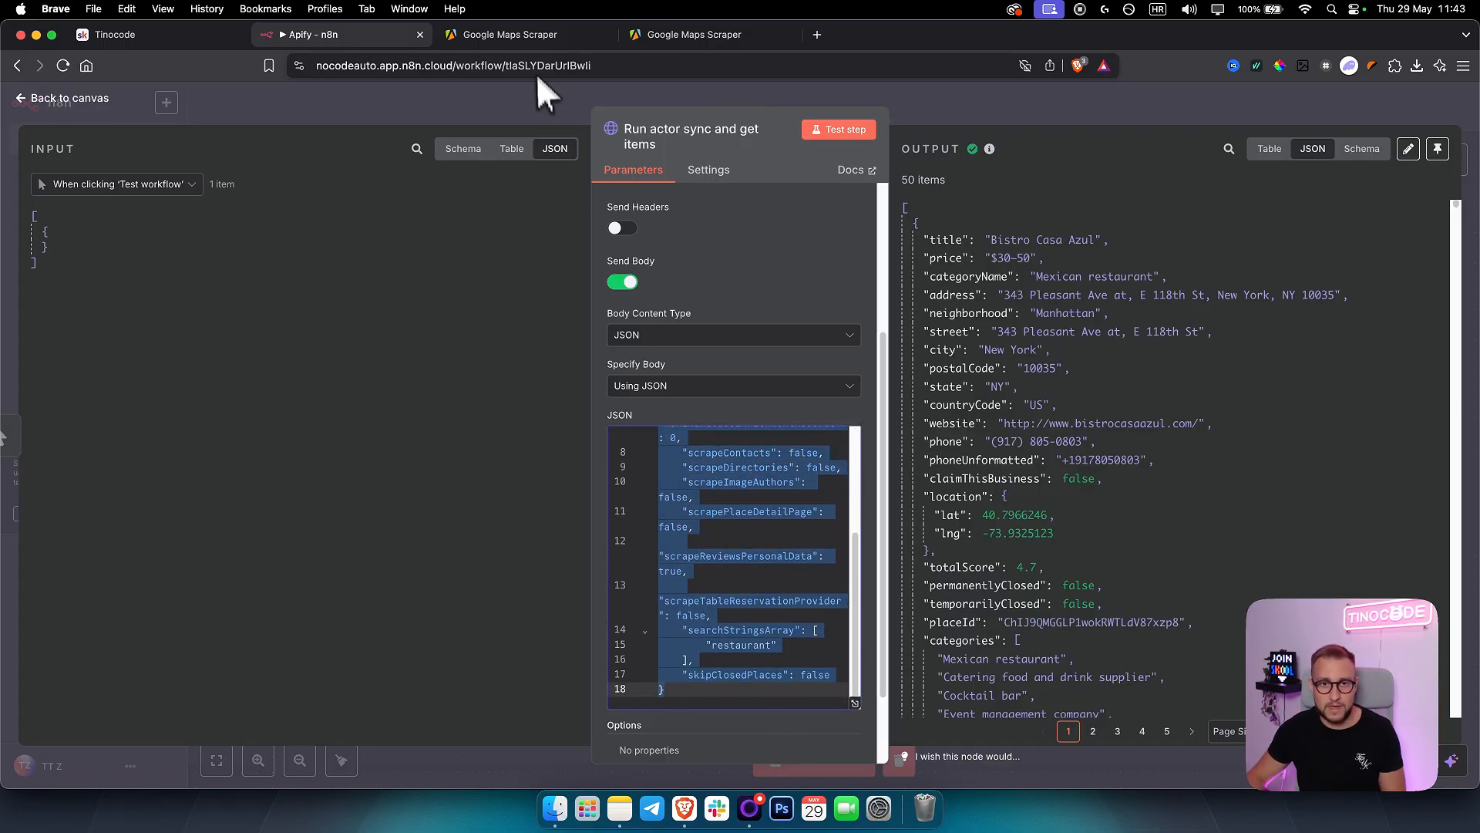
Step: Select the entire Google Maps Scraper input as JSON in Apify and return to the start of the n8n node's JSON body
click(533, 35)
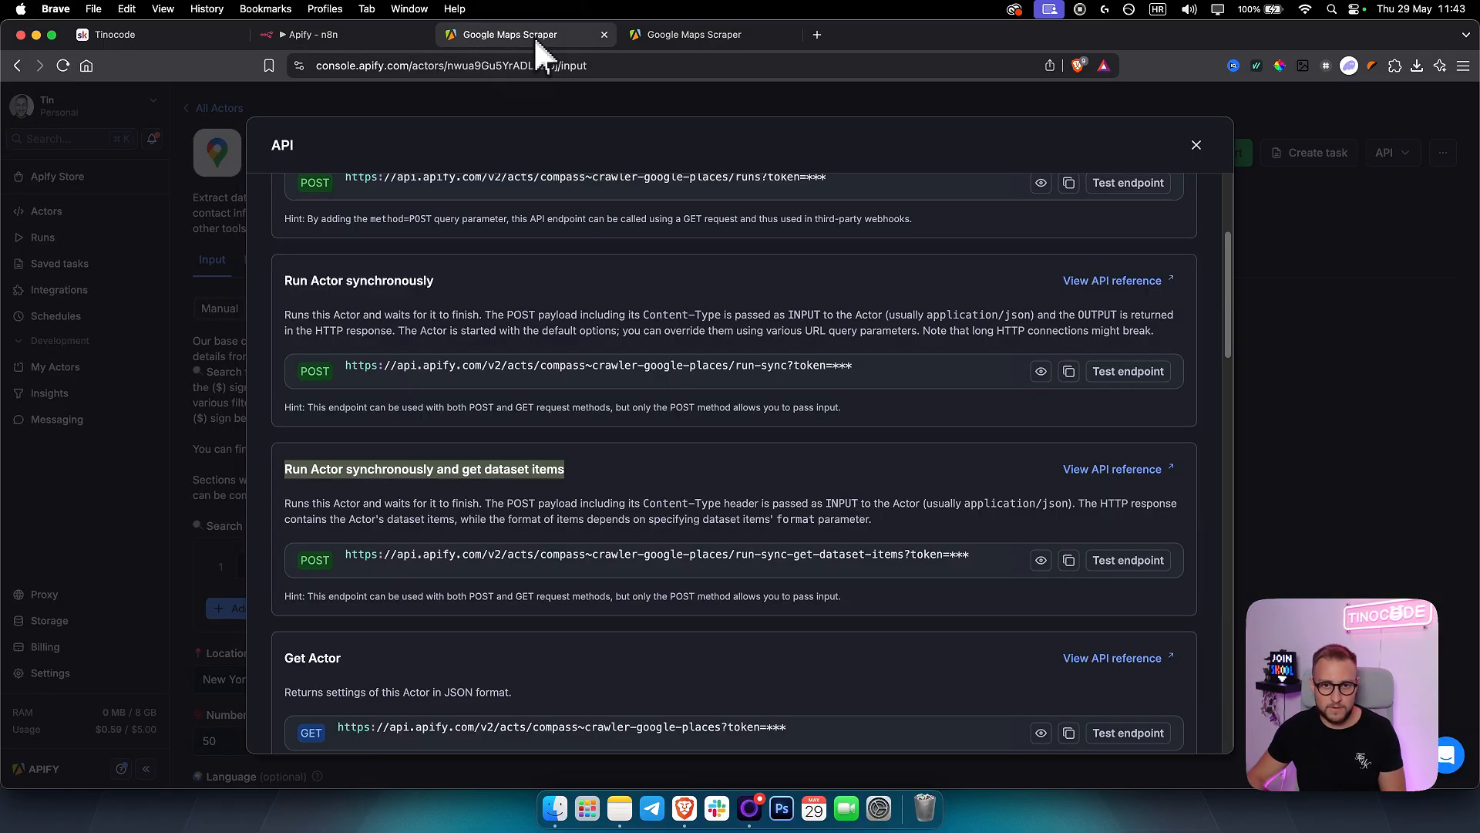
click(1196, 144)
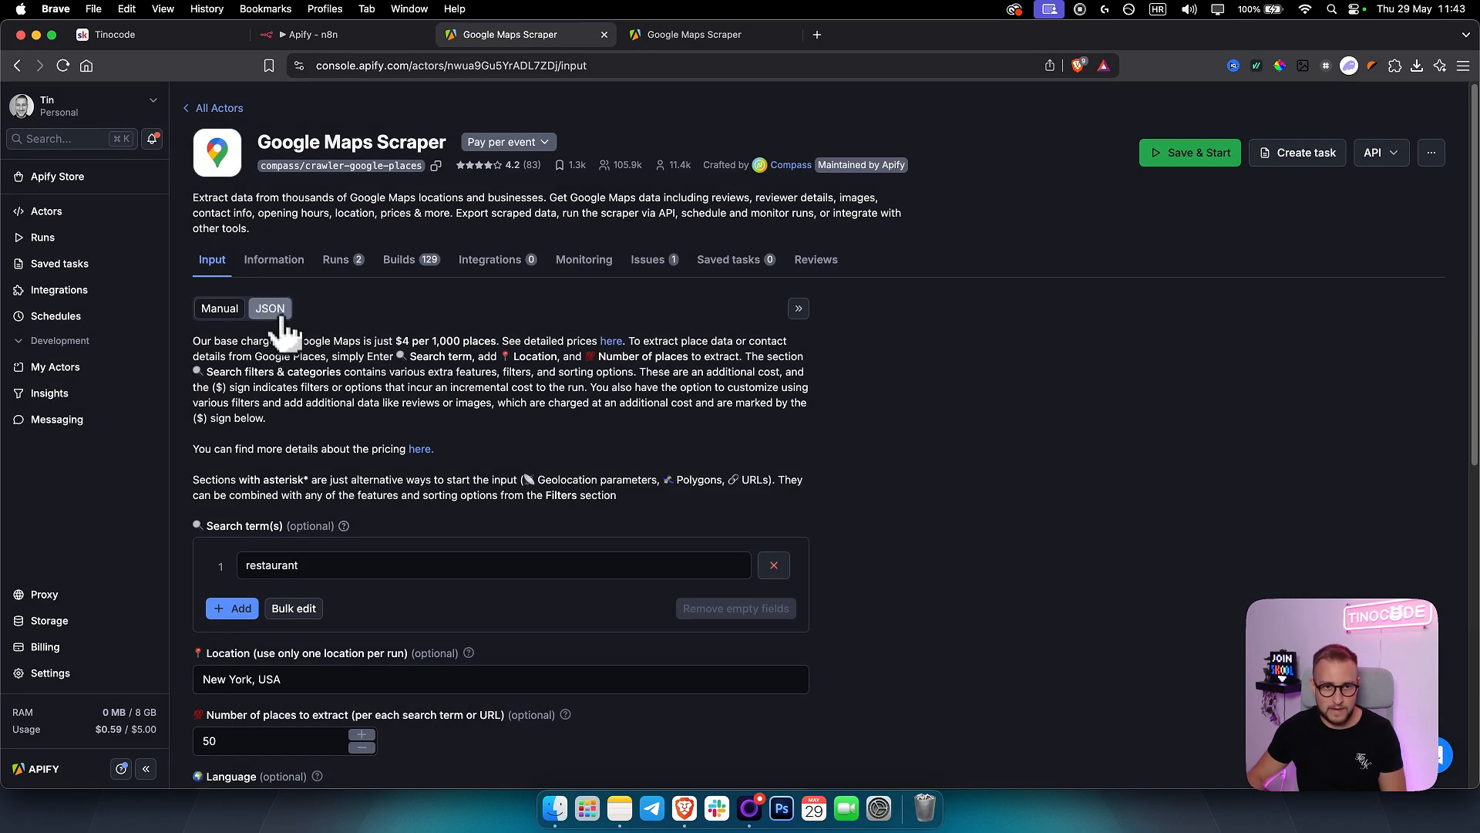
click(270, 309)
click(349, 589)
key(super+a)
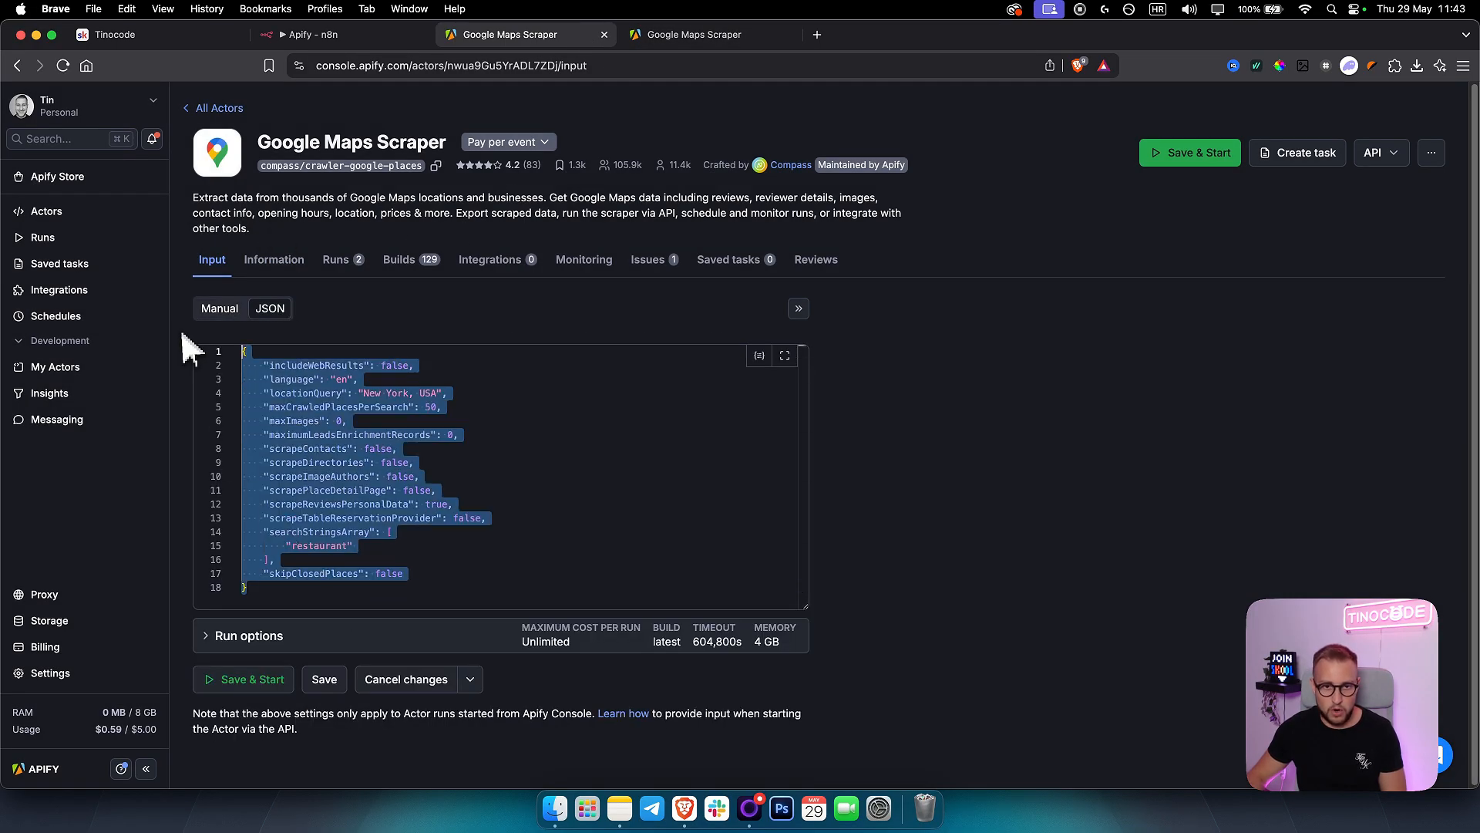
click(331, 34)
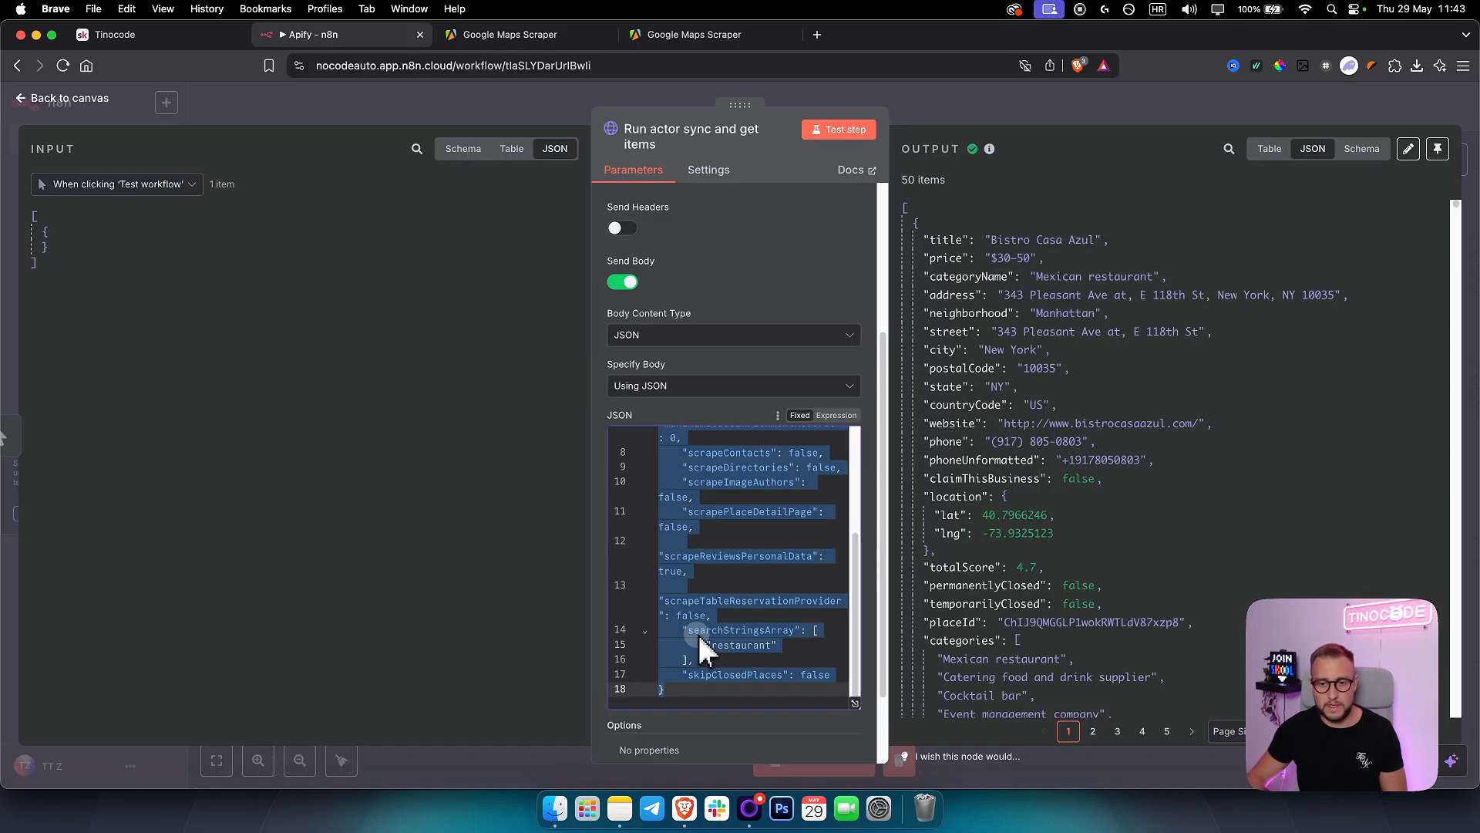
scroll(729, 671, up, 5)
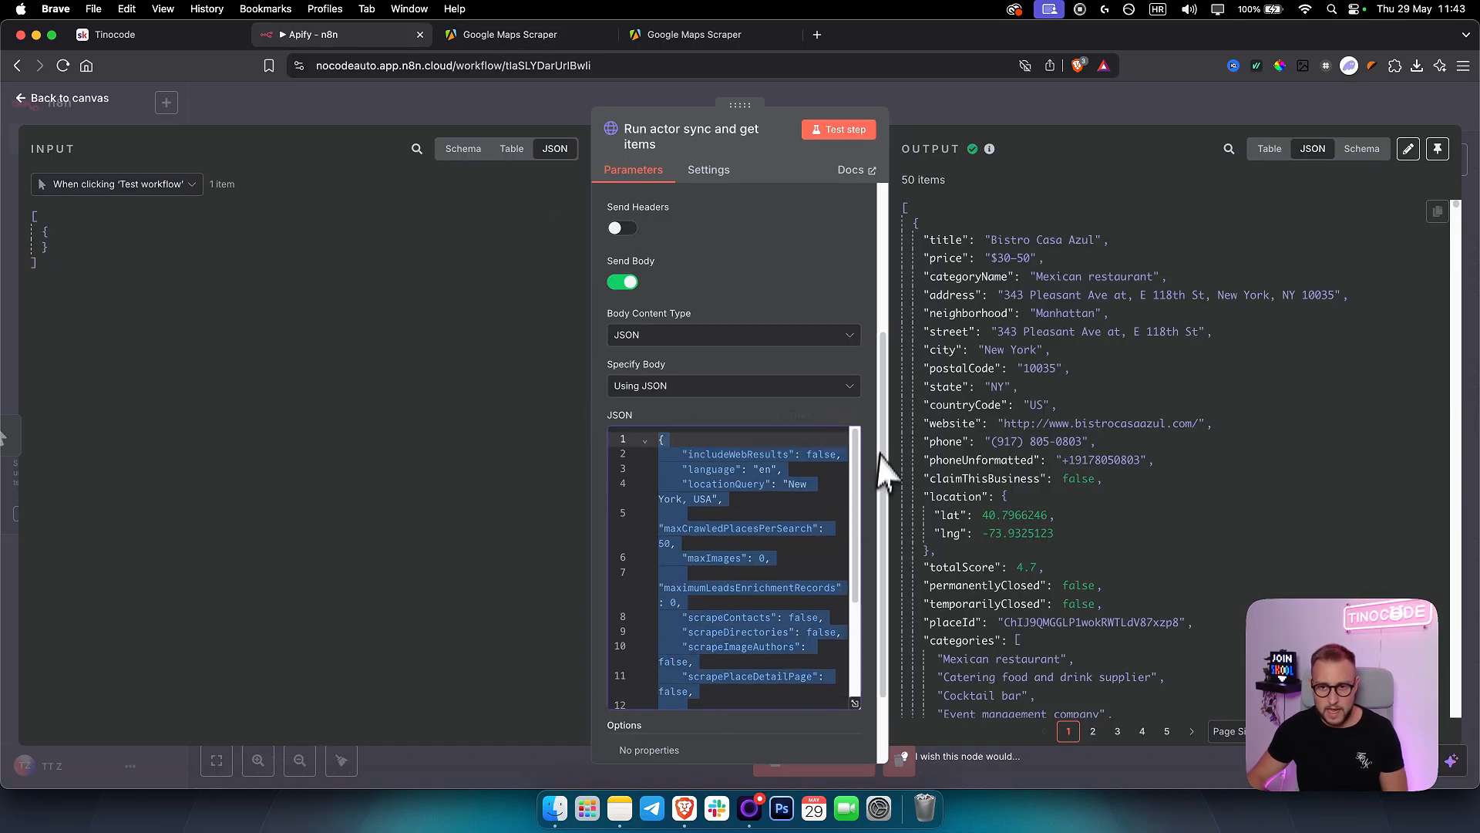
Step: Switch the request's JSON body to an expression and review its location, maximum places and image values in the expanded editor
click(839, 417)
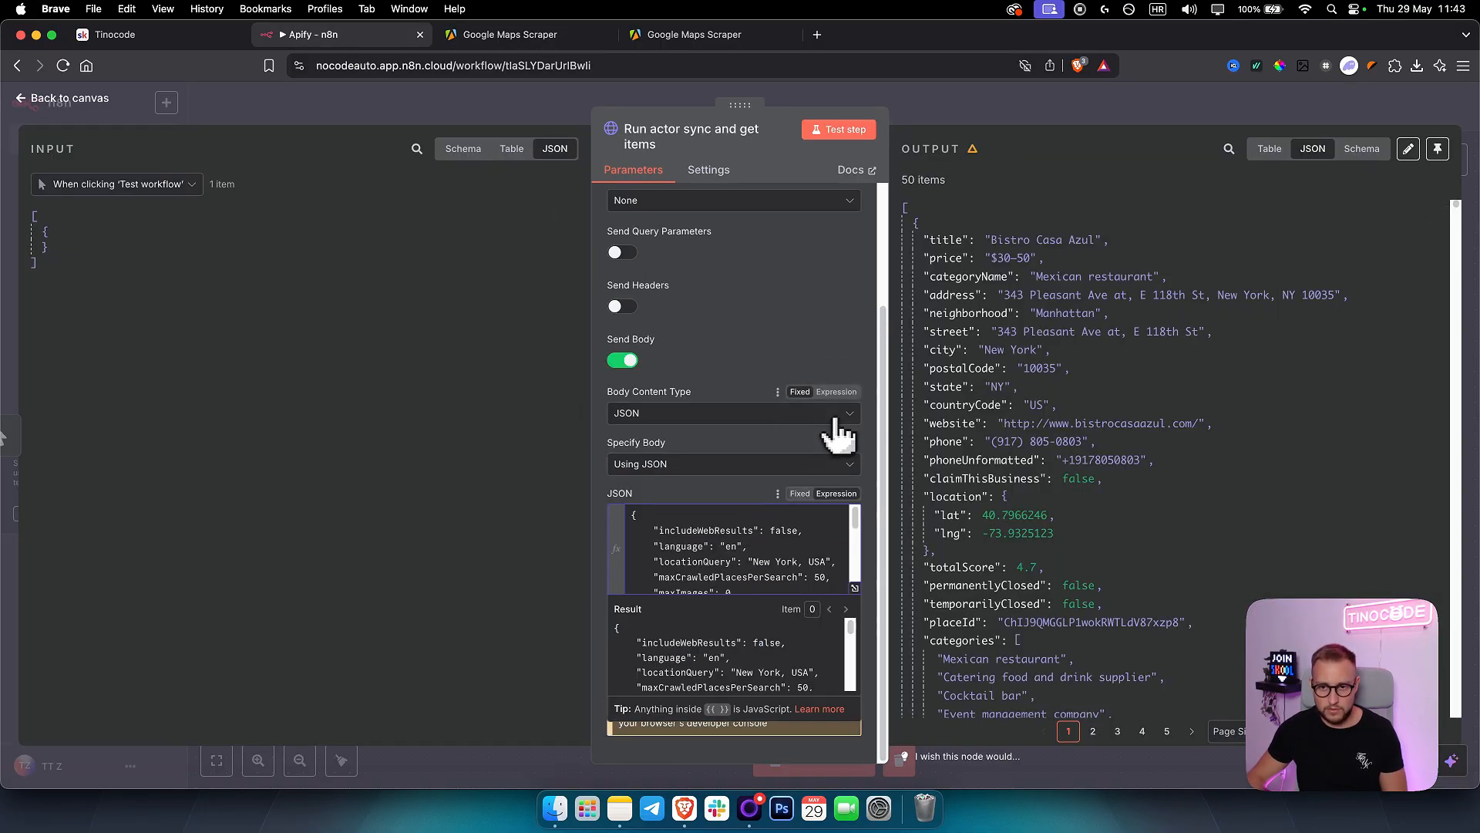
click(854, 589)
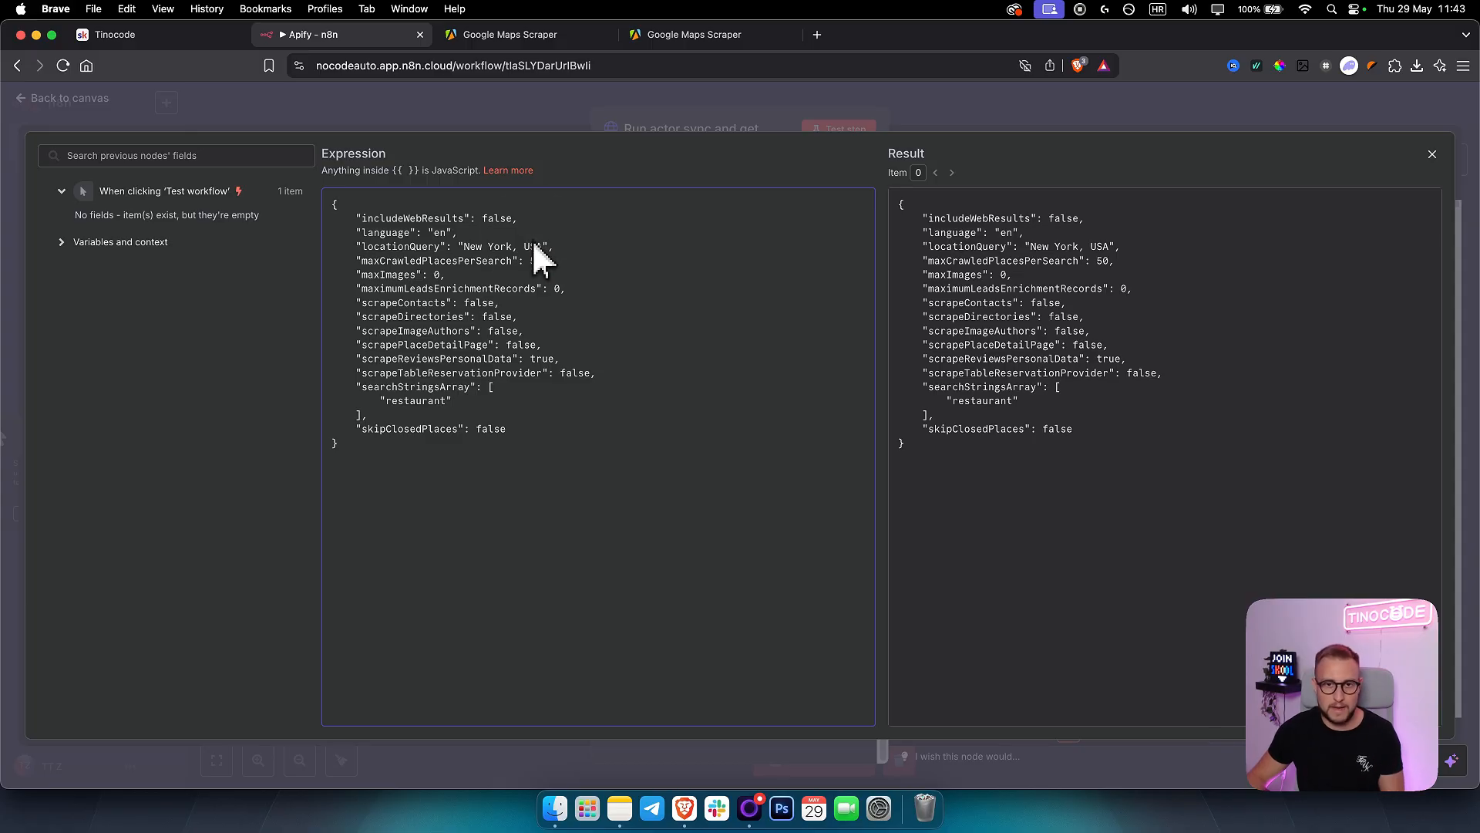
drag(512, 246, 465, 246)
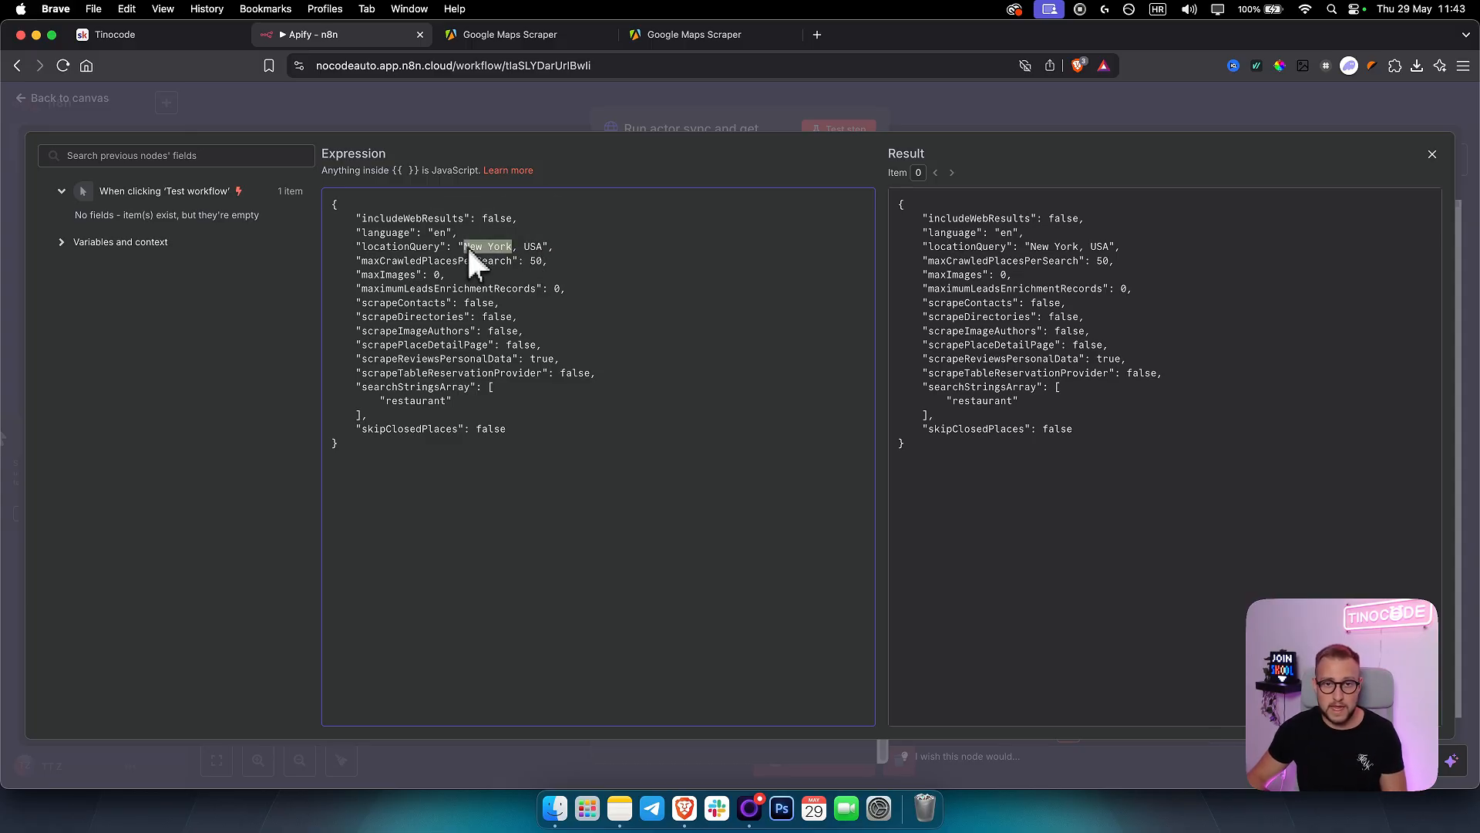
double_click(532, 247)
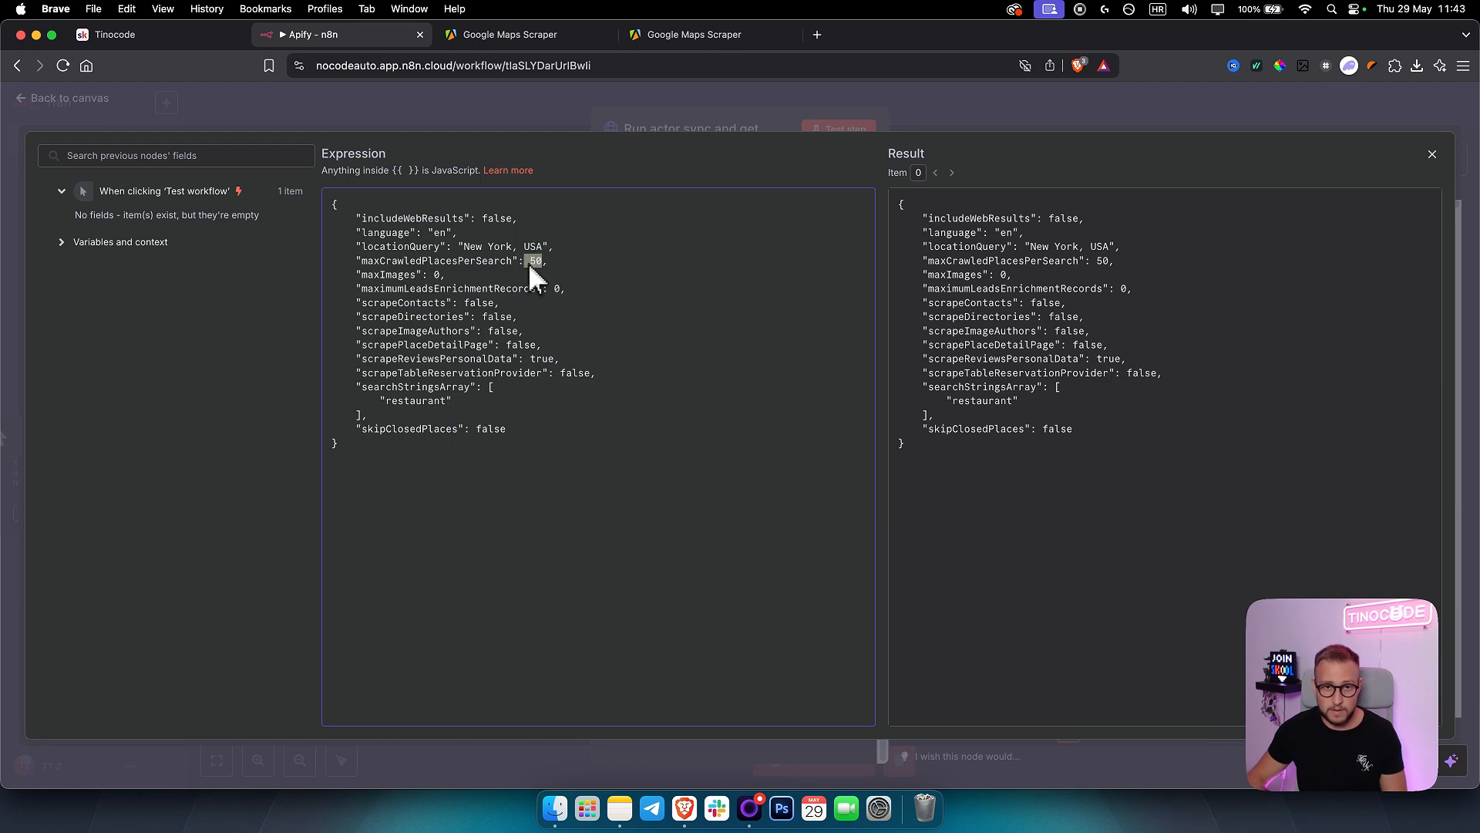
double_click(437, 275)
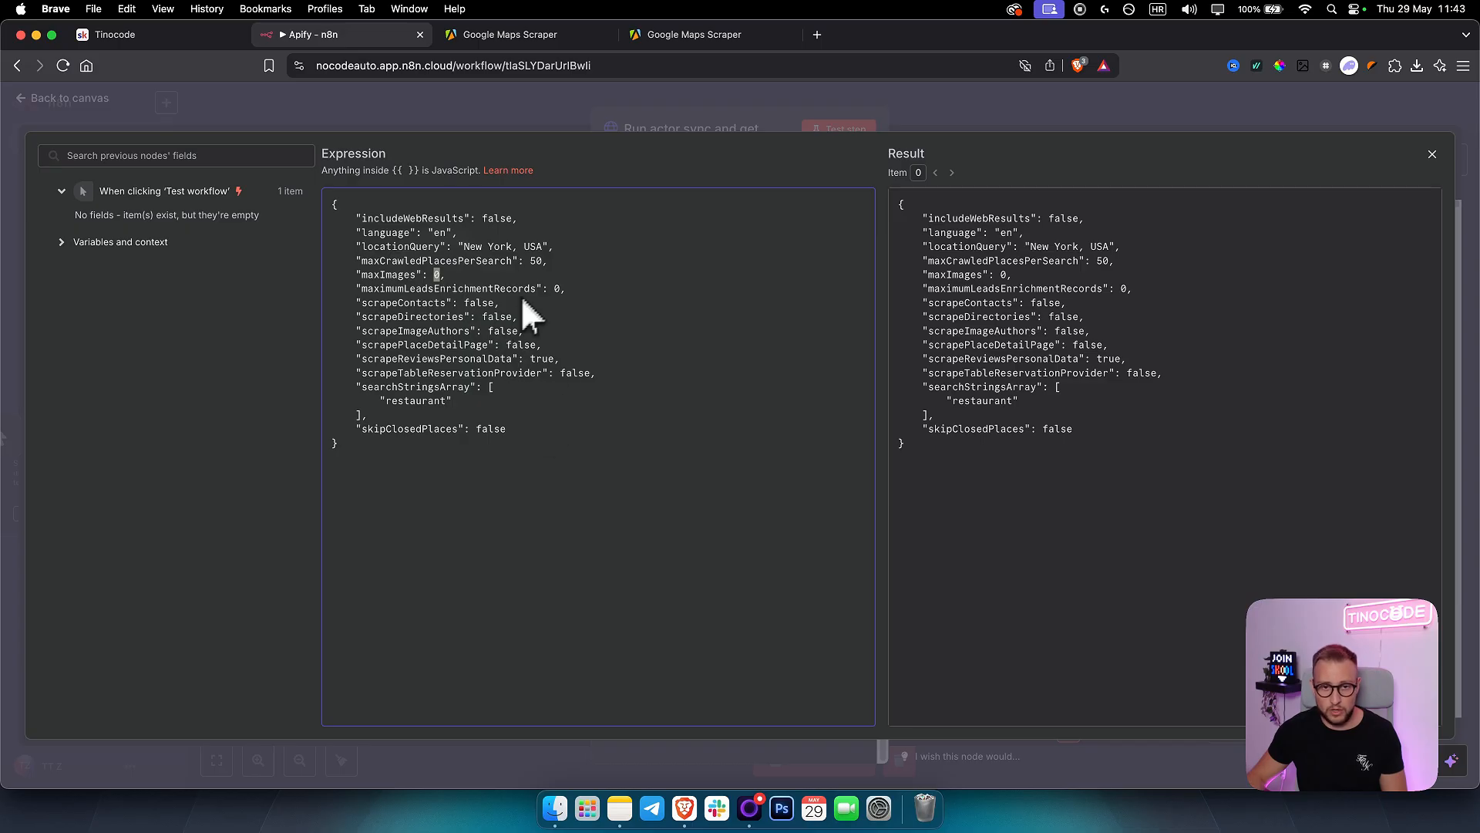
click(606, 115)
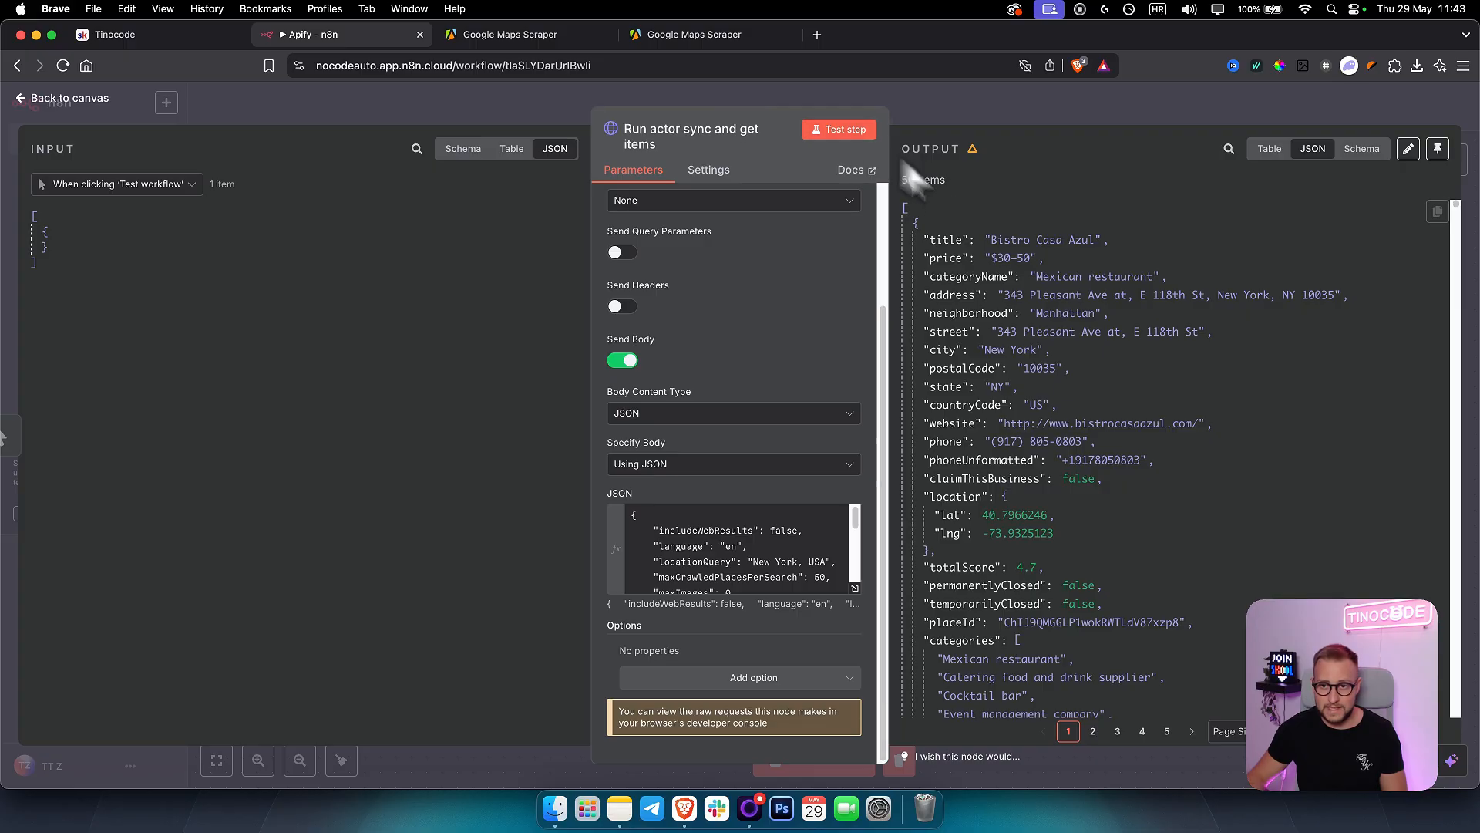
Step: Examine the scraped restaurant data in the node's output and the maxCrawledPlacesPerSearch setting in its JSON body
scroll(1019, 294, down, 15)
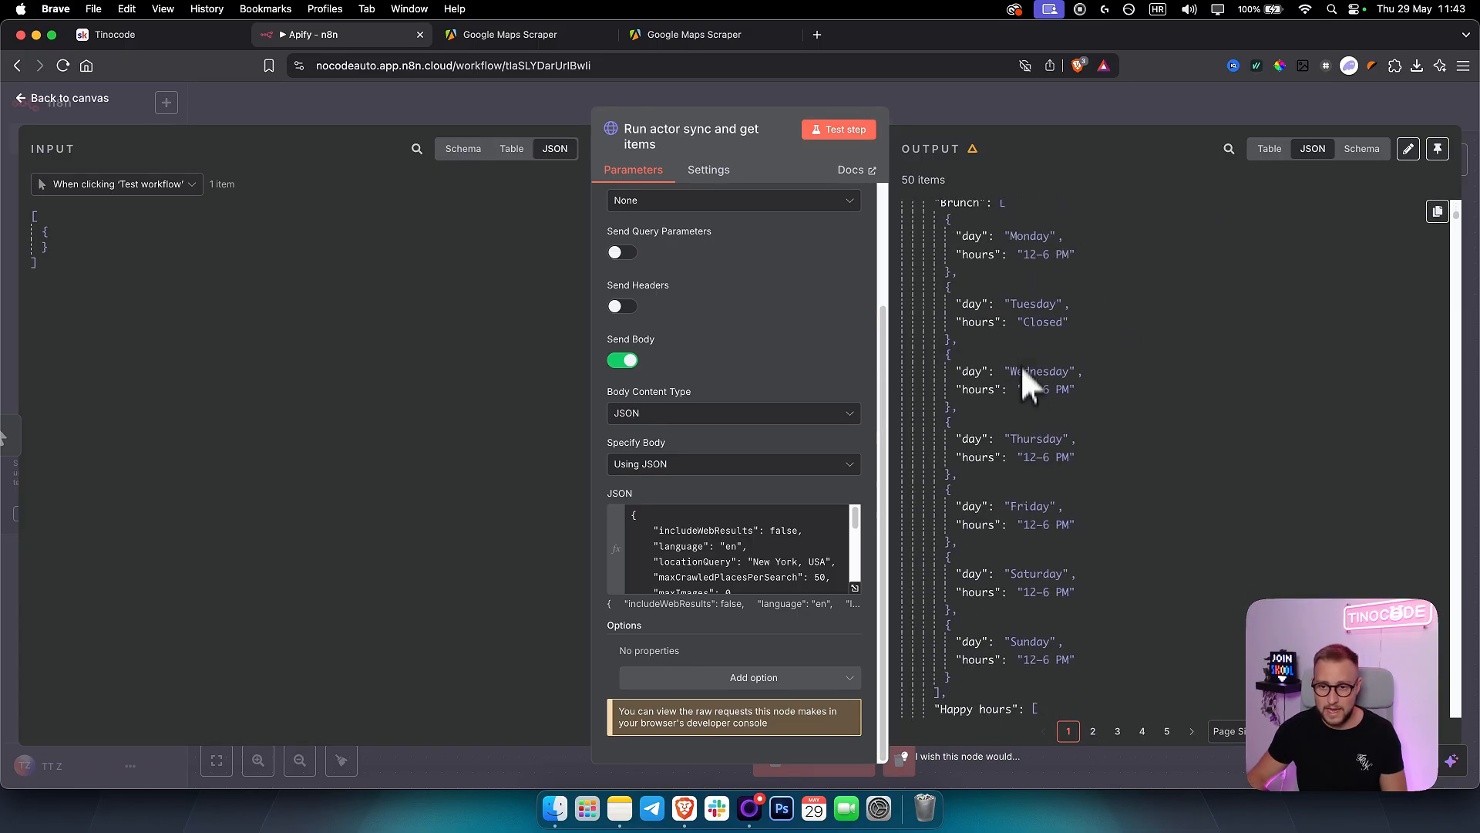
scroll(1020, 347, down, 5)
scroll(1019, 363, up, 20)
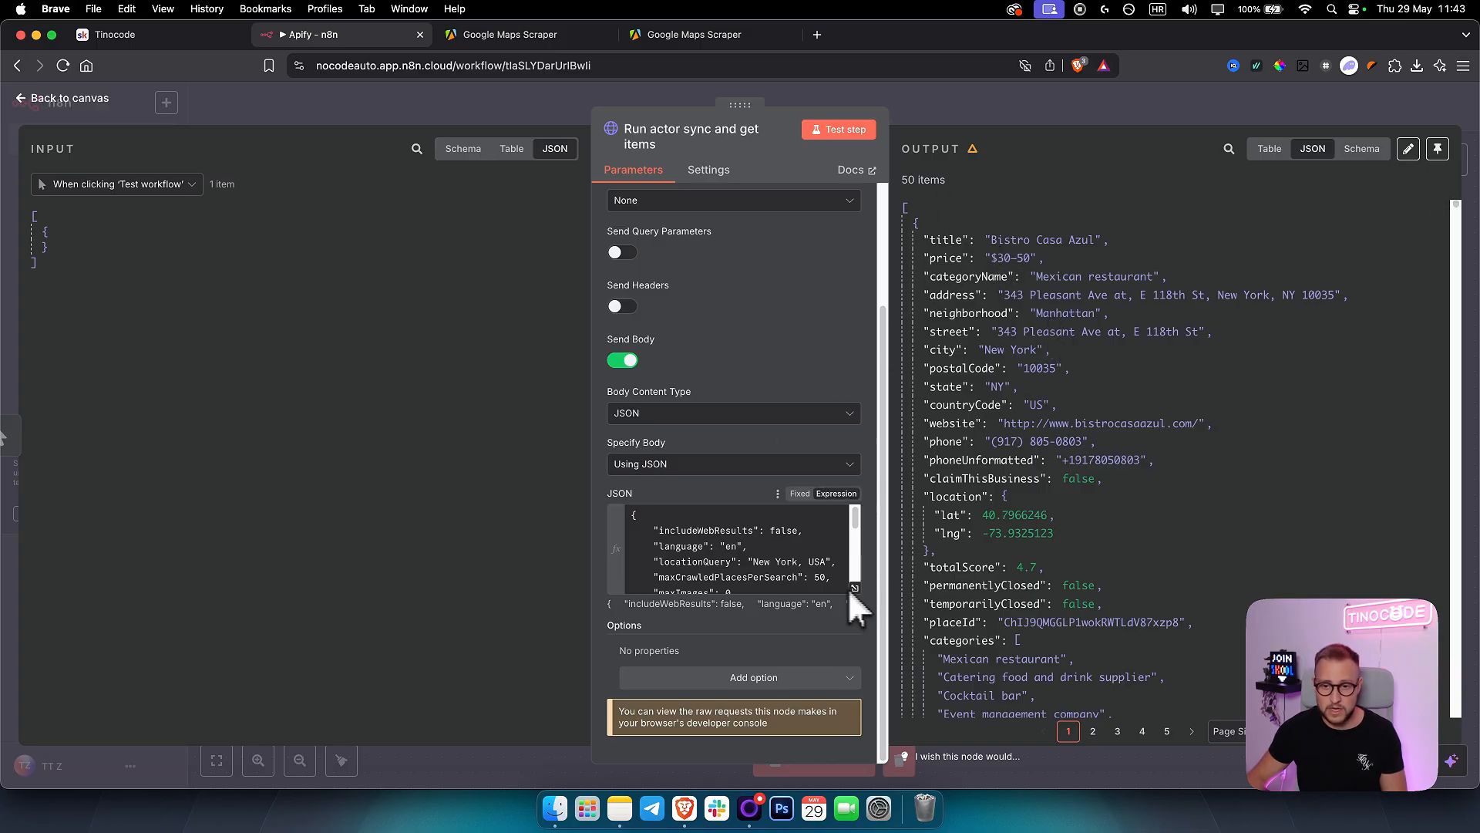
scroll(828, 579, down, 1)
drag(826, 567, 672, 579)
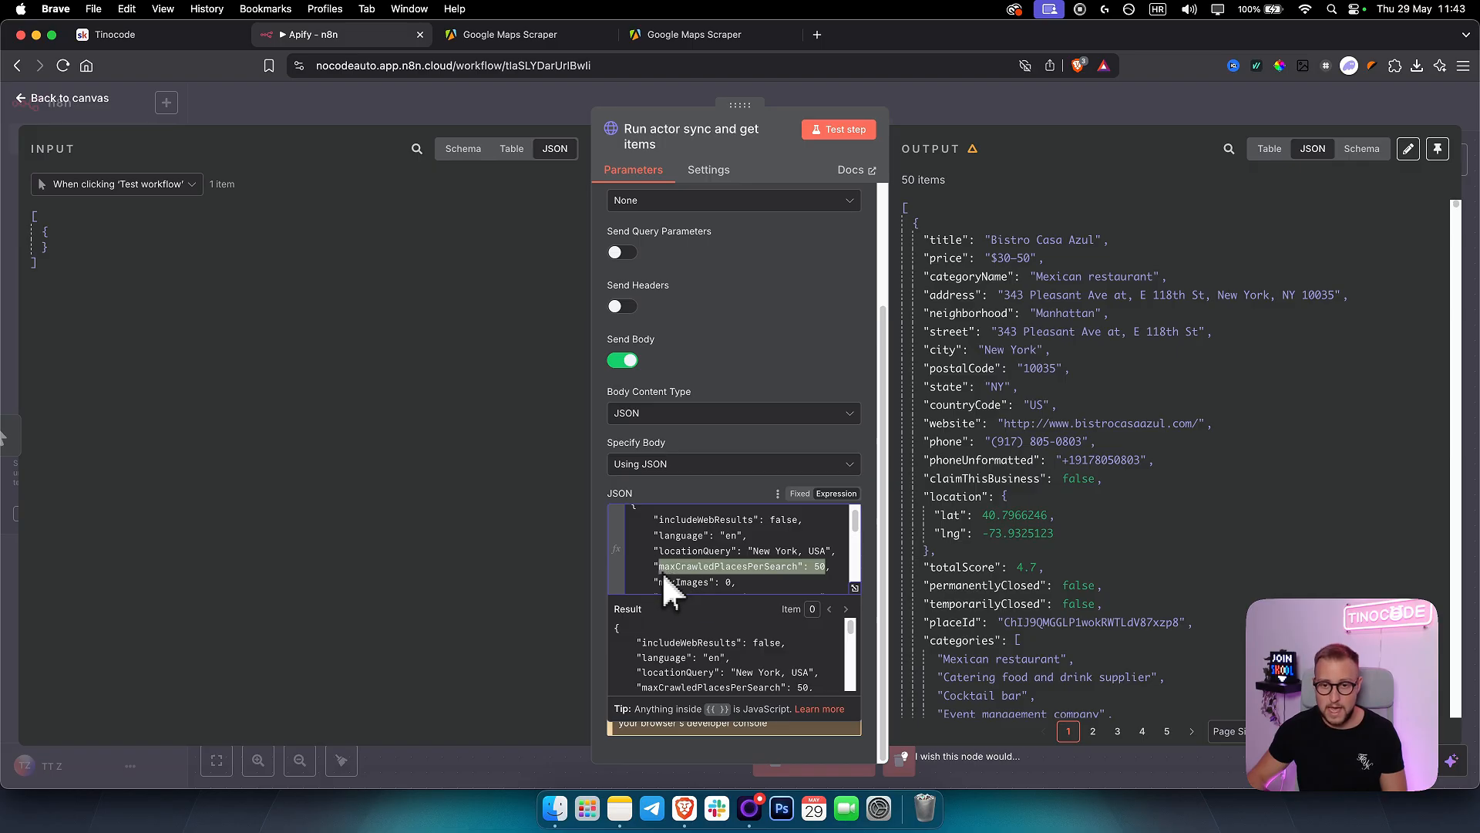
Step: Close the sync node and reconnect the manual trigger from it to the "Run actor async" node
click(928, 108)
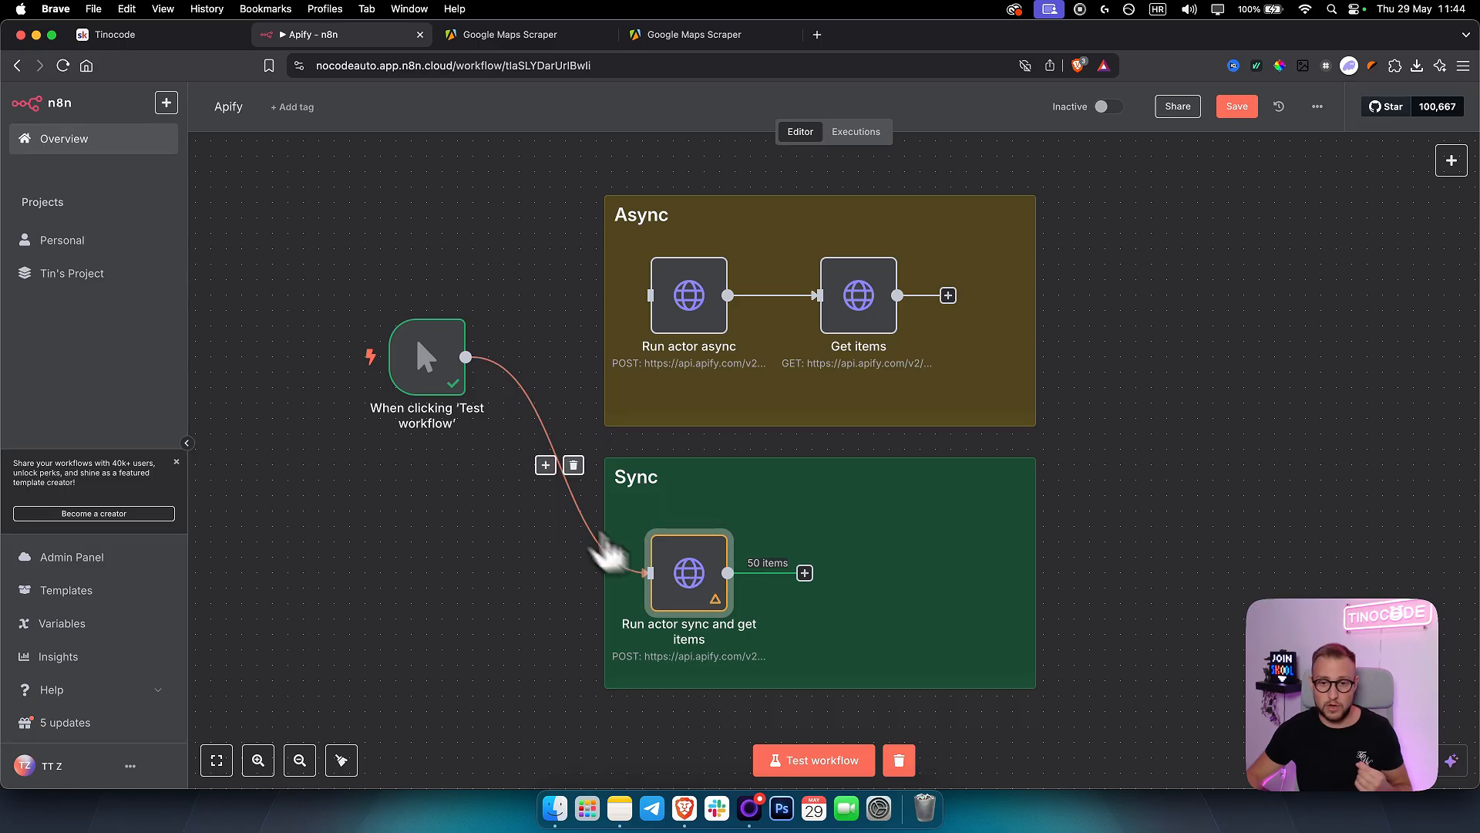
double_click(700, 582)
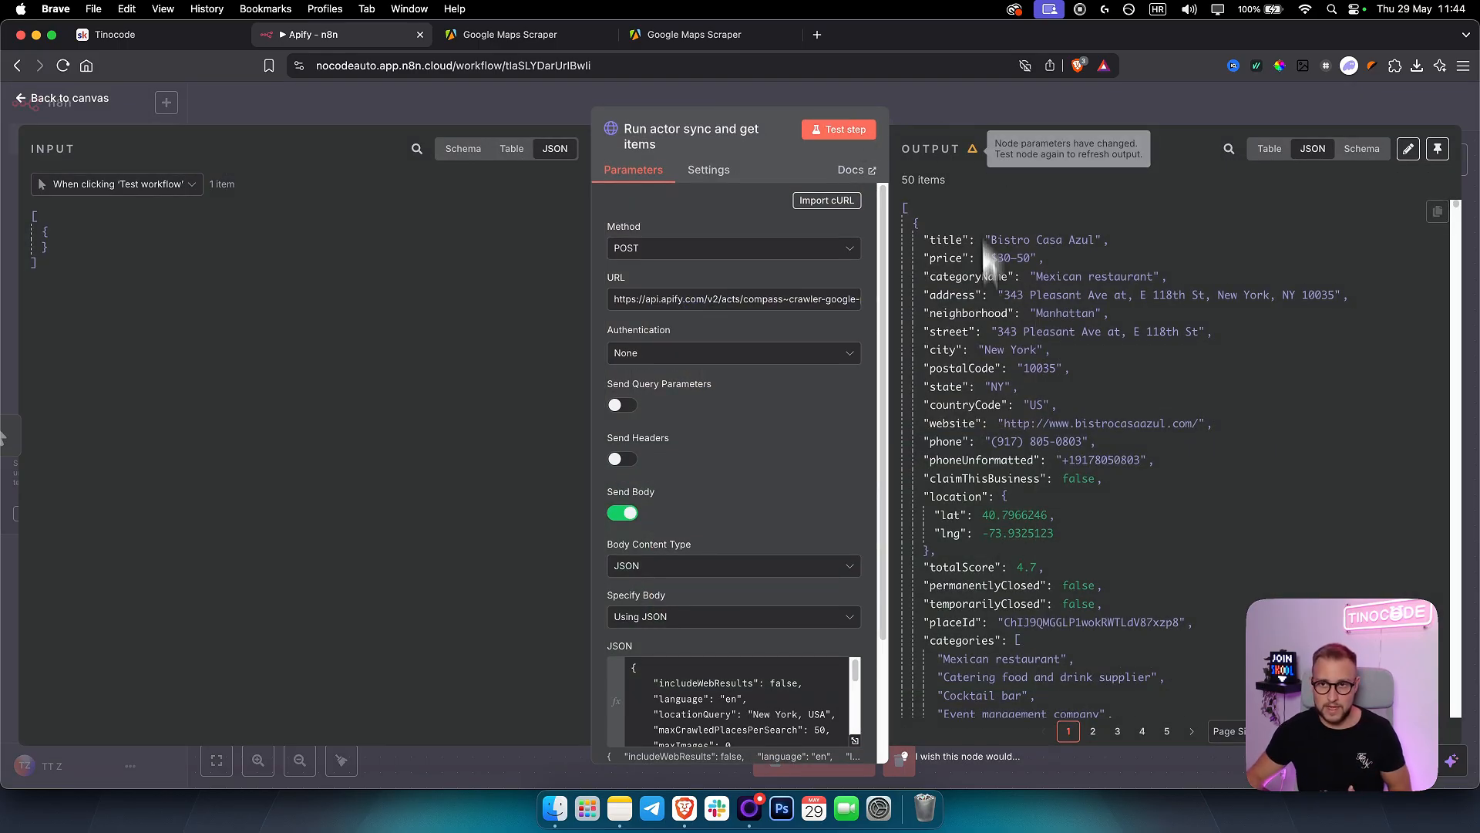
click(975, 107)
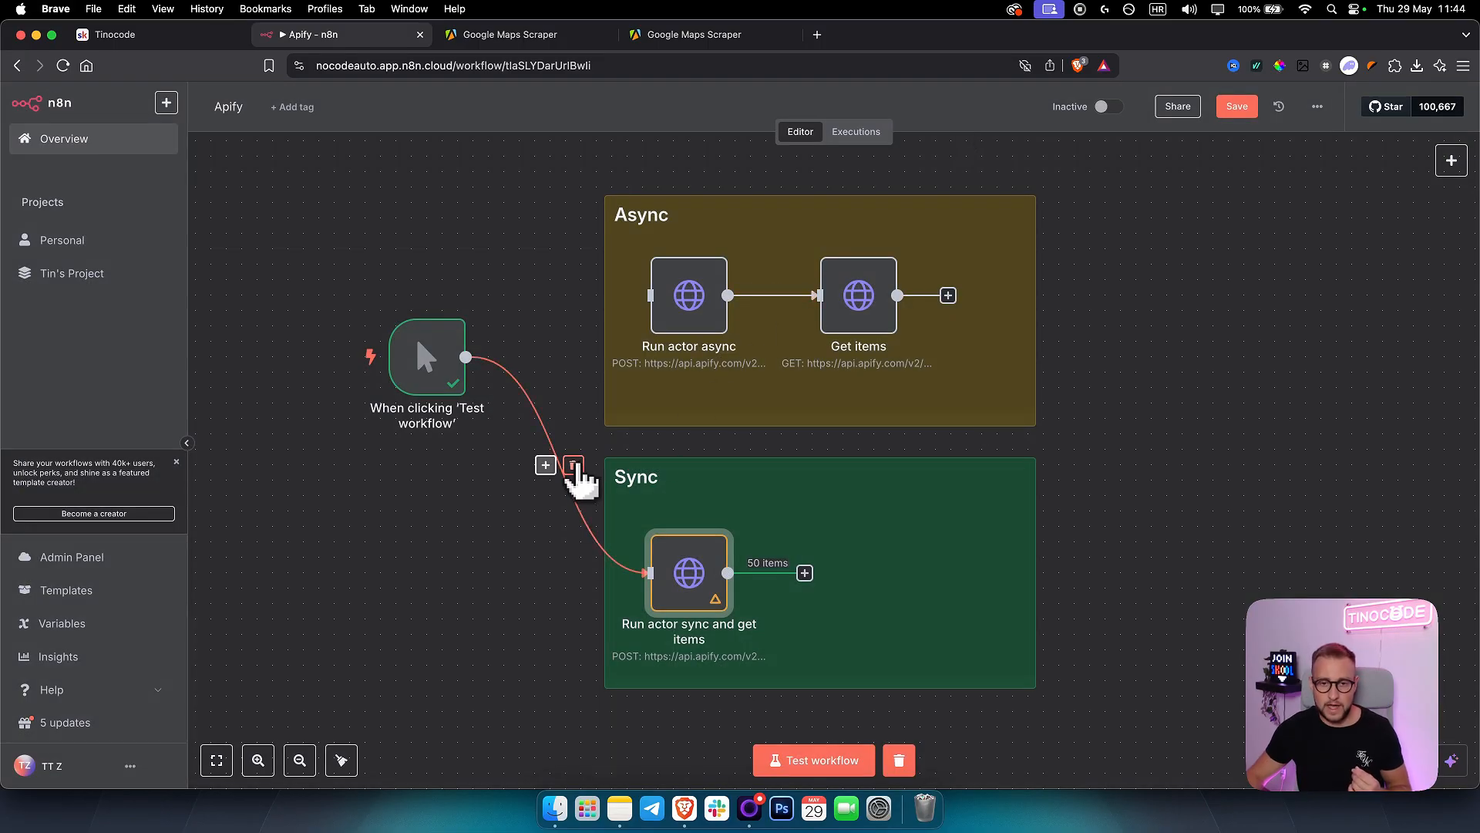
click(571, 462)
drag(467, 358, 698, 366)
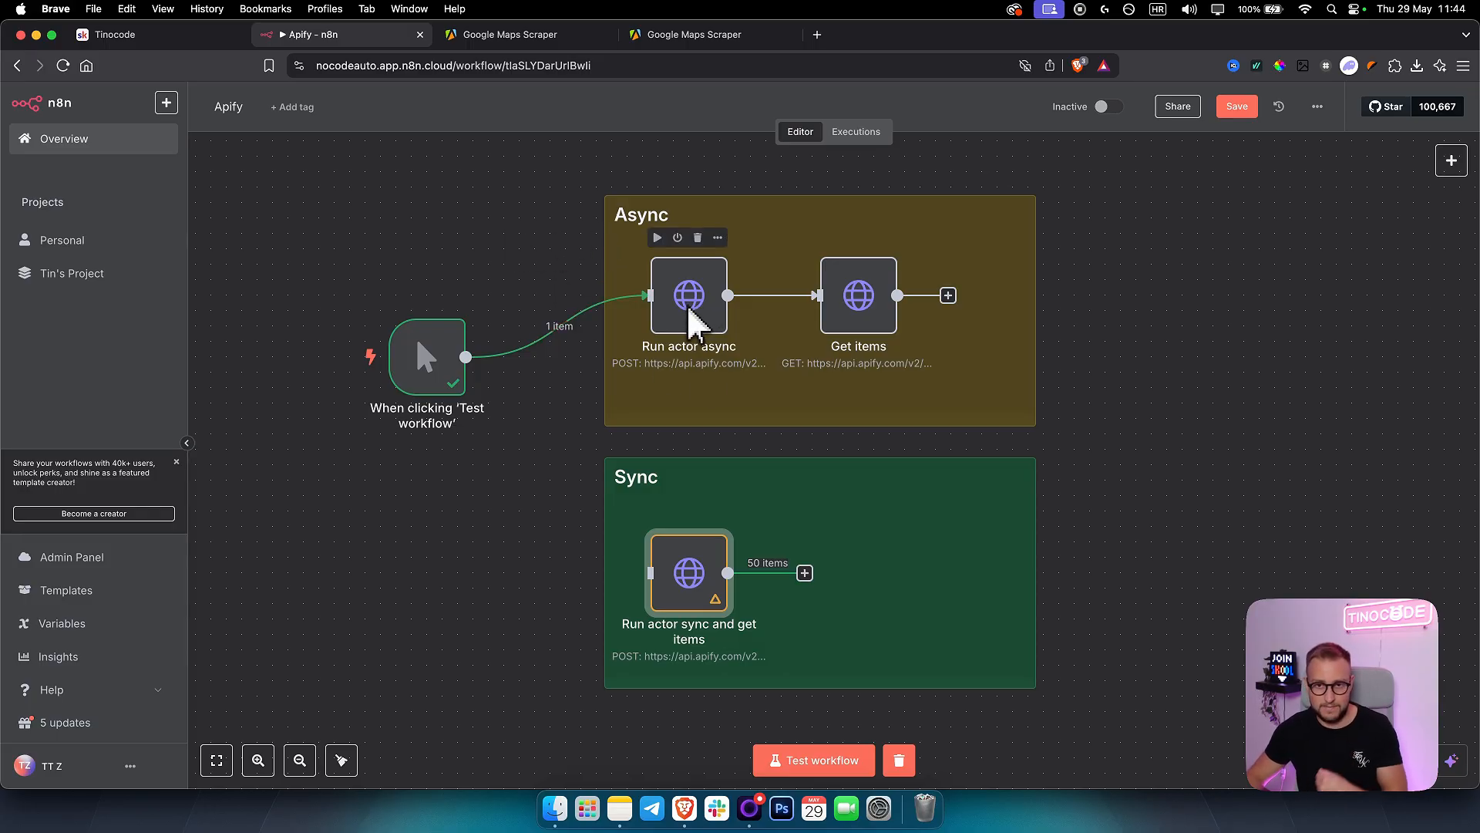
Step: Revisit the Google Maps Scraper page in Apify and test the "Run actor async" node on its own in n8n
click(534, 37)
drag(256, 142, 455, 162)
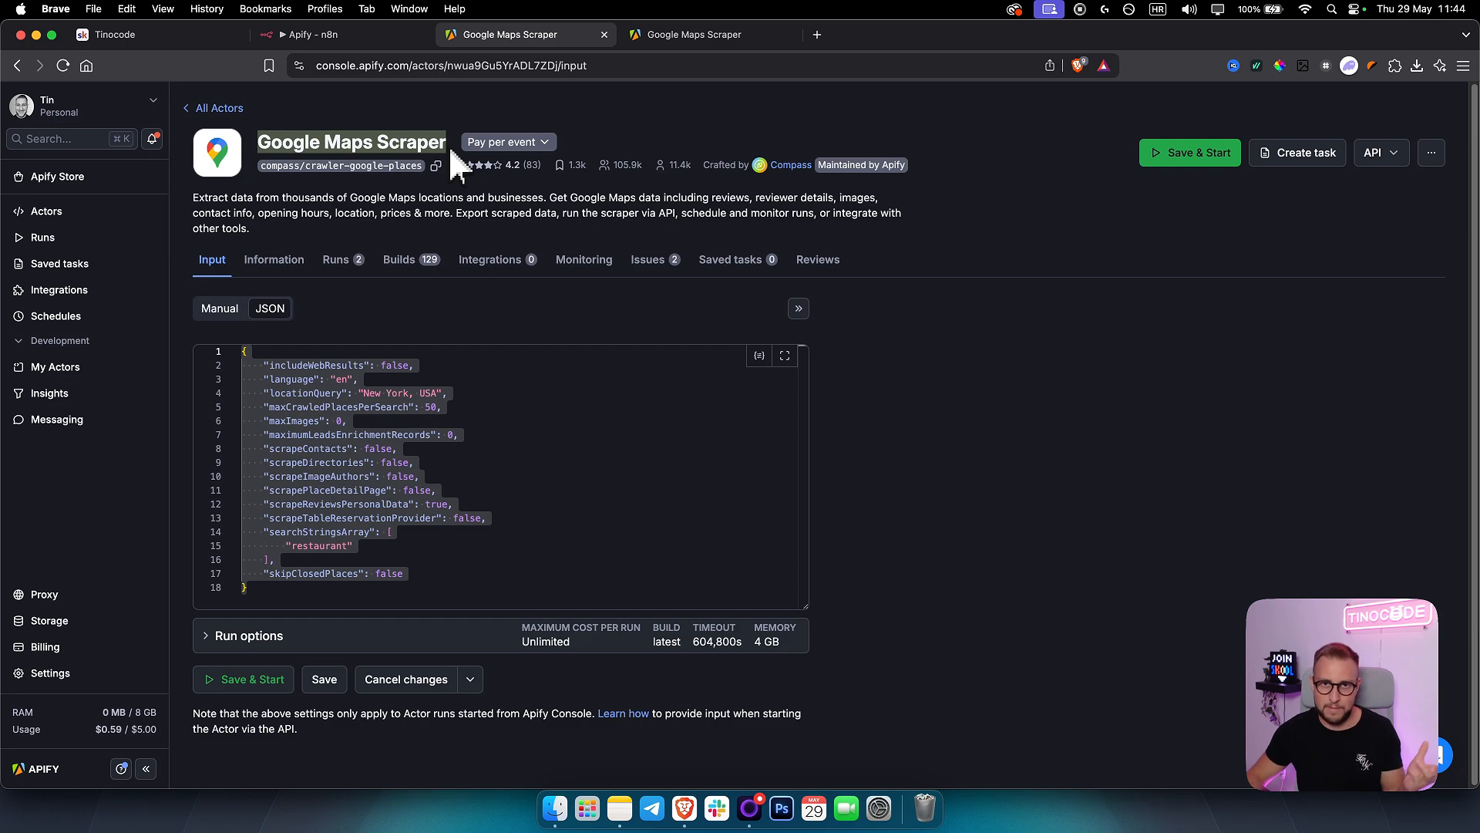
click(362, 35)
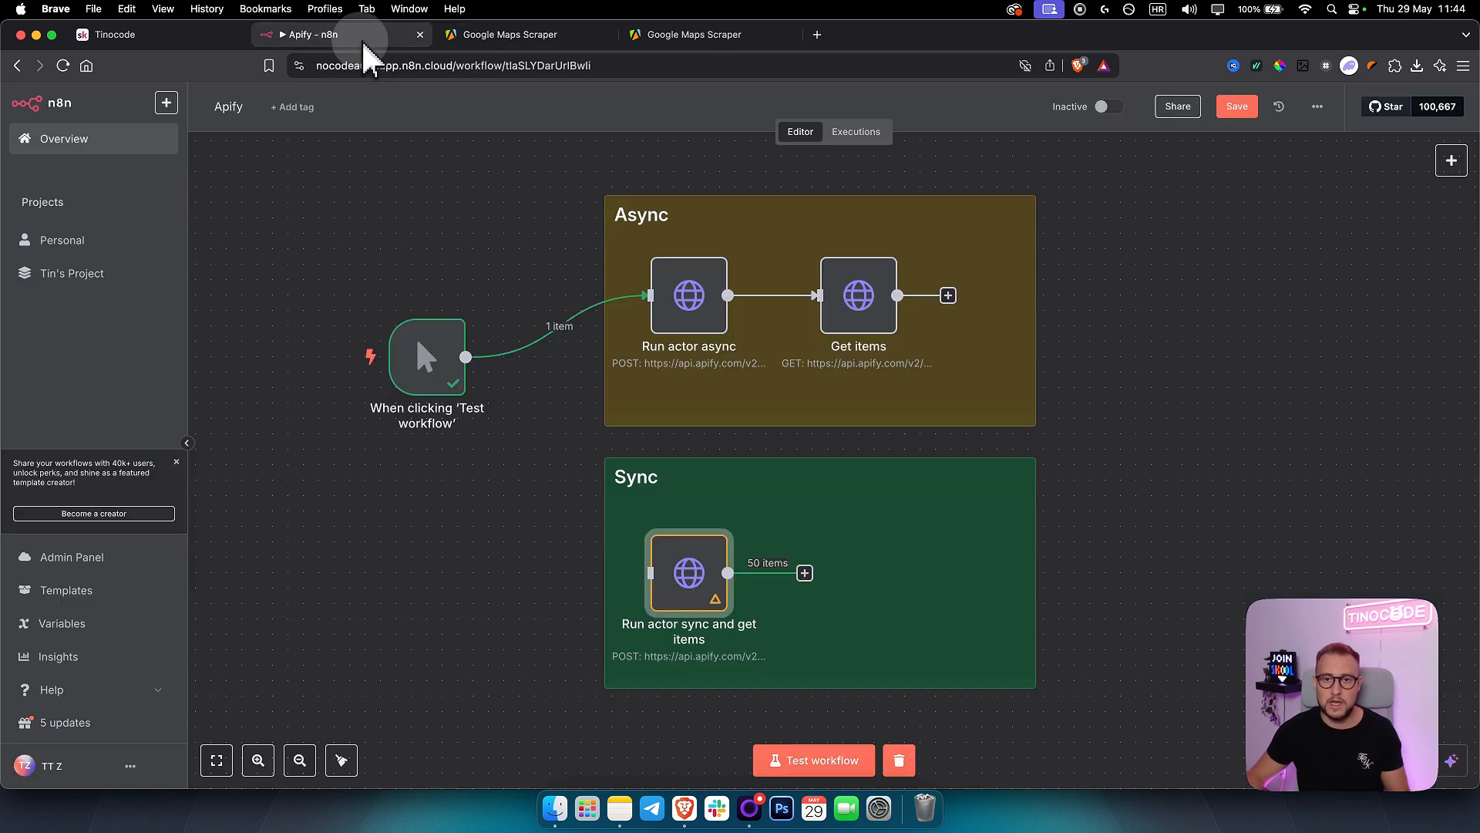
double_click(680, 306)
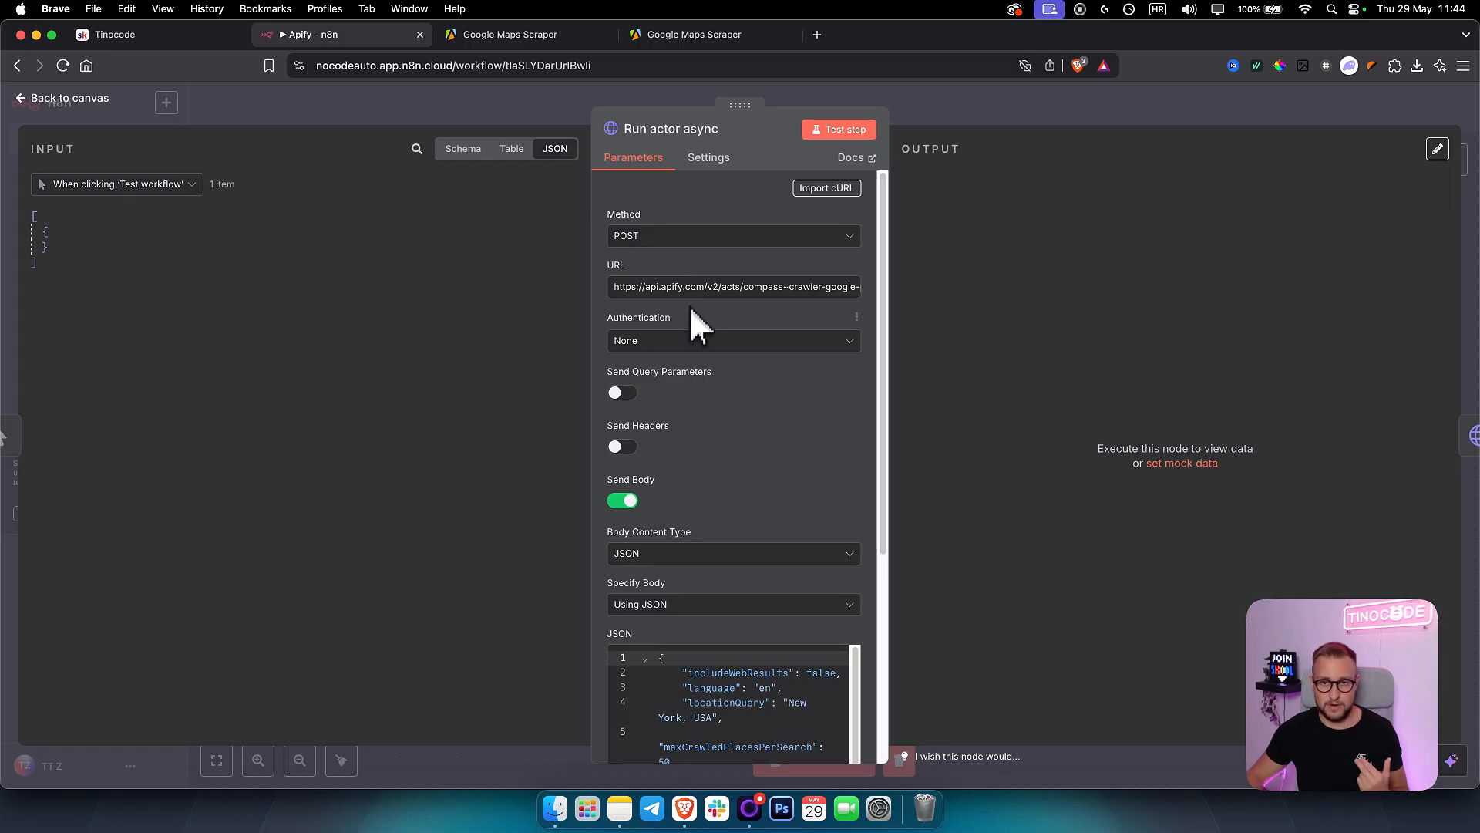
click(836, 130)
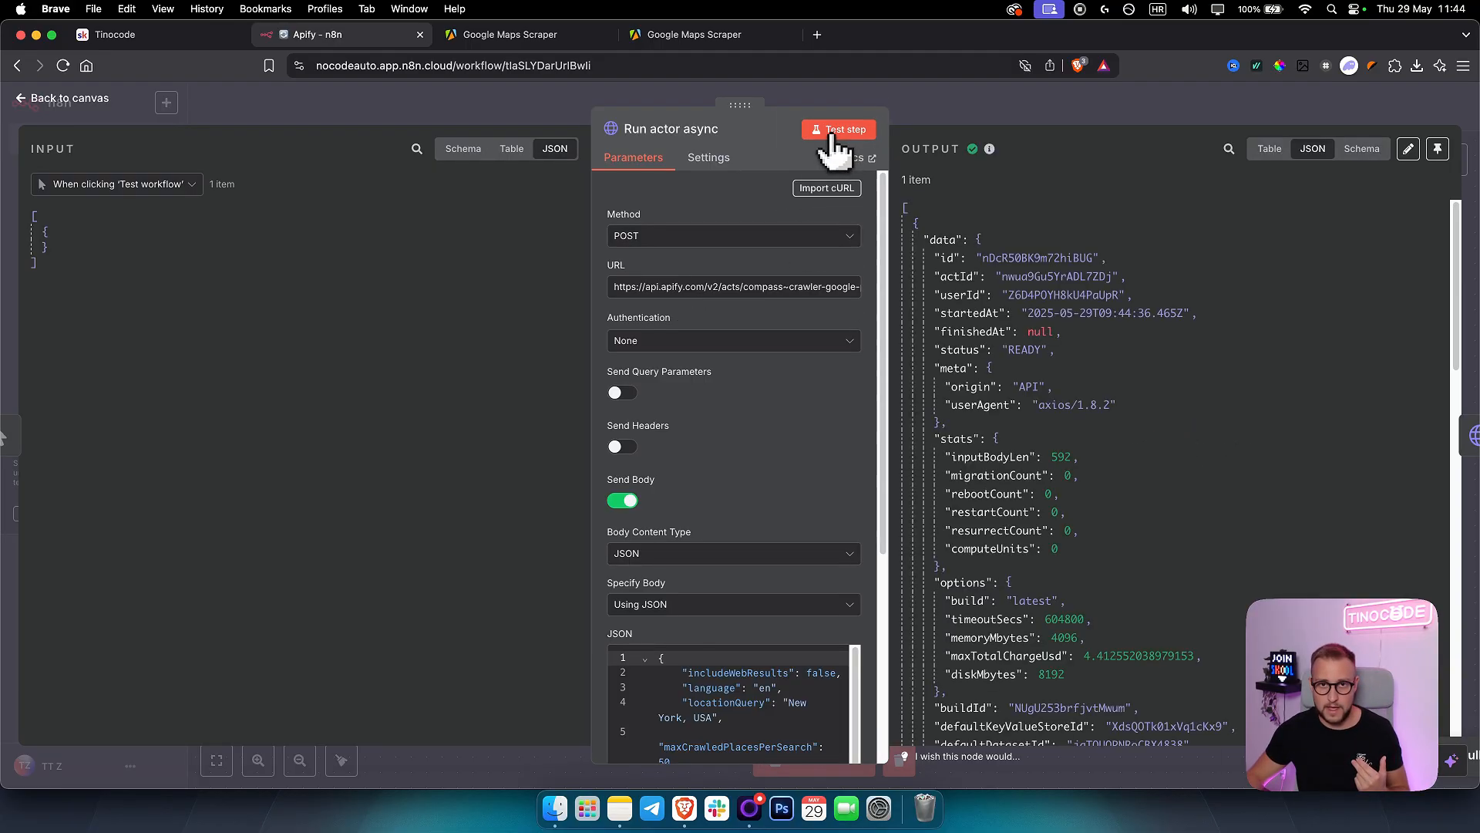
Step: Check the Google Maps Scraper's recent runs in Apify and return to the n8n workflow canvas
click(552, 37)
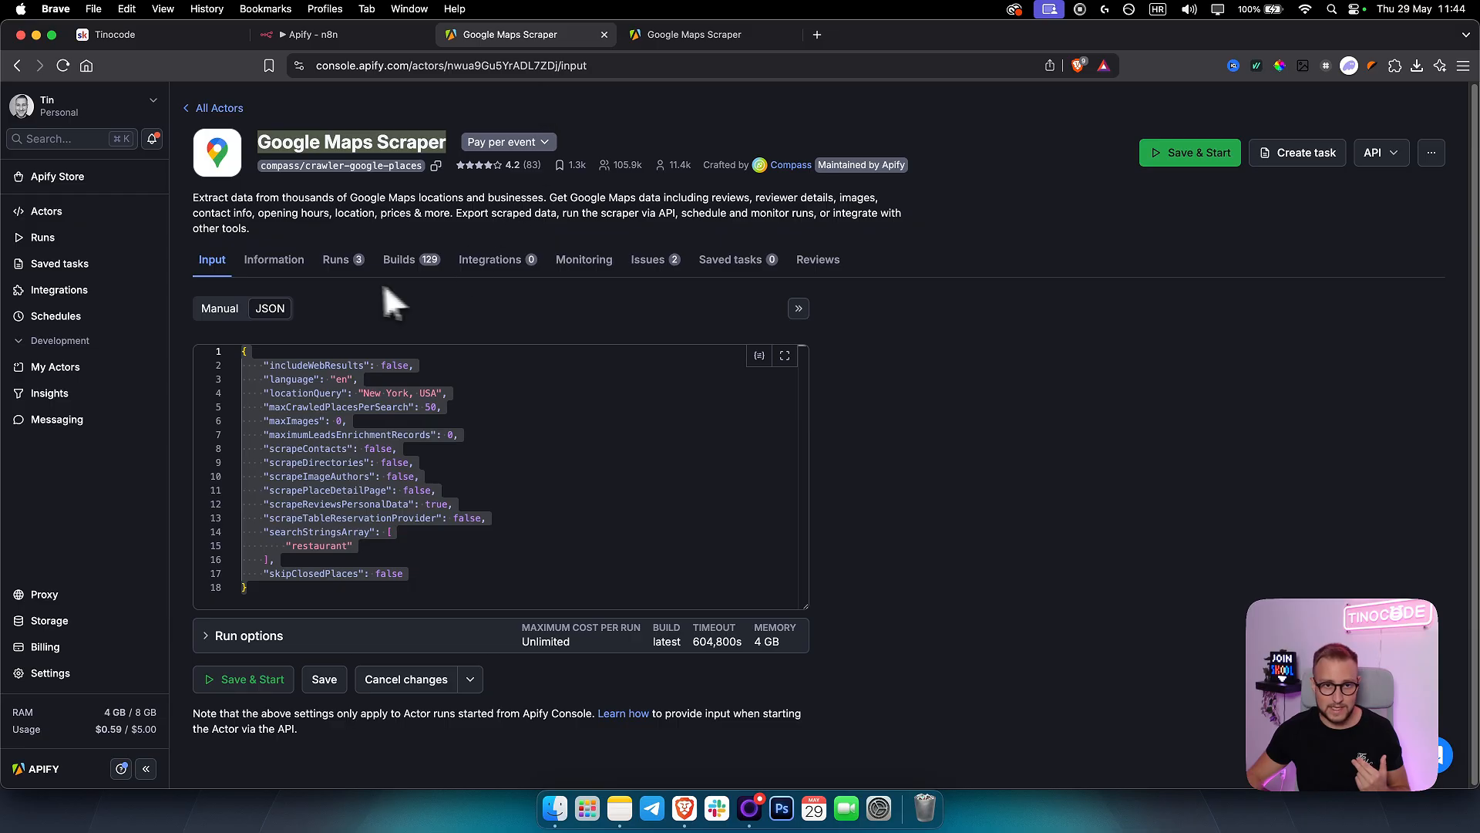
click(345, 262)
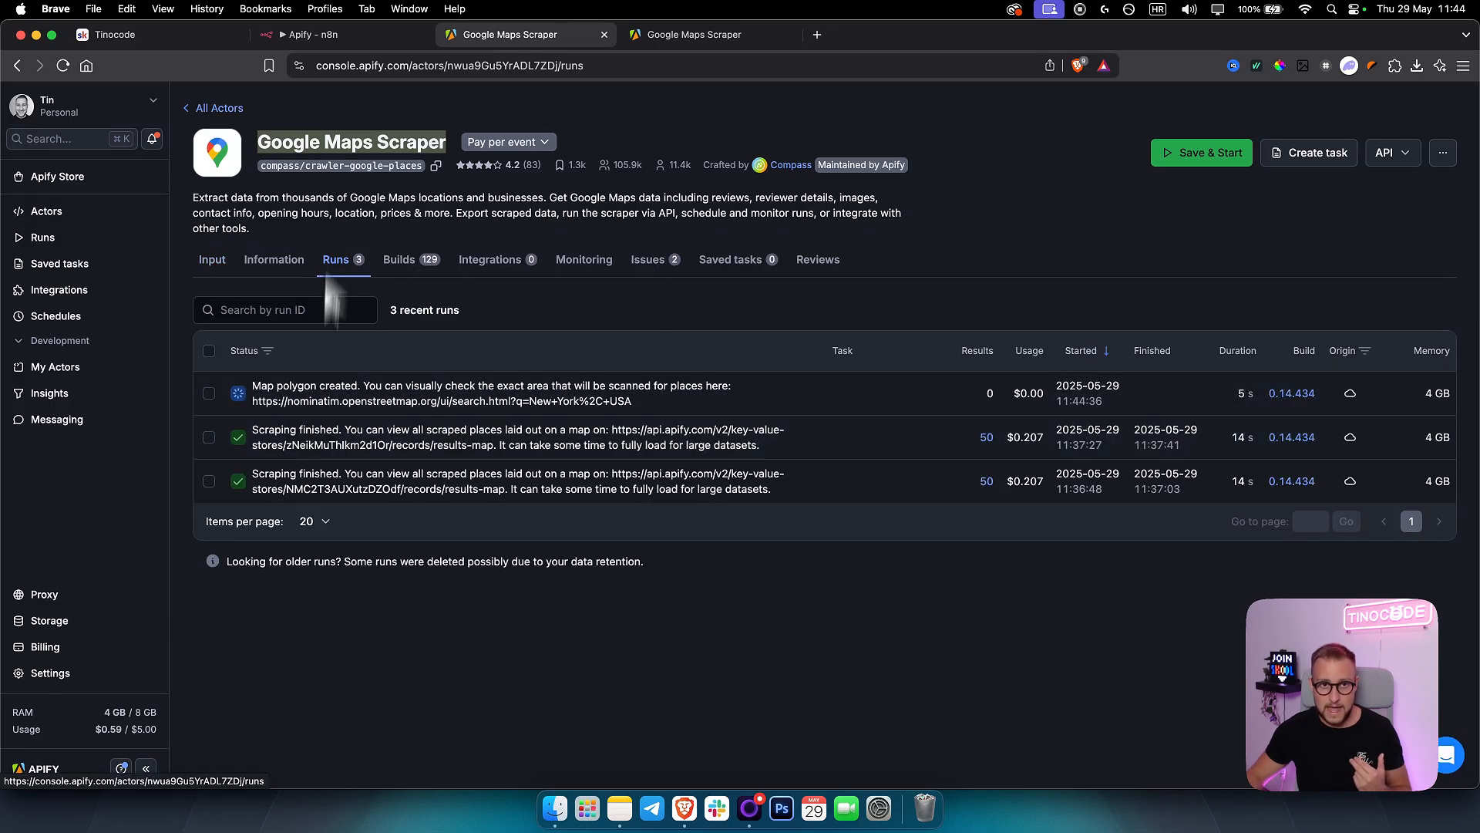
click(336, 36)
click(951, 120)
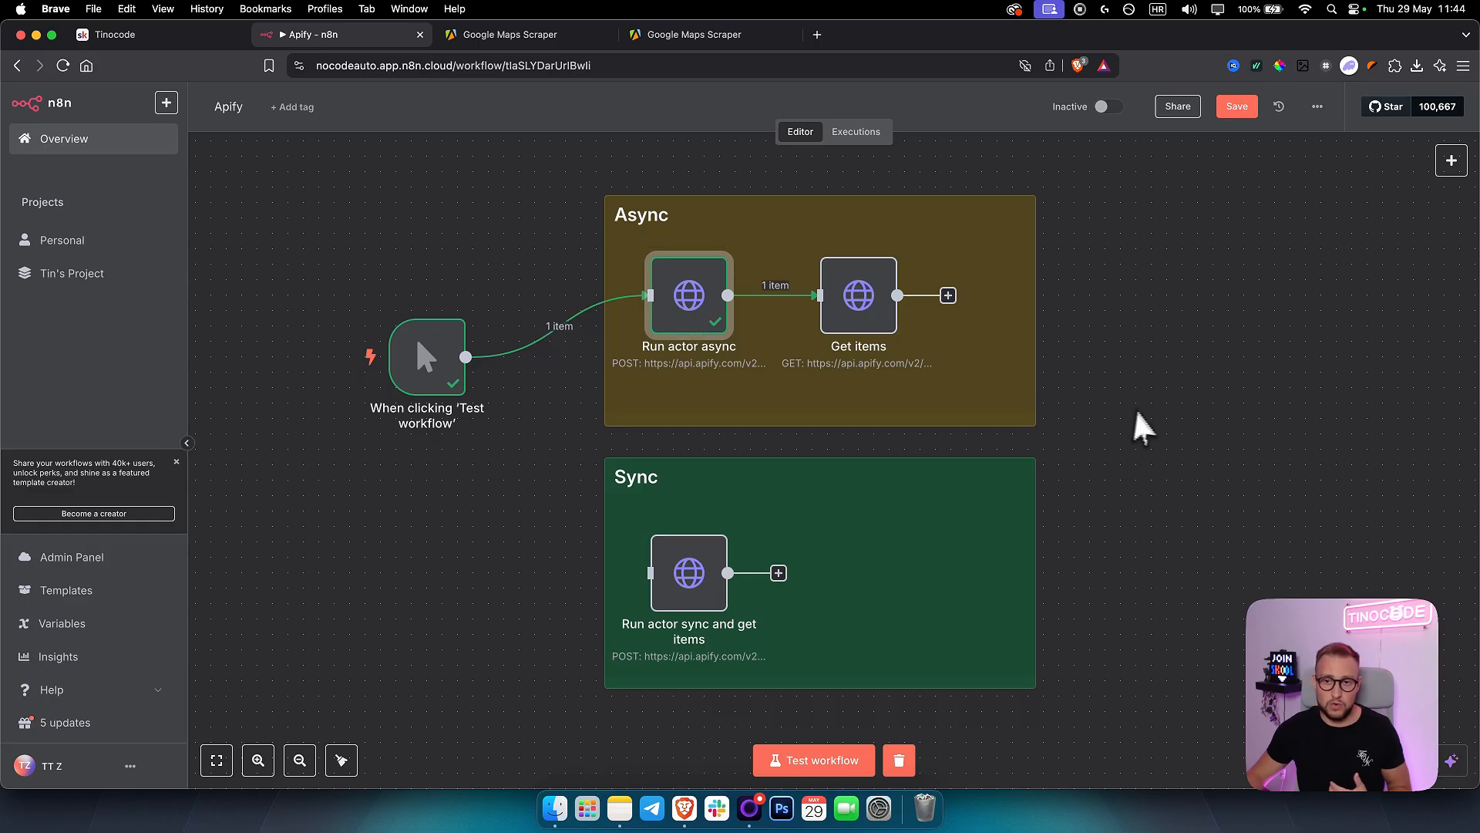
drag(1143, 405, 565, 223)
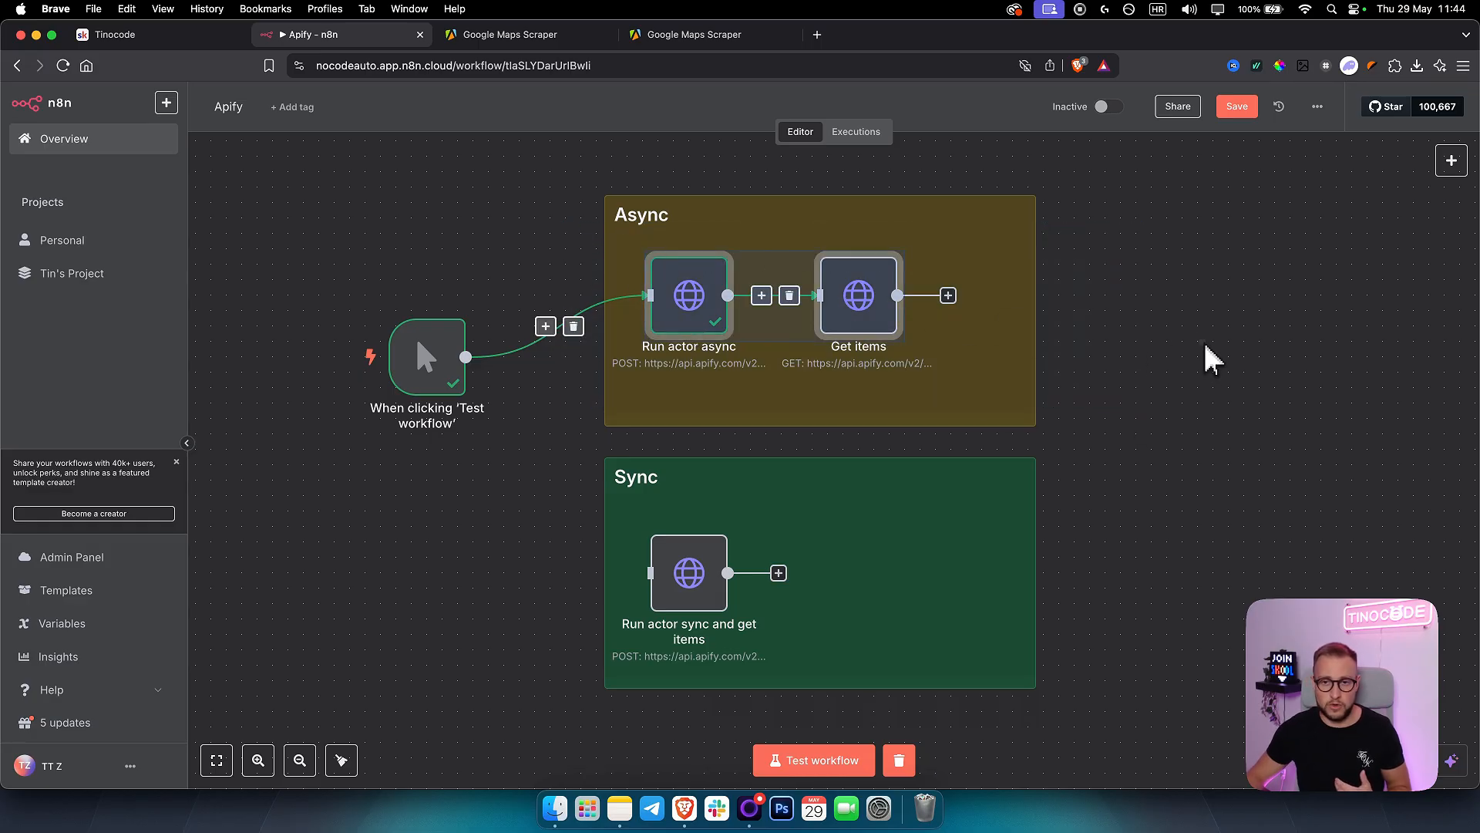
click(1212, 360)
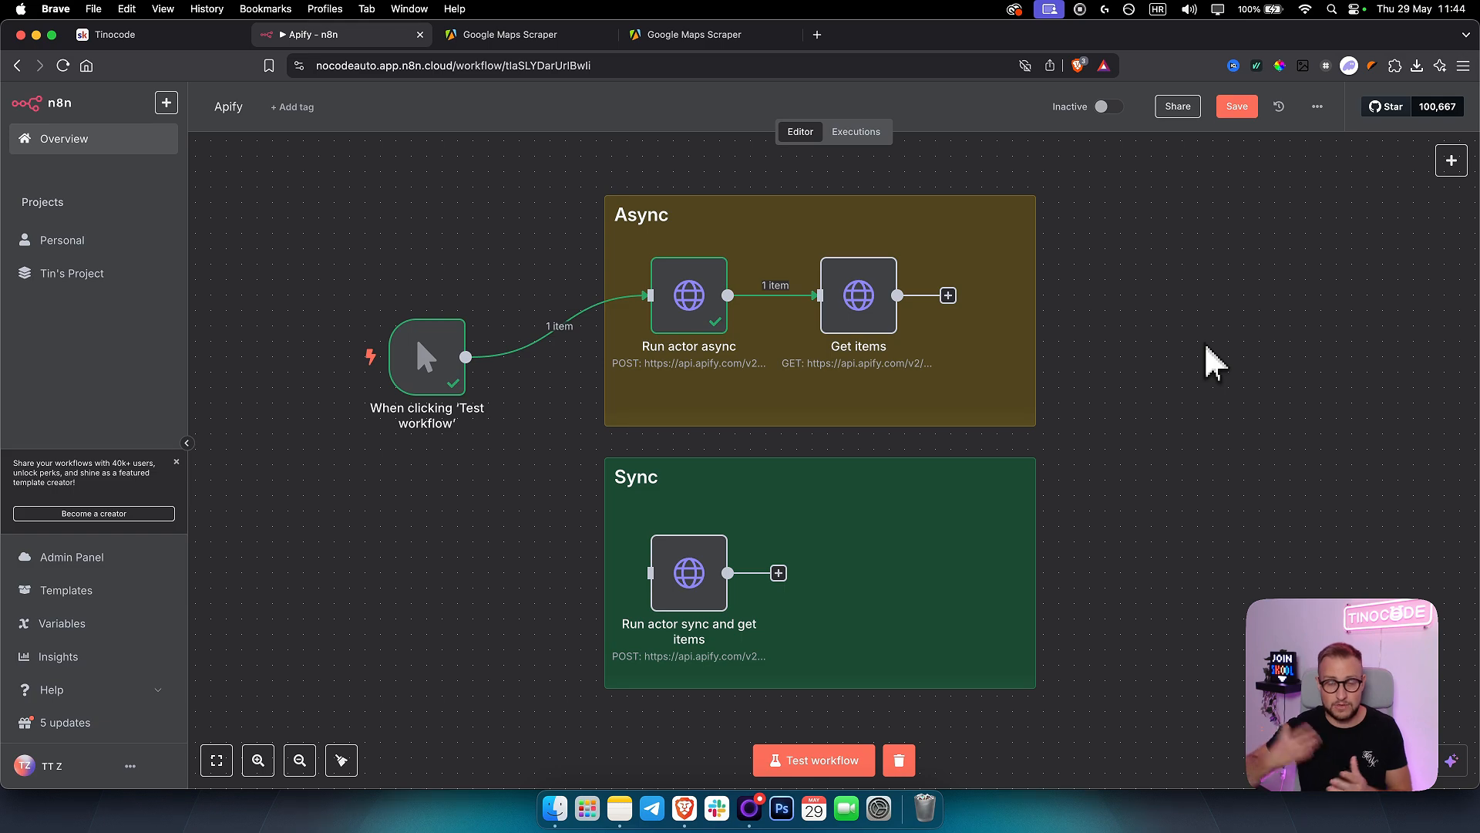
drag(1212, 403, 578, 308)
click(1287, 467)
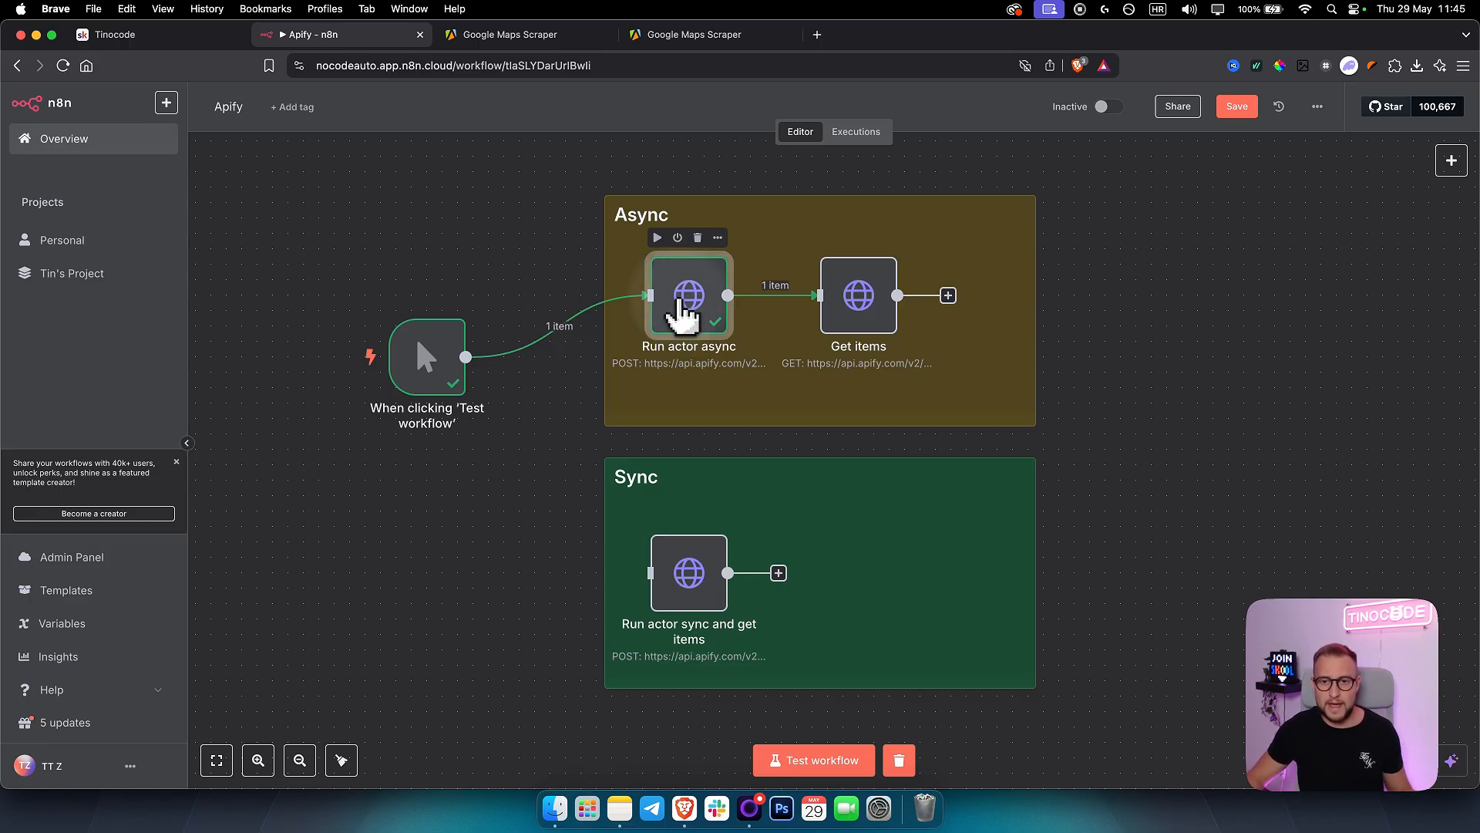
Step: Open the Google Maps Scraper's API endpoints in Apify and select the request URL in the "Run actor async" node for comparison
double_click(686, 315)
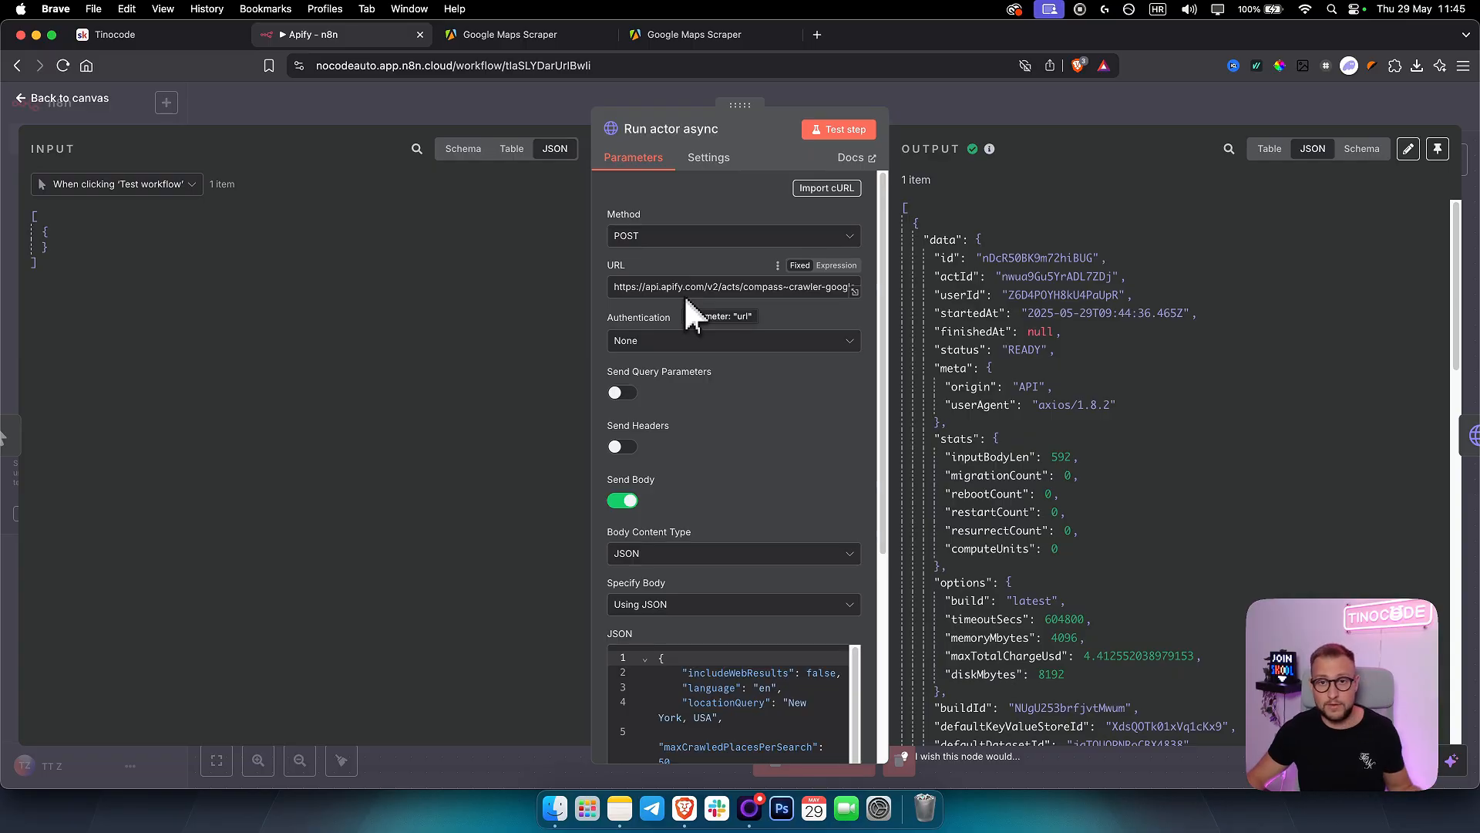
click(522, 40)
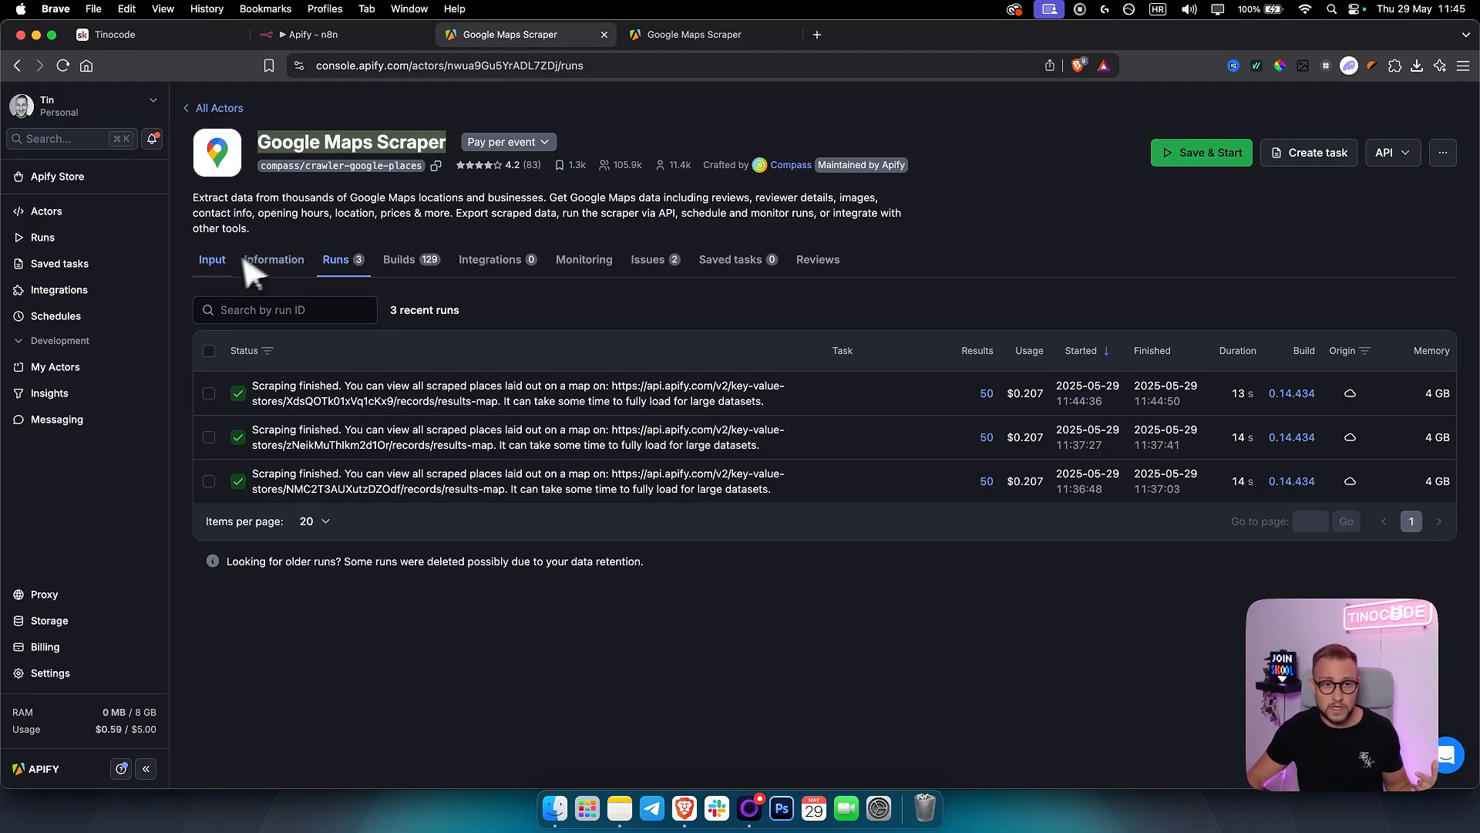
click(1388, 152)
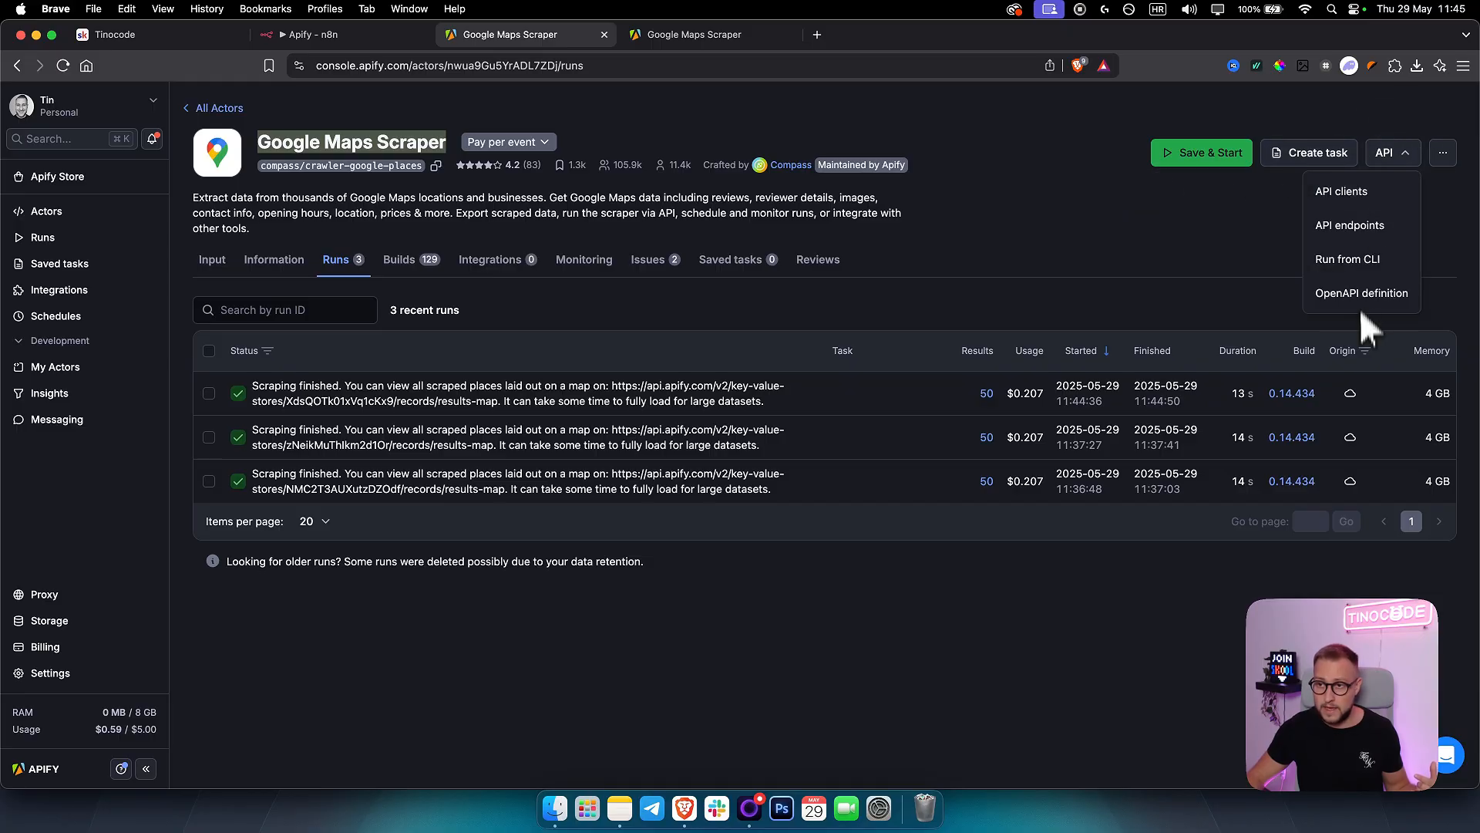
click(1365, 239)
click(351, 35)
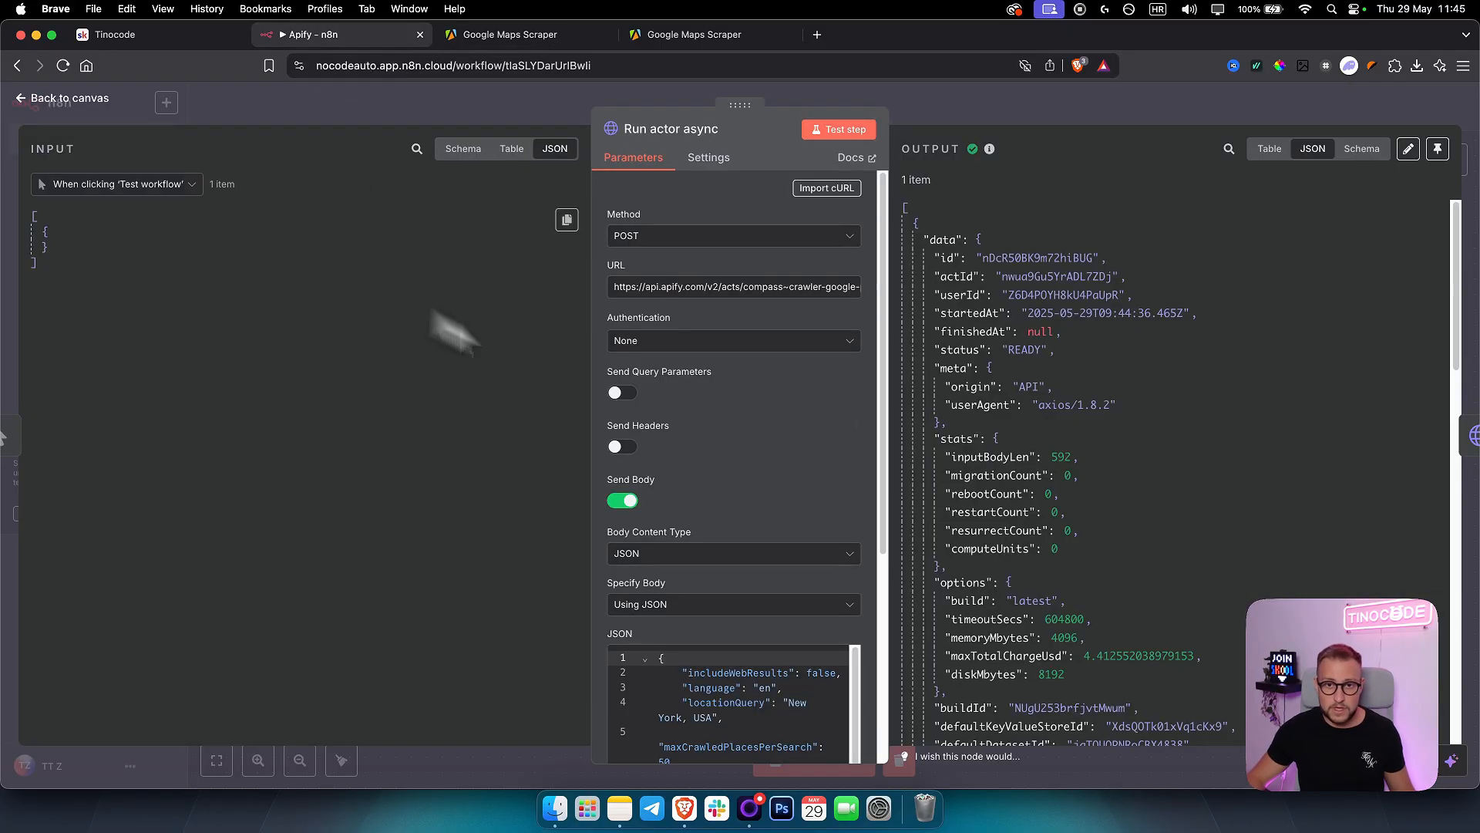
triple_click(649, 285)
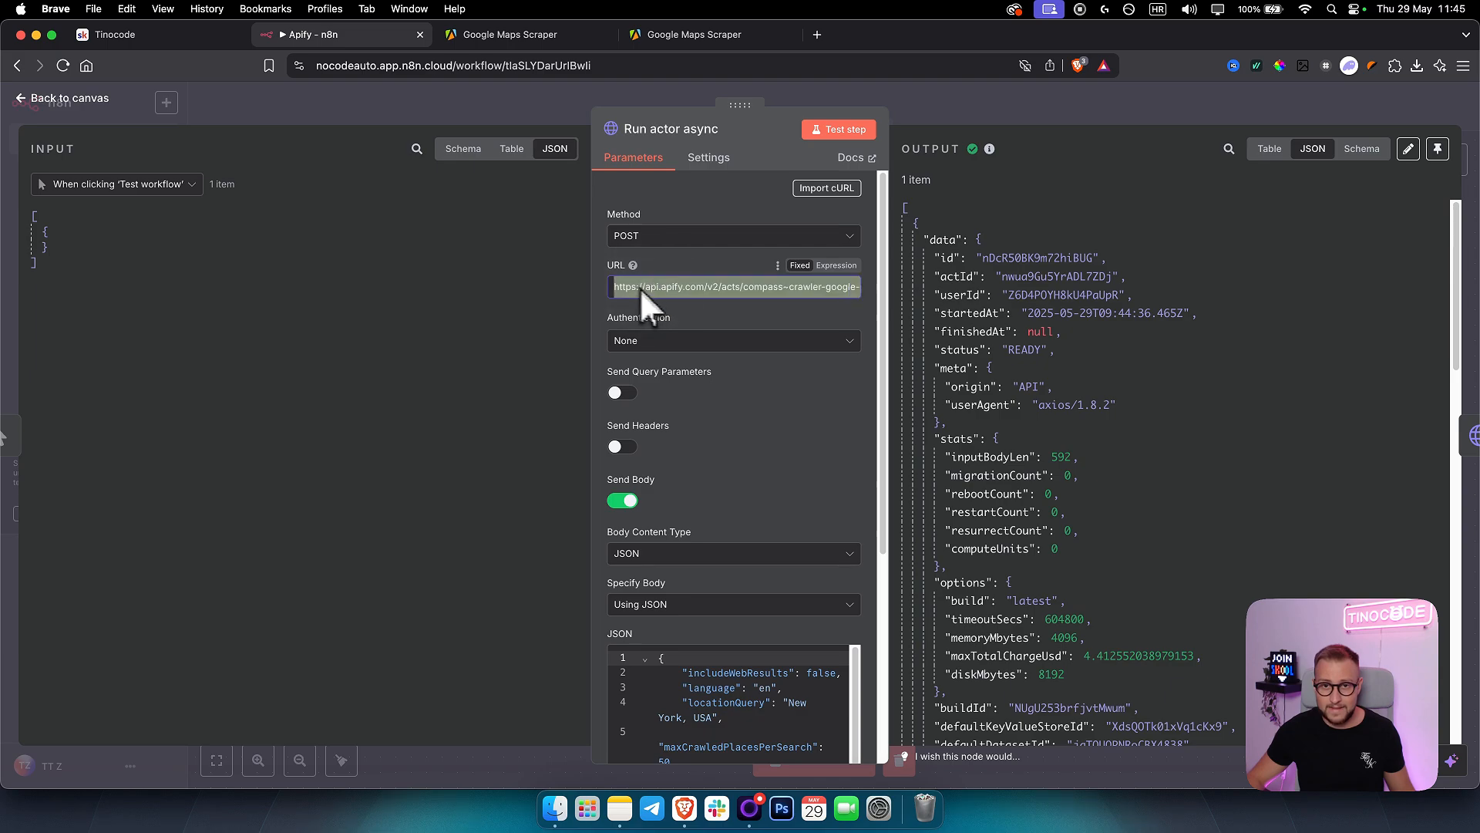
Step: Examine the actor's API endpoints in Apify, from Run Actor to Get last run dataset items, and return to the n8n node
click(517, 33)
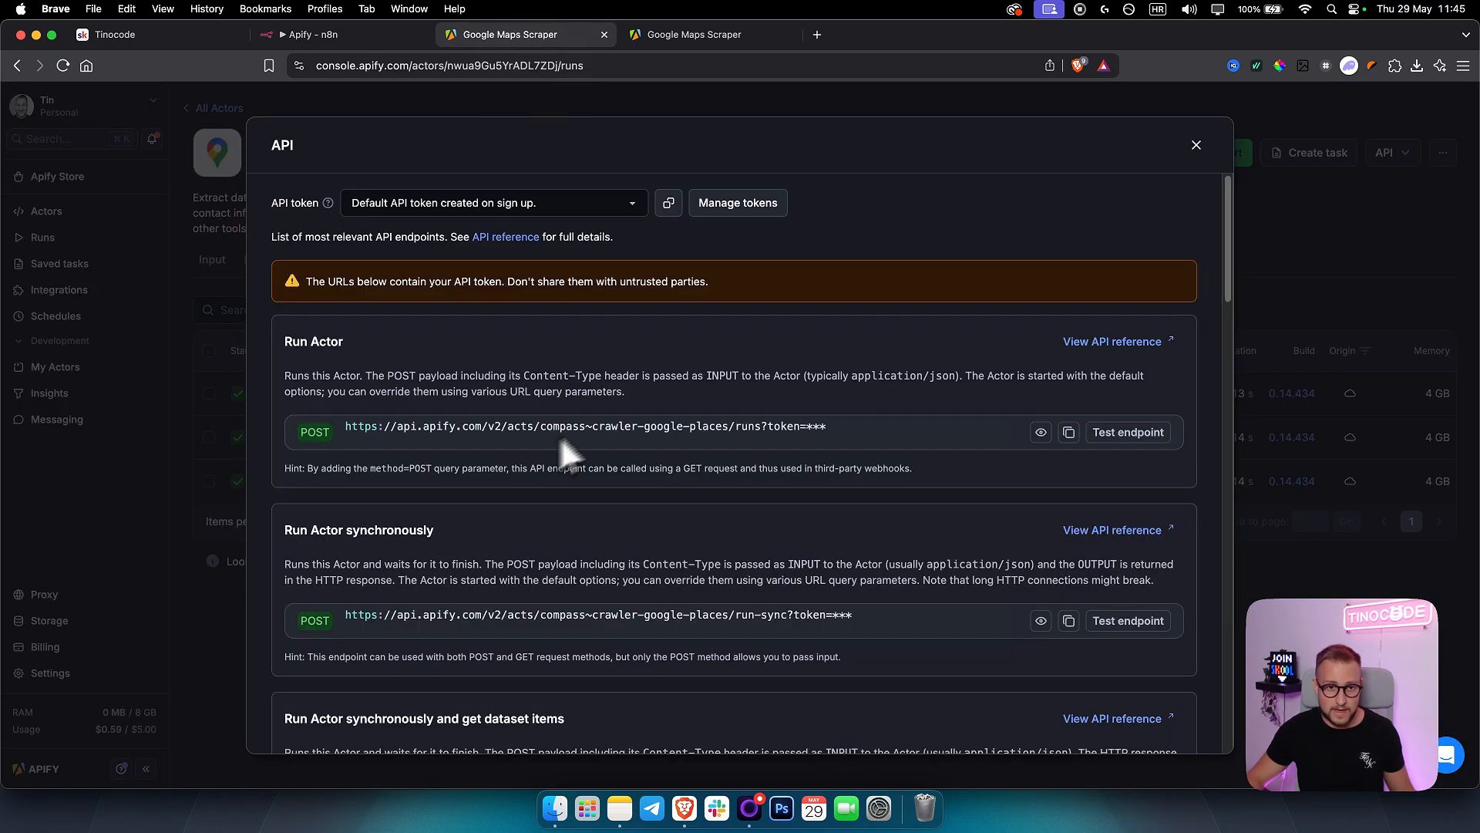
scroll(460, 429, down, 10)
scroll(460, 429, down, 5)
scroll(459, 429, up, 15)
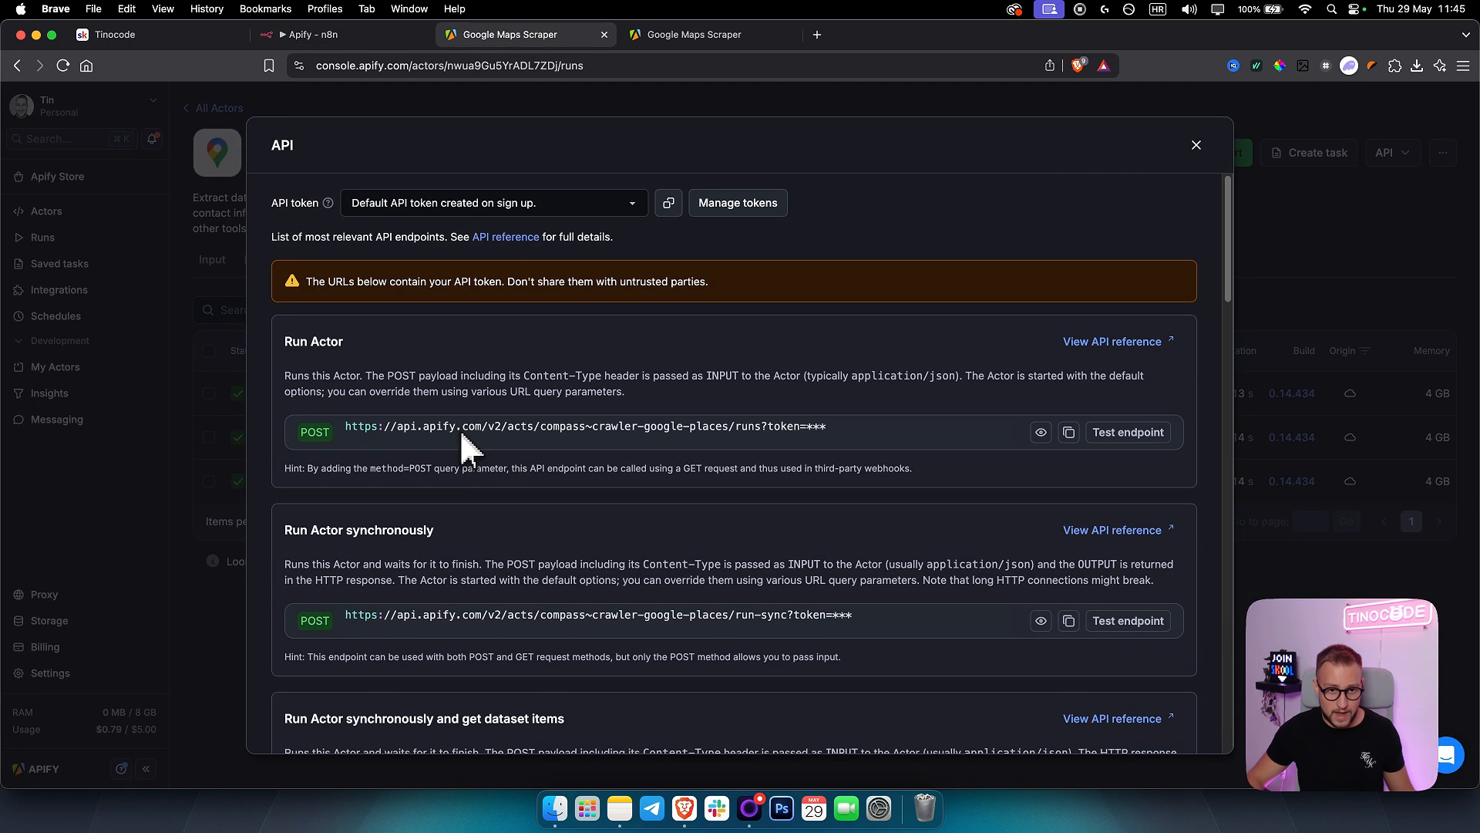
scroll(460, 431, down, 1)
scroll(462, 437, down, 10)
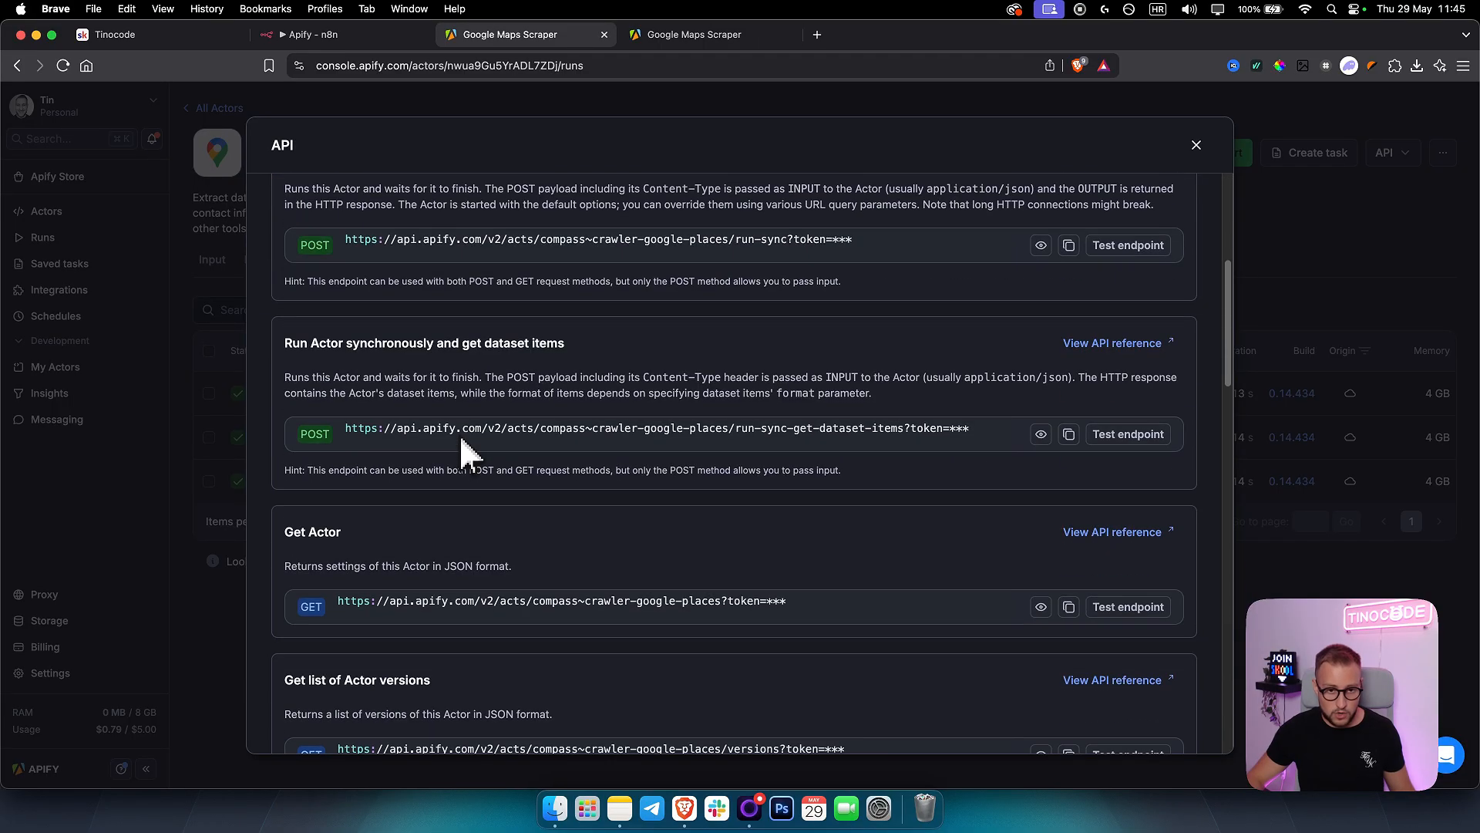
scroll(461, 438, down, 10)
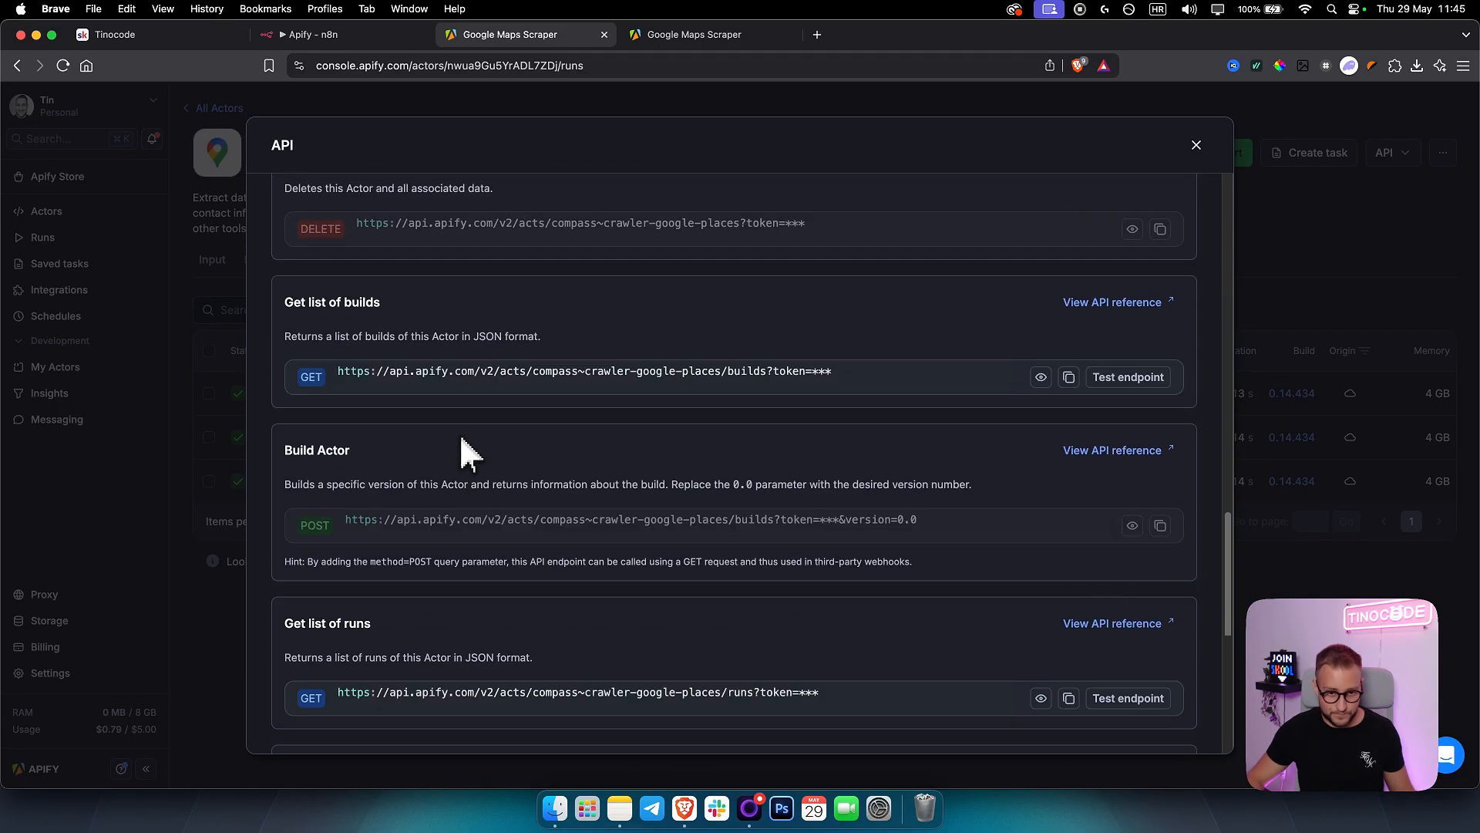
scroll(459, 435, down, 5)
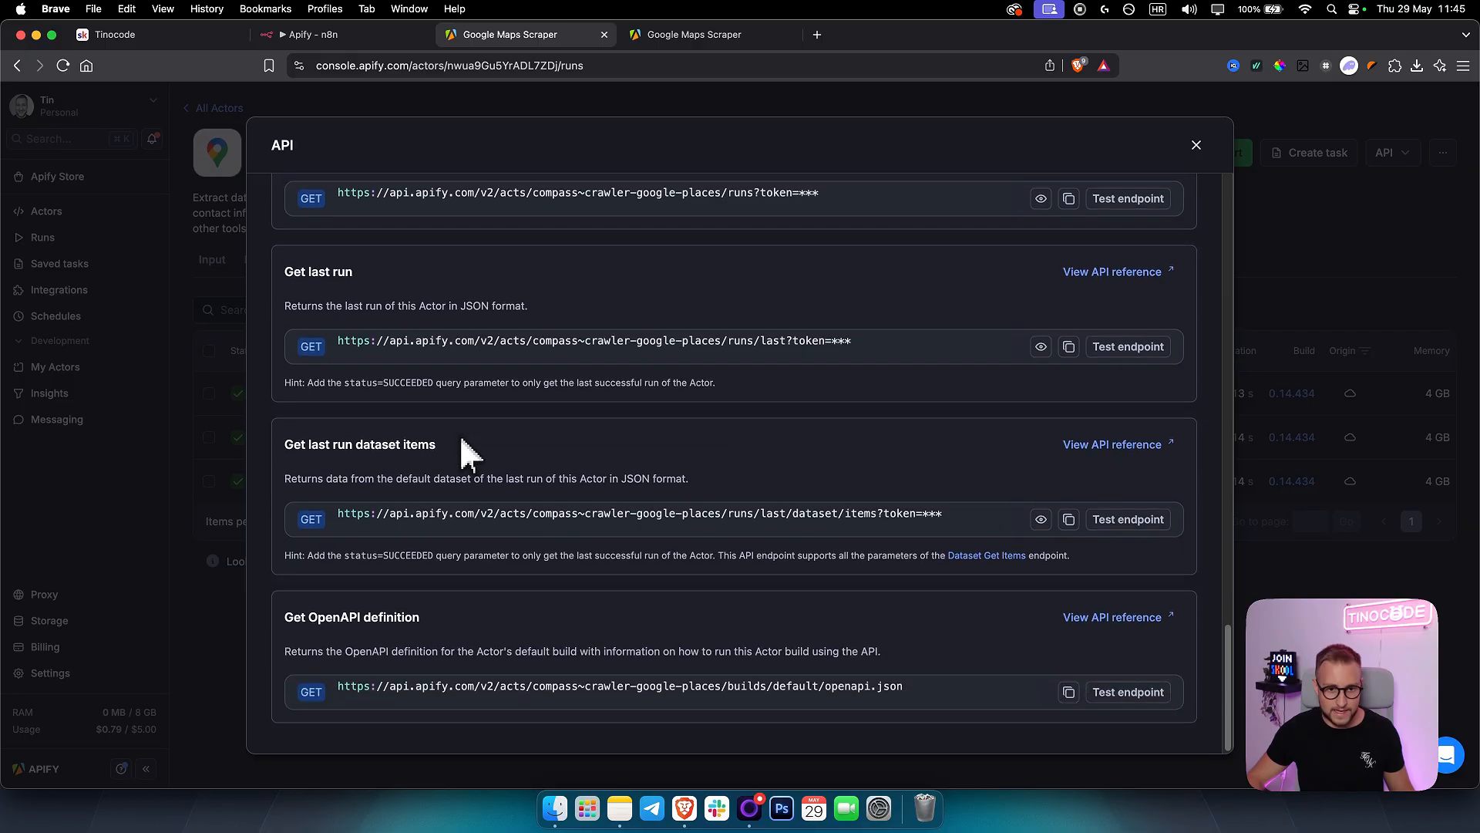
scroll(636, 466, up, 15)
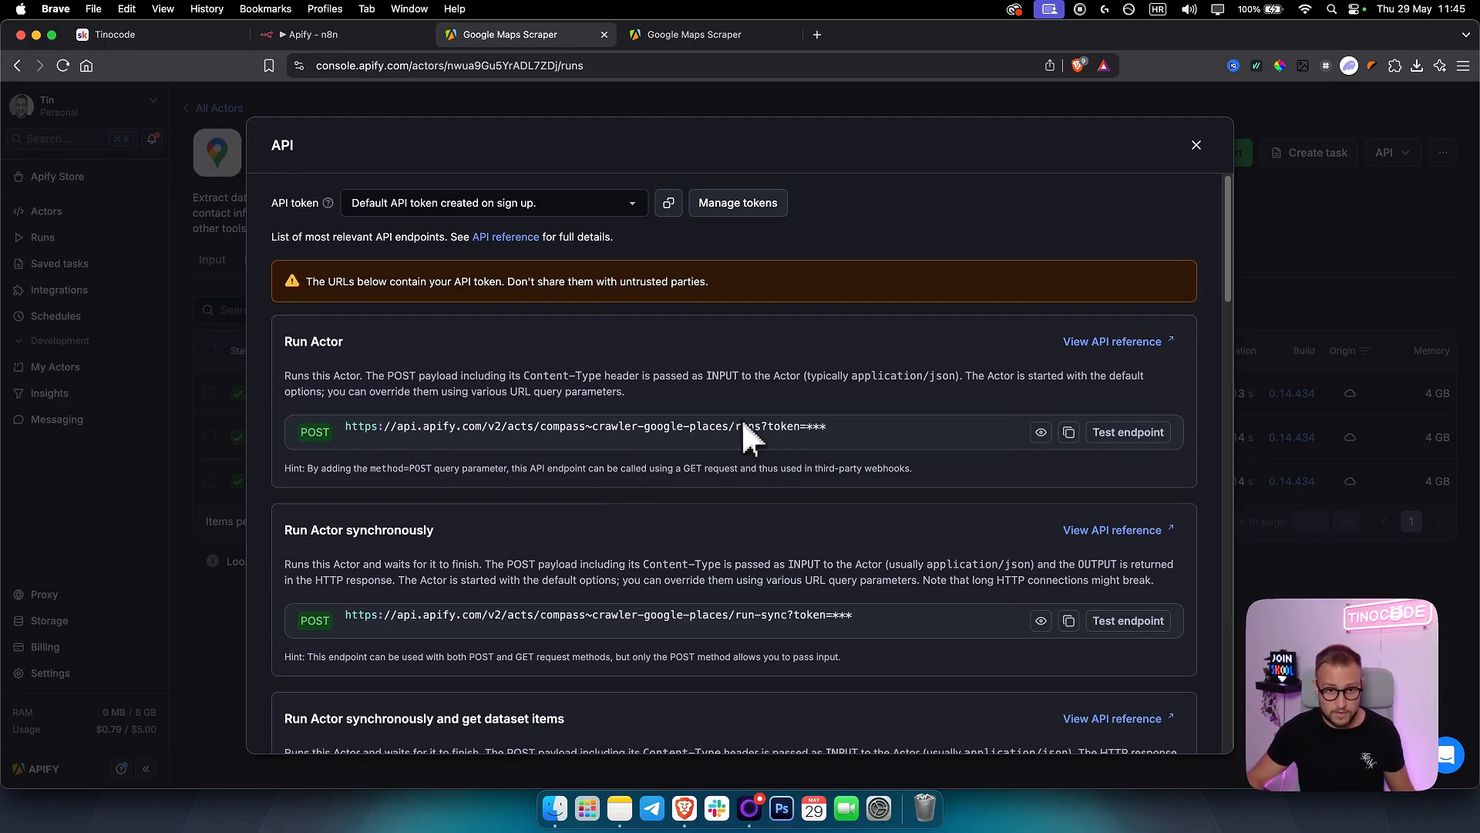
click(354, 37)
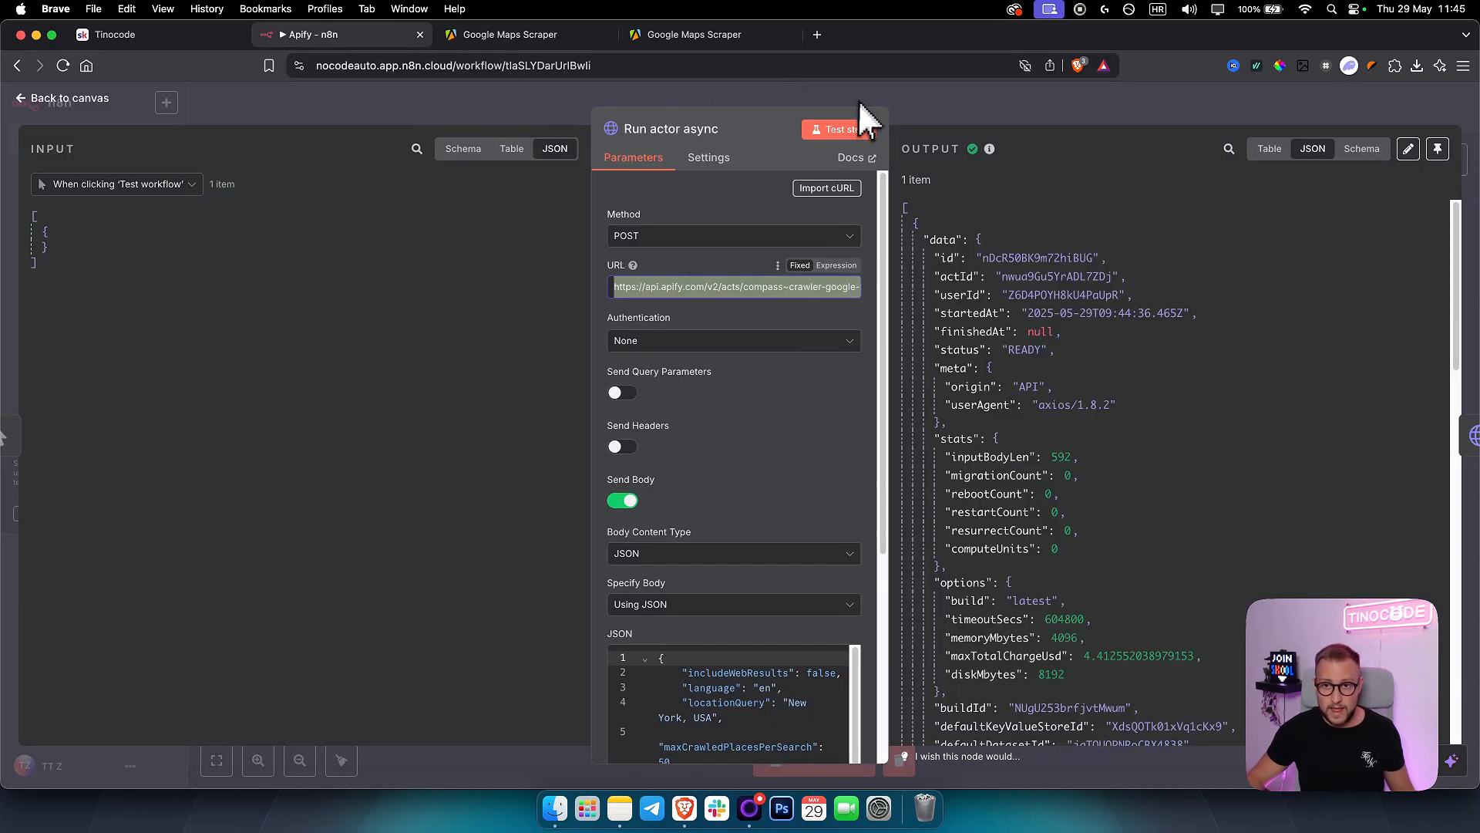
Step: Leave the "Run actor async" node, open the "Get items" node and select its whole request URL
click(1015, 103)
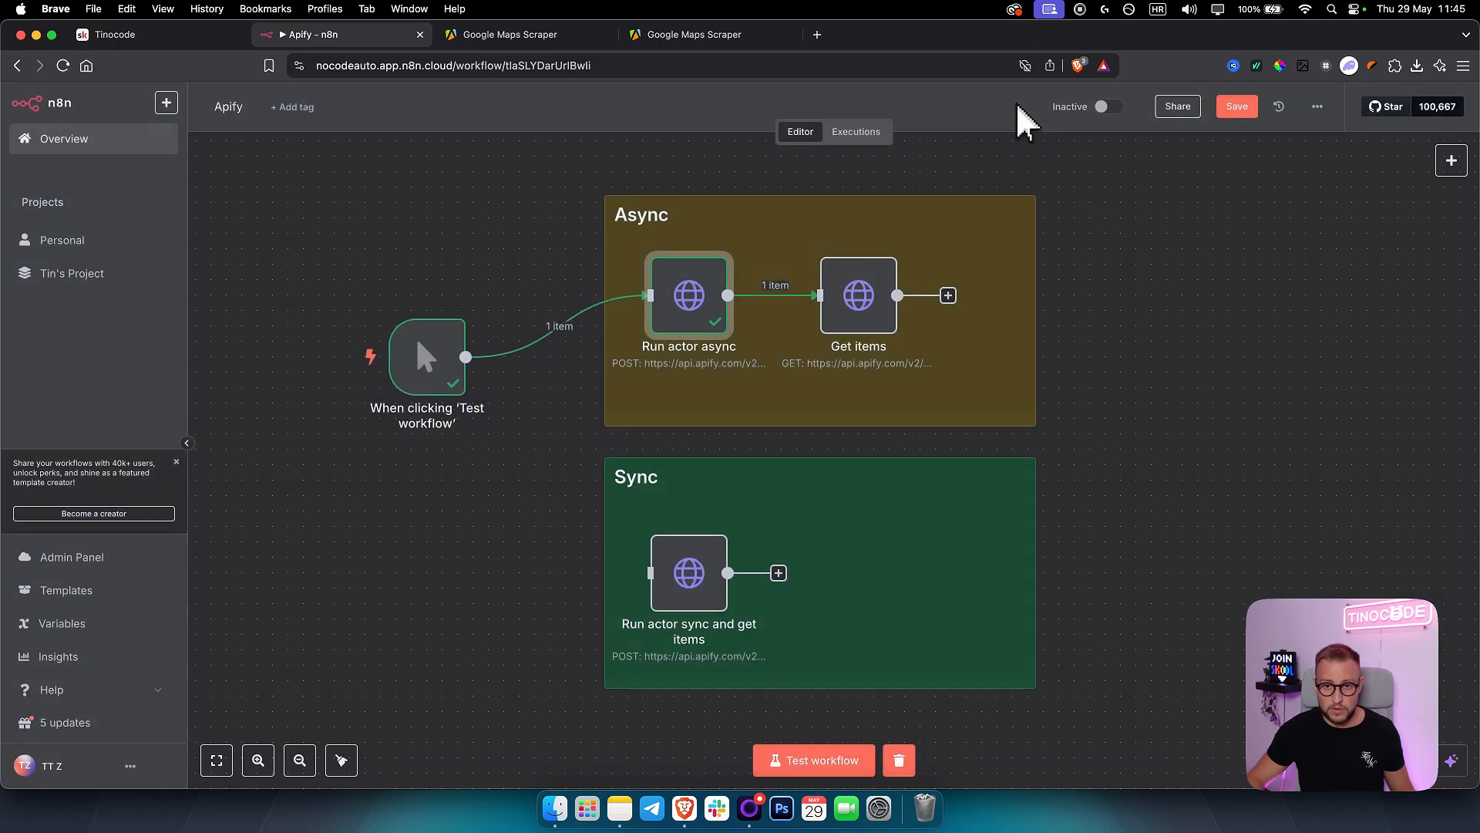
double_click(864, 307)
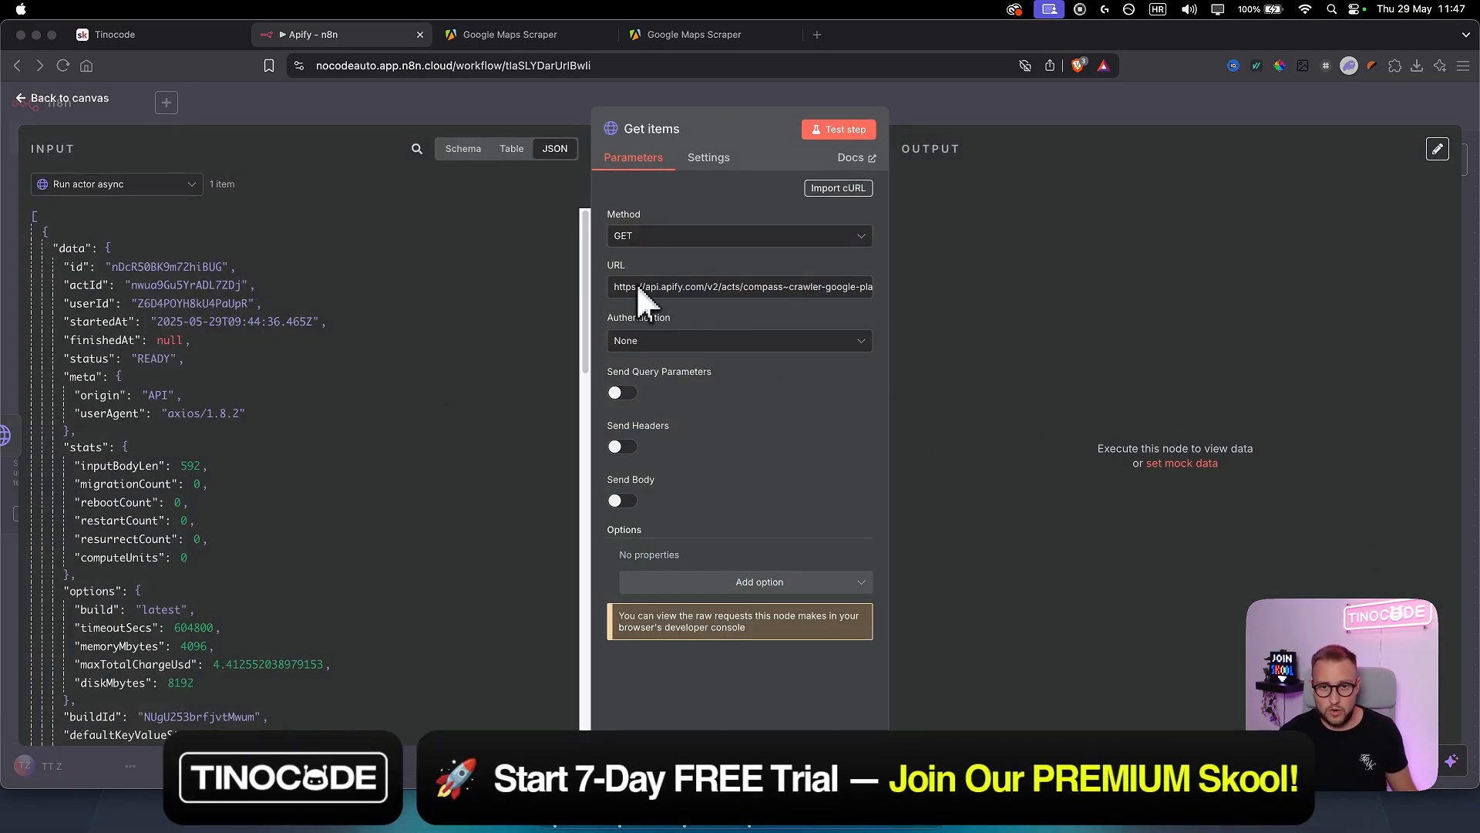
click(634, 284)
key(super+a)
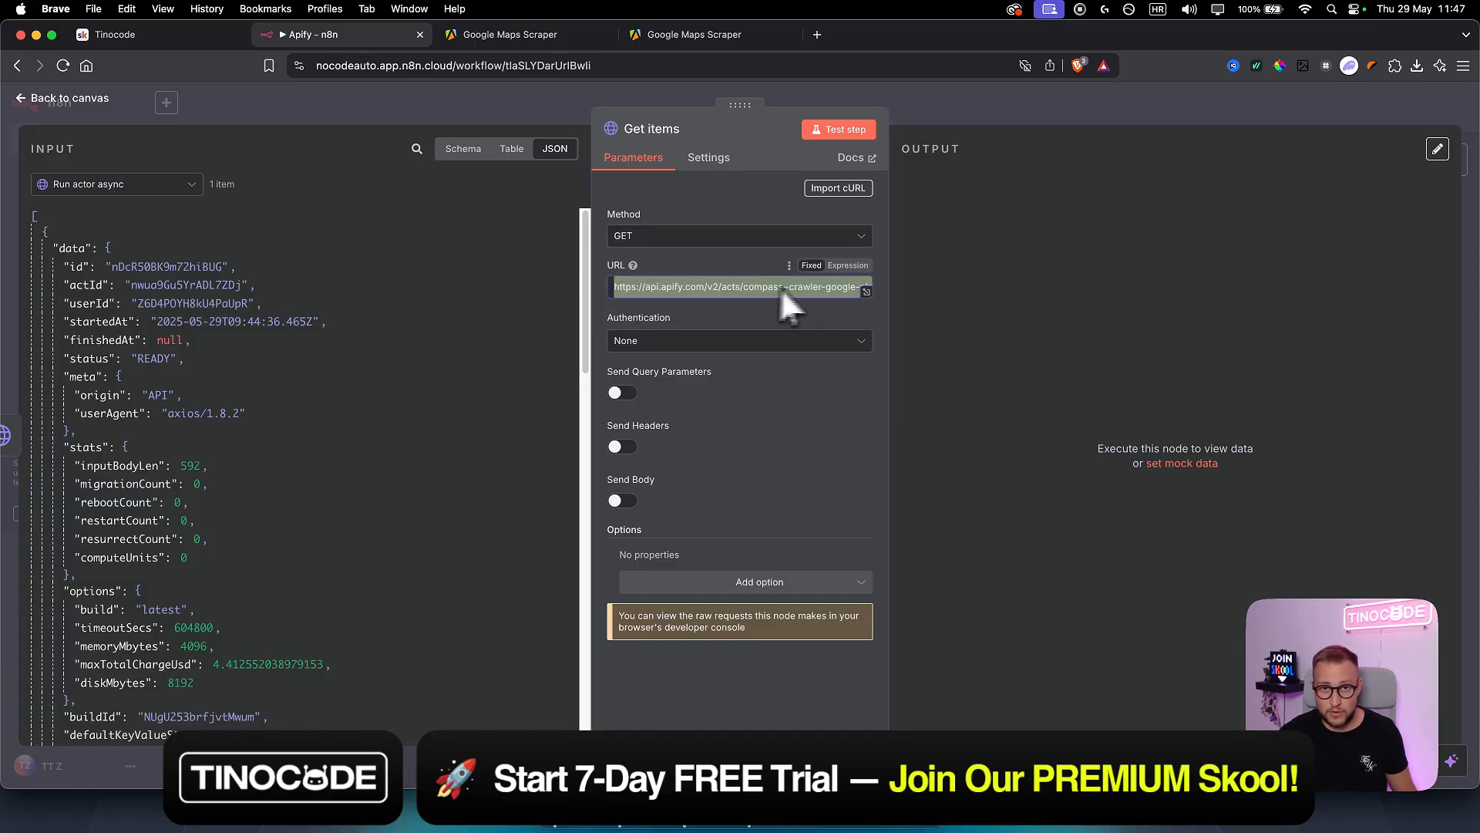
Step: Reopen the Google Maps Scraper's API endpoints in Apify, copy the "Get last run dataset items" URL, and return to the n8n canvas
click(523, 34)
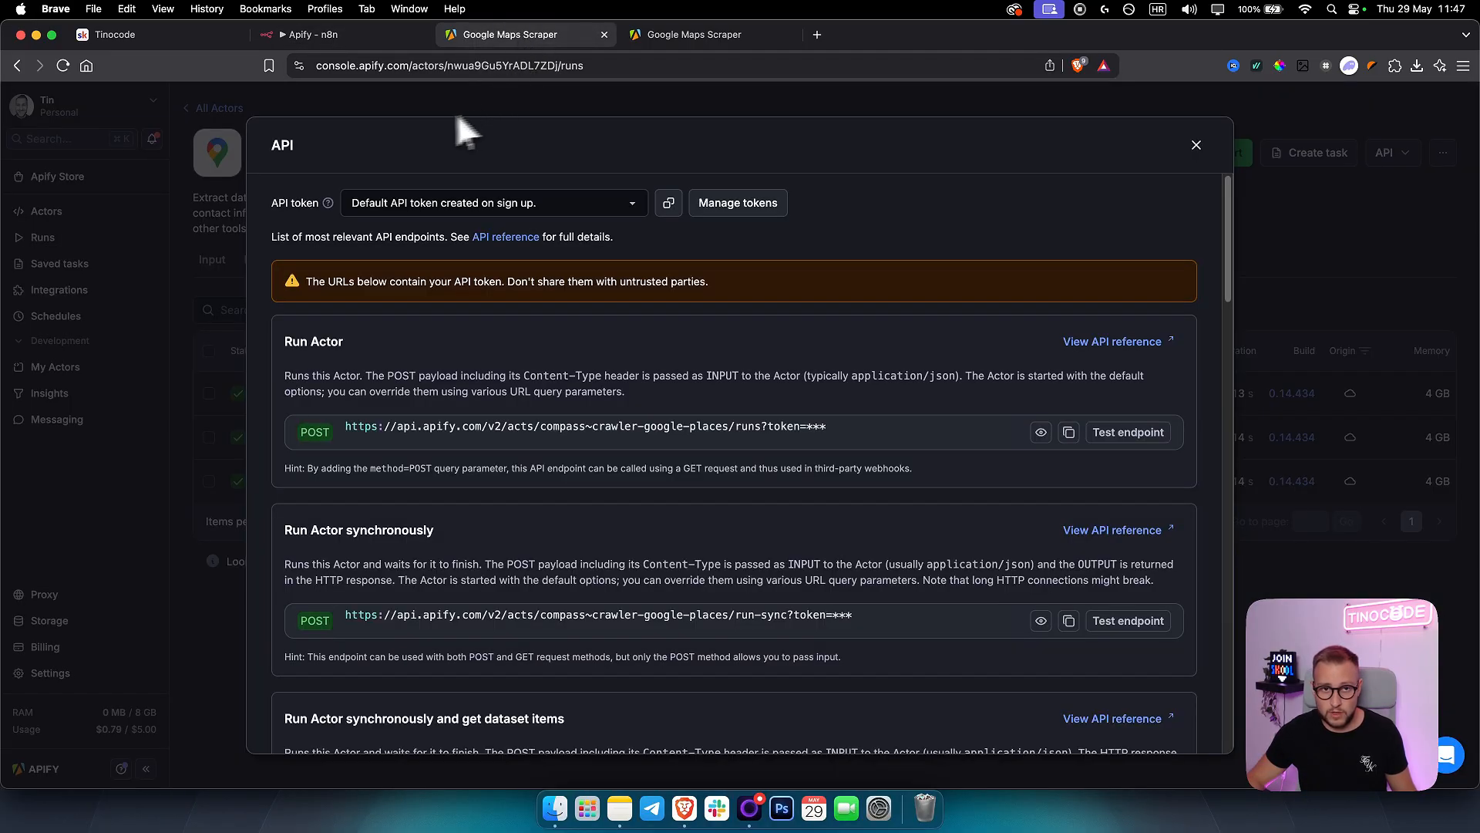
click(1195, 146)
click(1388, 153)
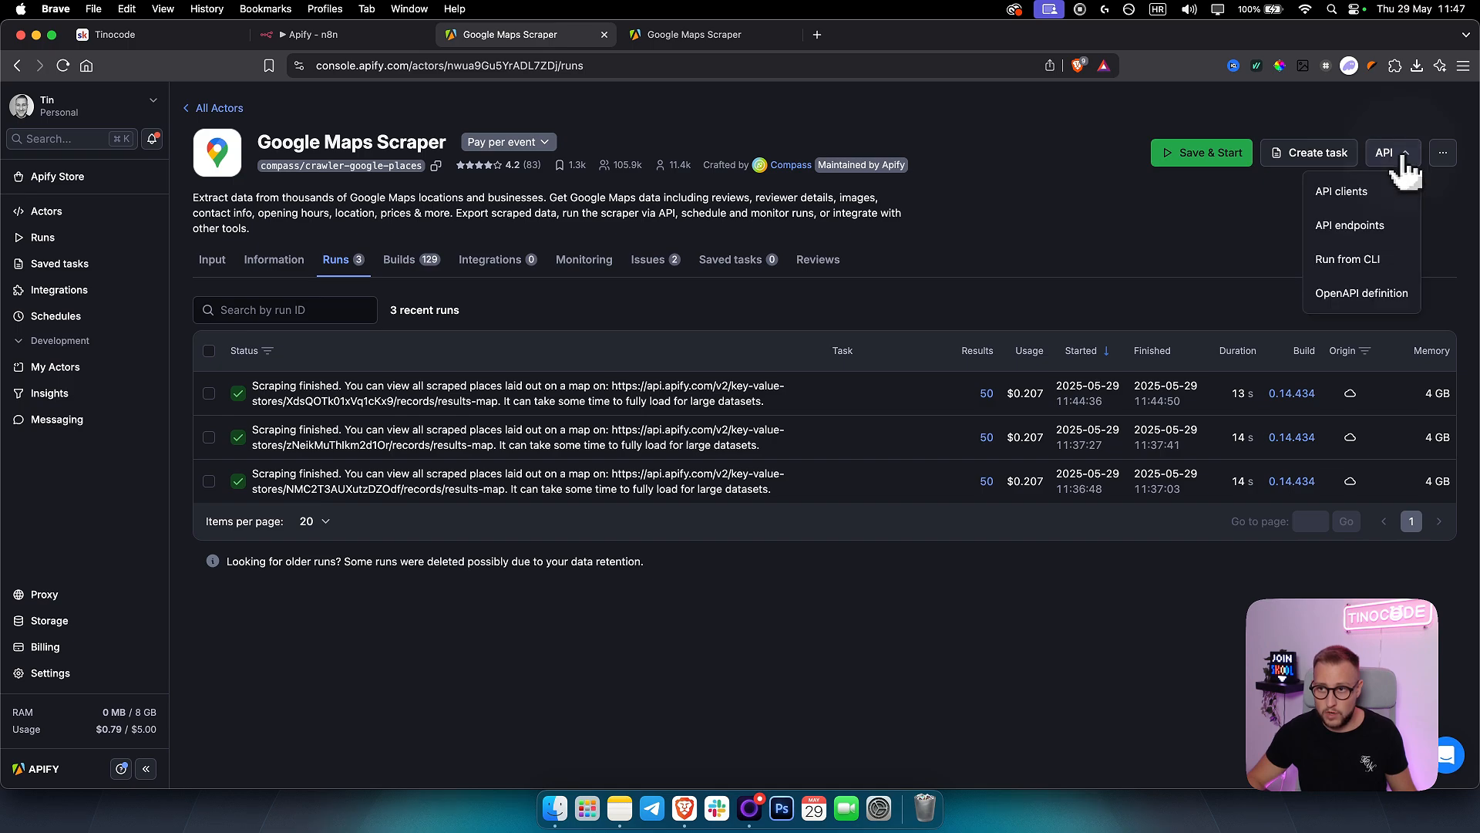
click(1399, 228)
scroll(471, 455, down, 5)
scroll(470, 455, down, 10)
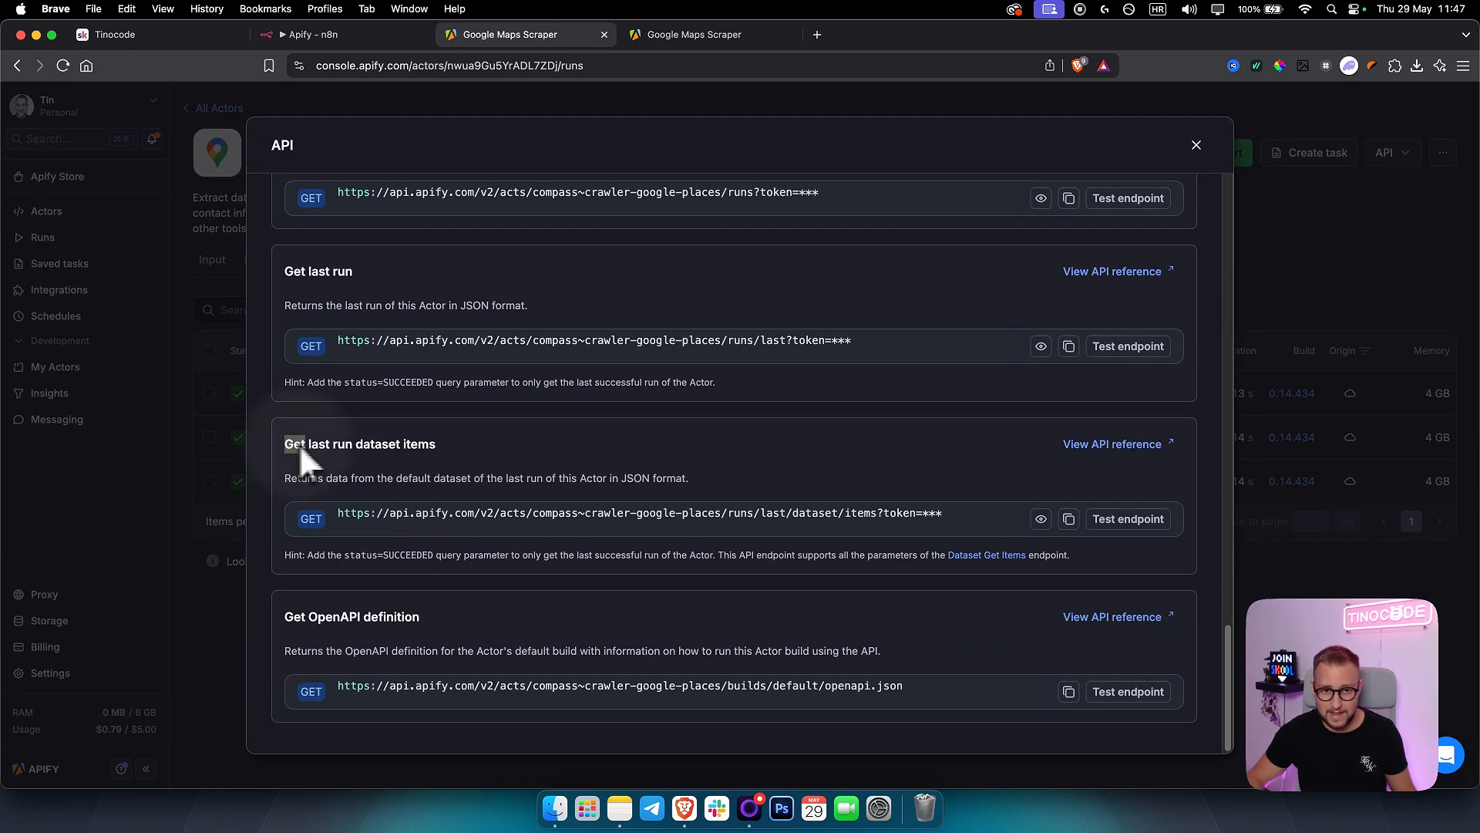
drag(300, 449, 432, 451)
click(1069, 519)
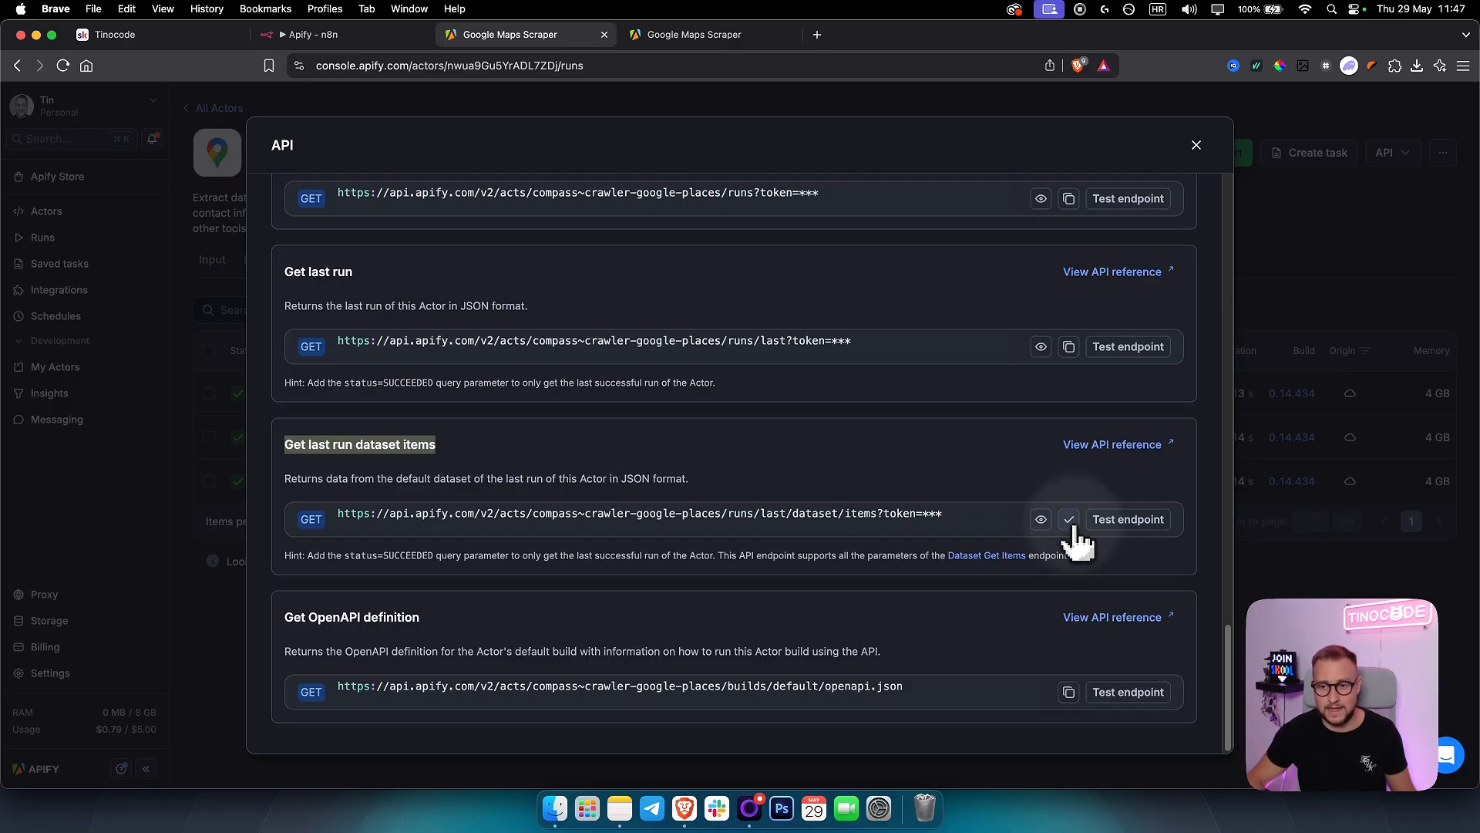
click(312, 35)
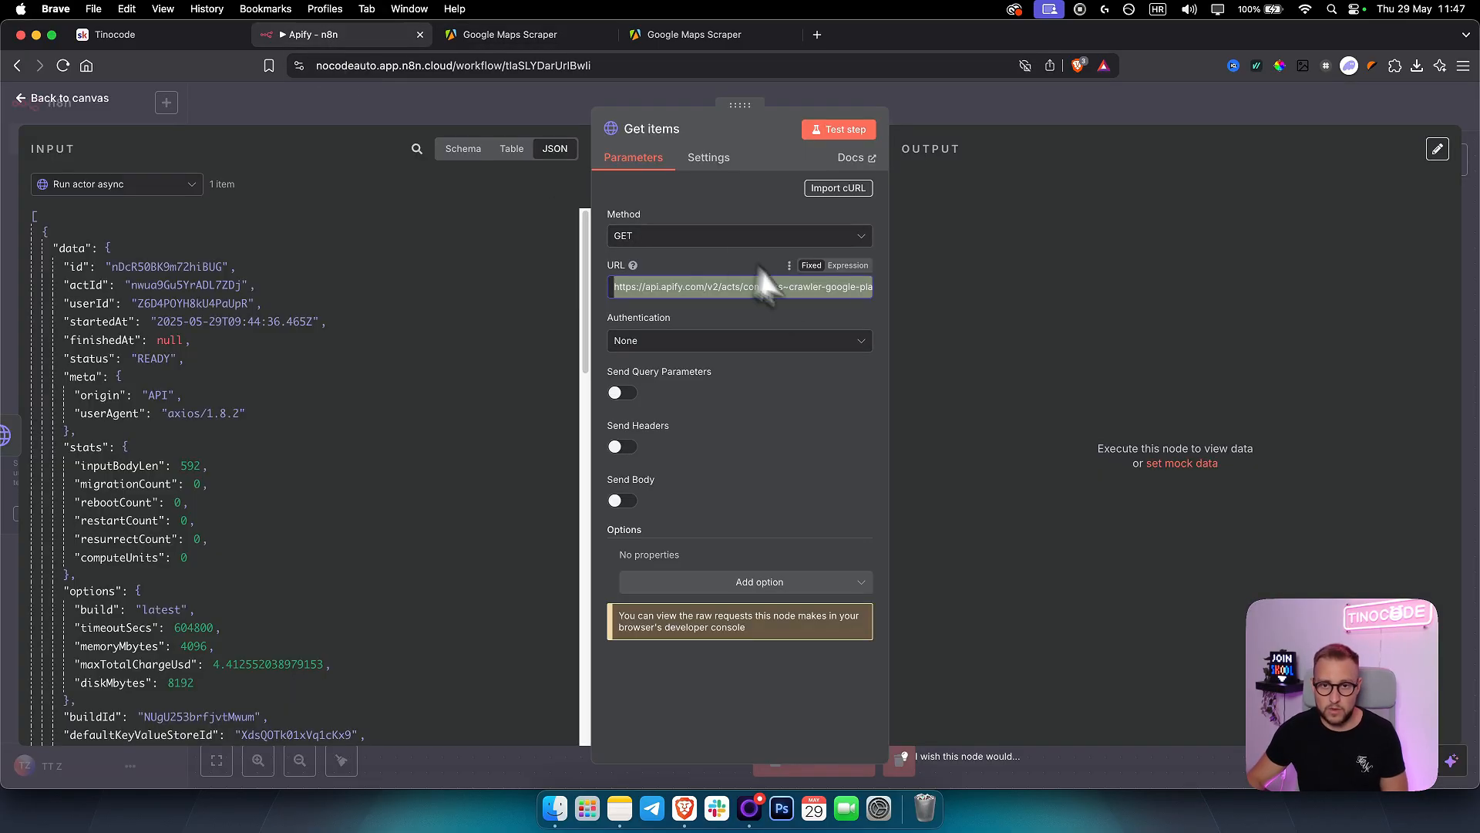
click(1025, 117)
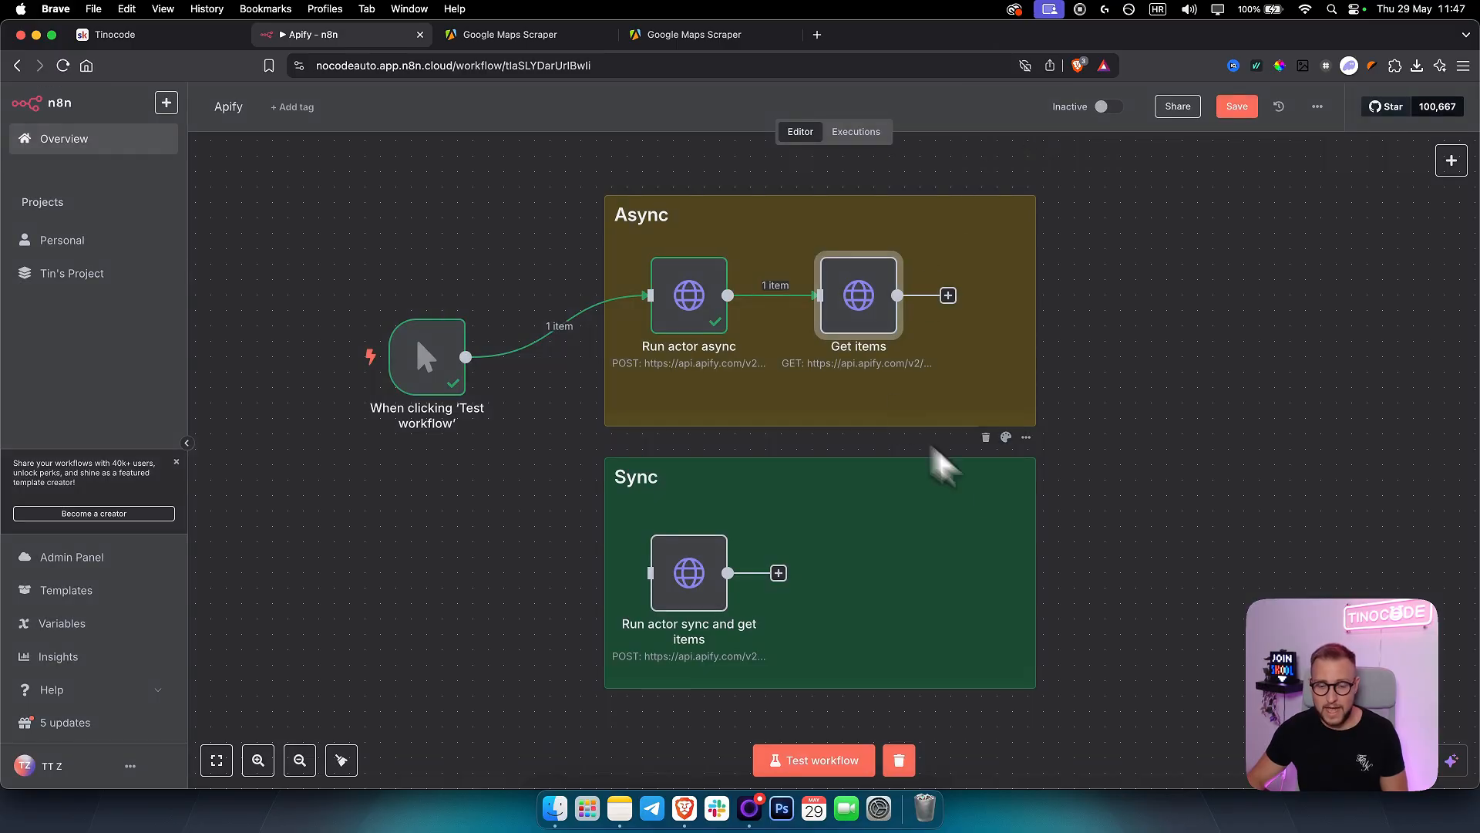
Step: Move the trigger's connection from "Run actor async" to "Run actor sync and get items" and test that synchronous node on its own
click(571, 326)
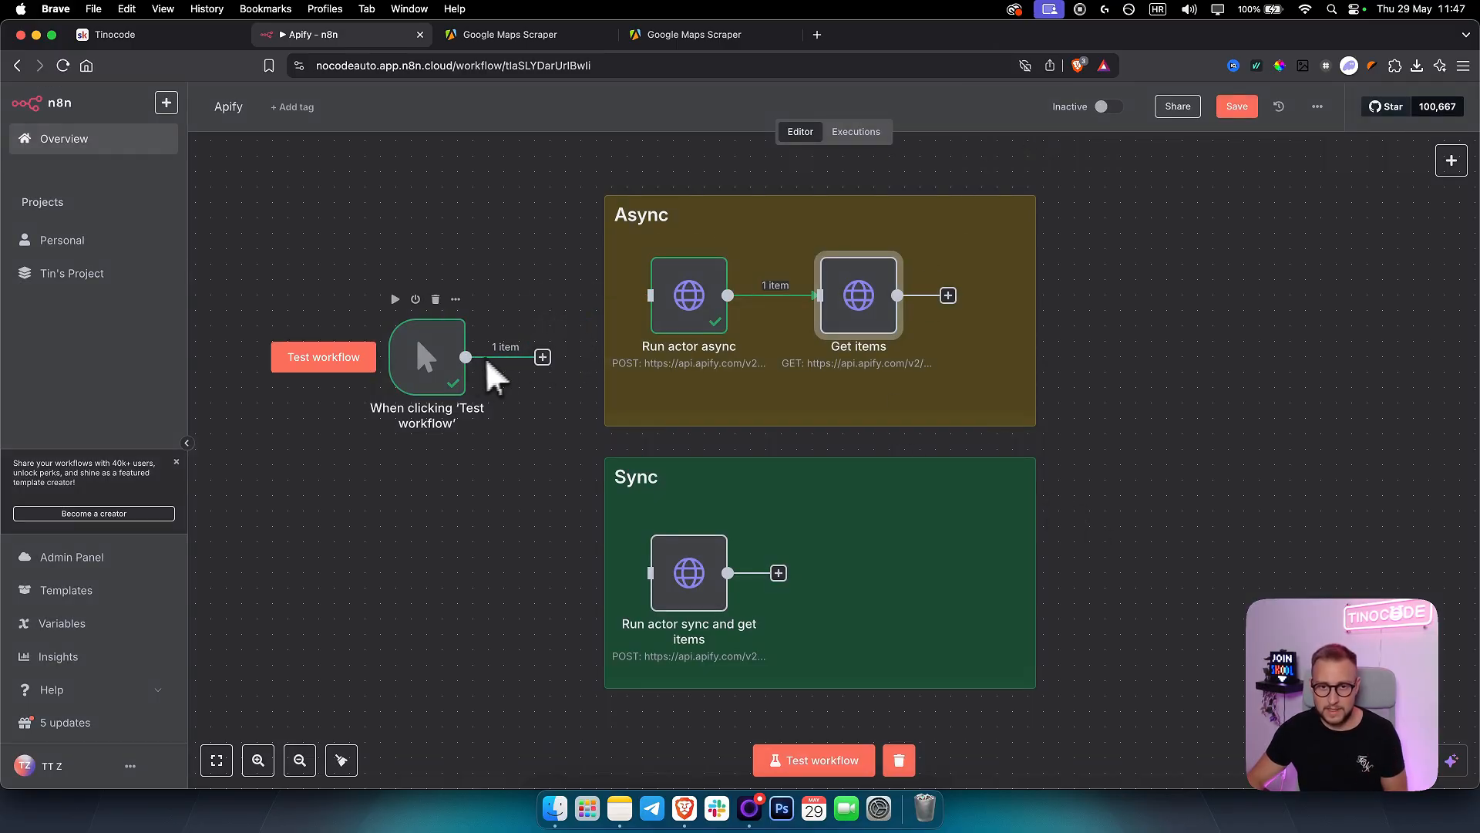
drag(466, 357, 652, 573)
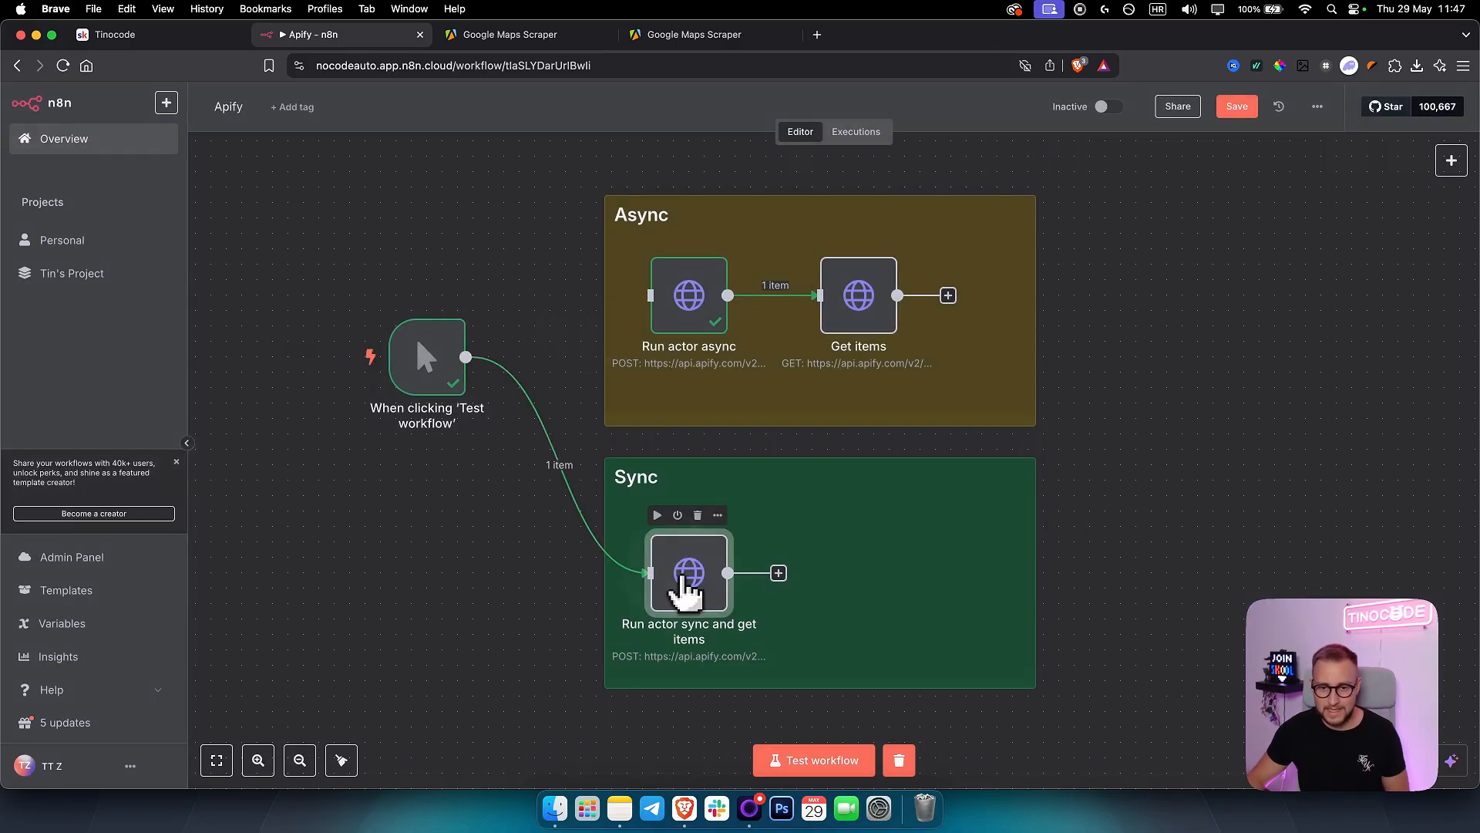
double_click(684, 586)
click(839, 130)
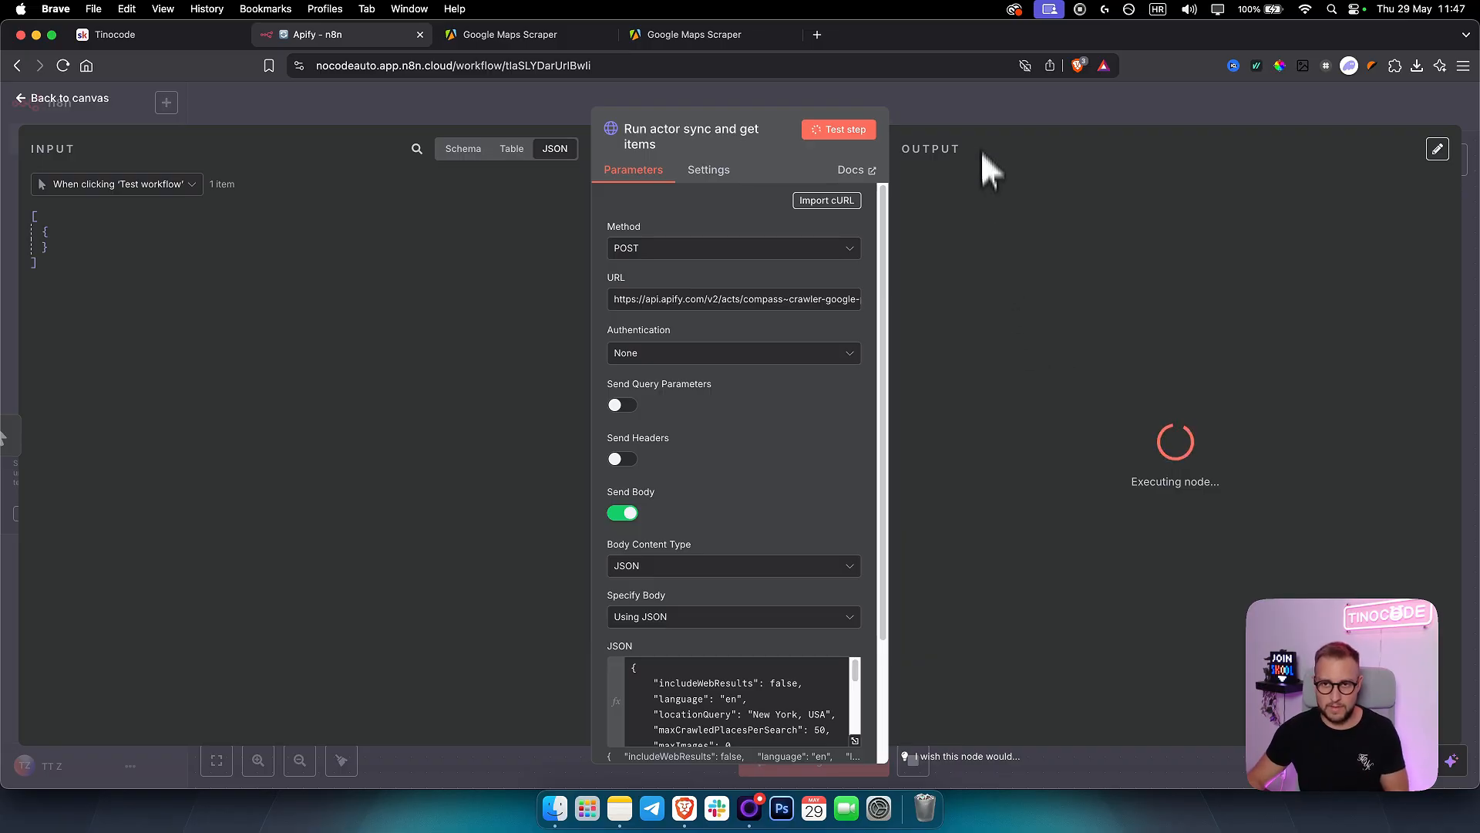
click(979, 103)
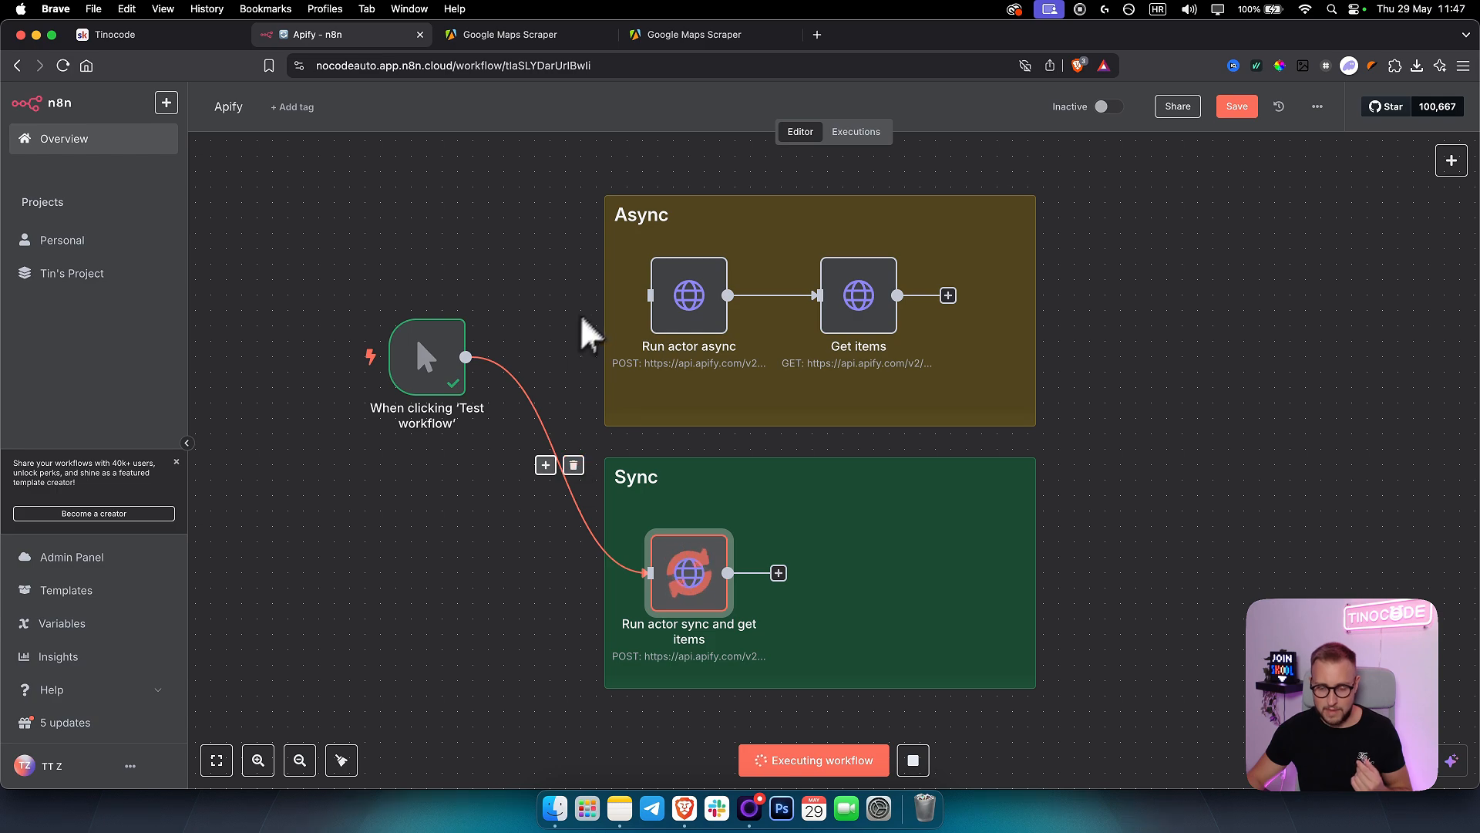
mouse_move(579, 513)
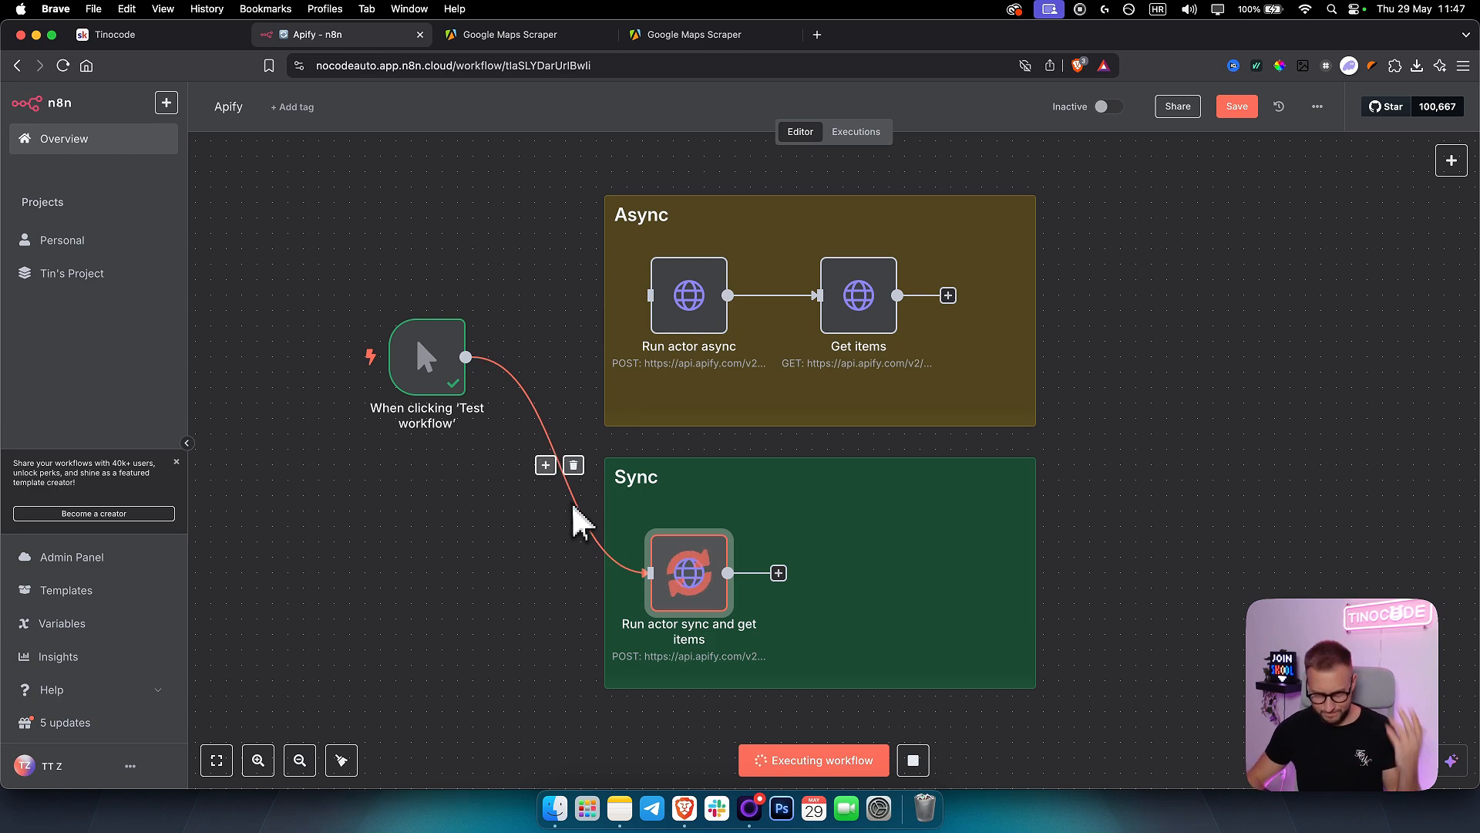
double_click(694, 604)
click(1015, 114)
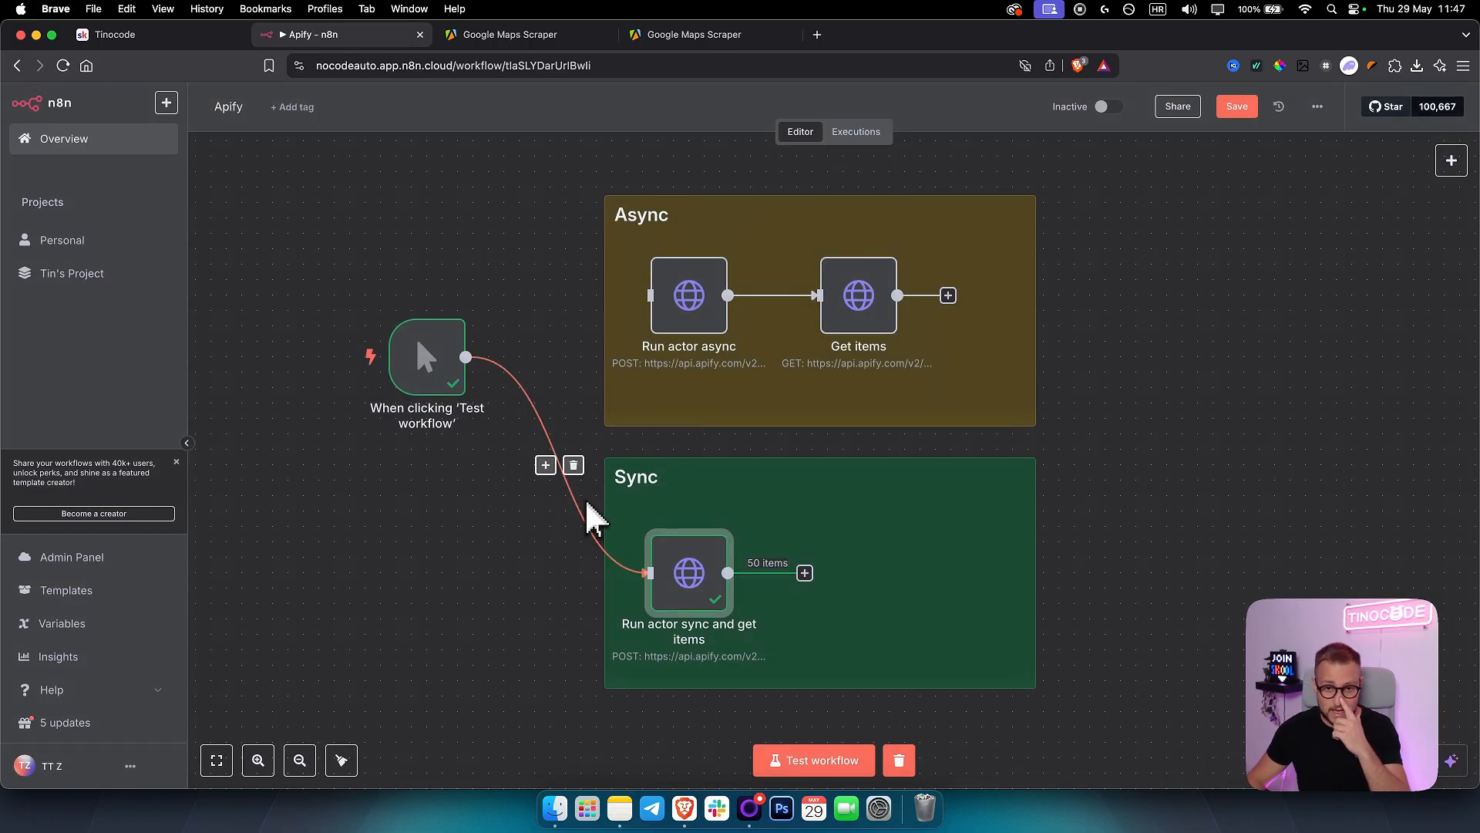
Step: Move the trigger's connection back to "Run actor async" and select the request URL inside that node
click(574, 465)
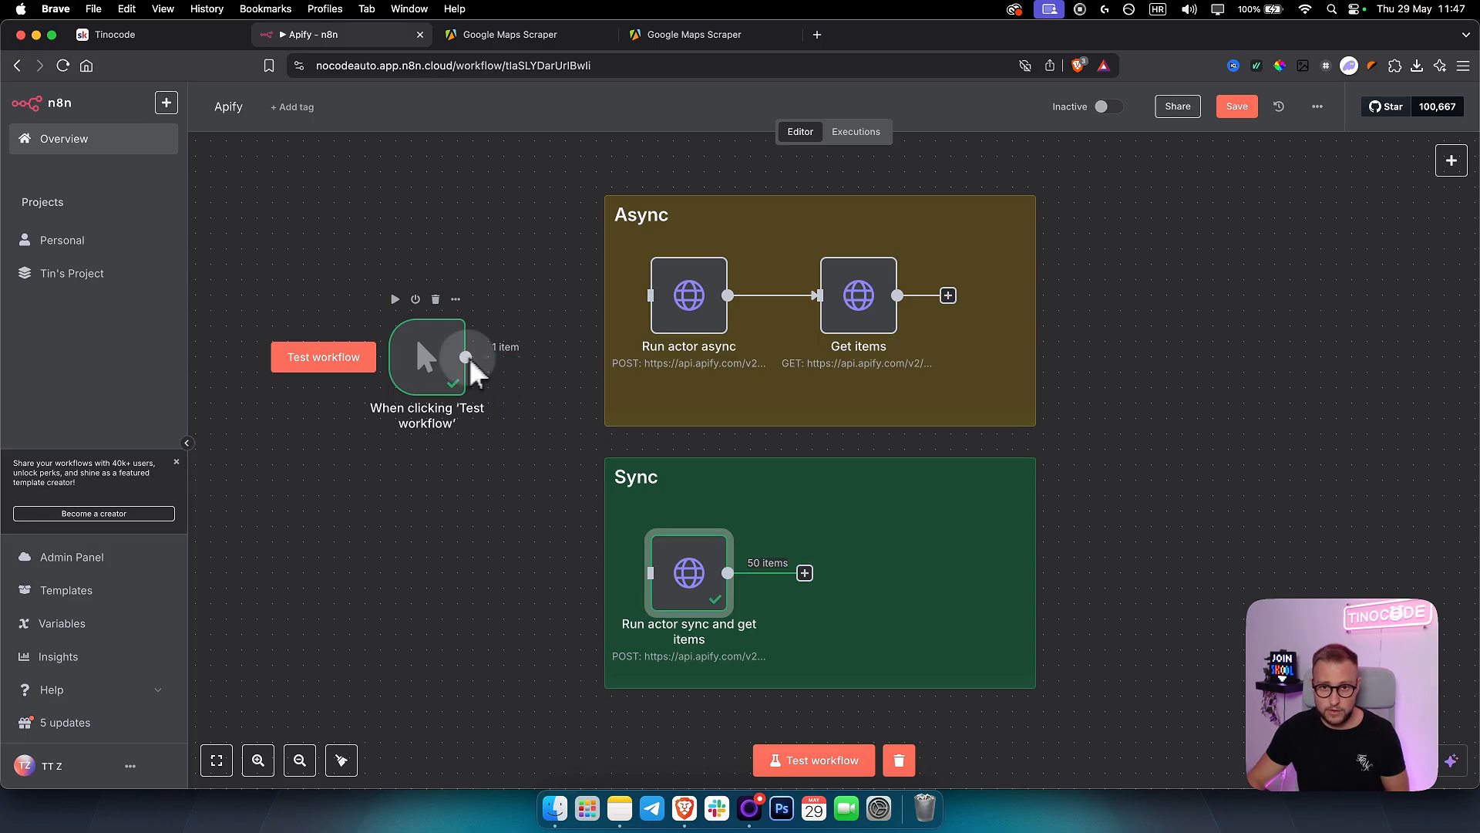
drag(467, 358, 671, 310)
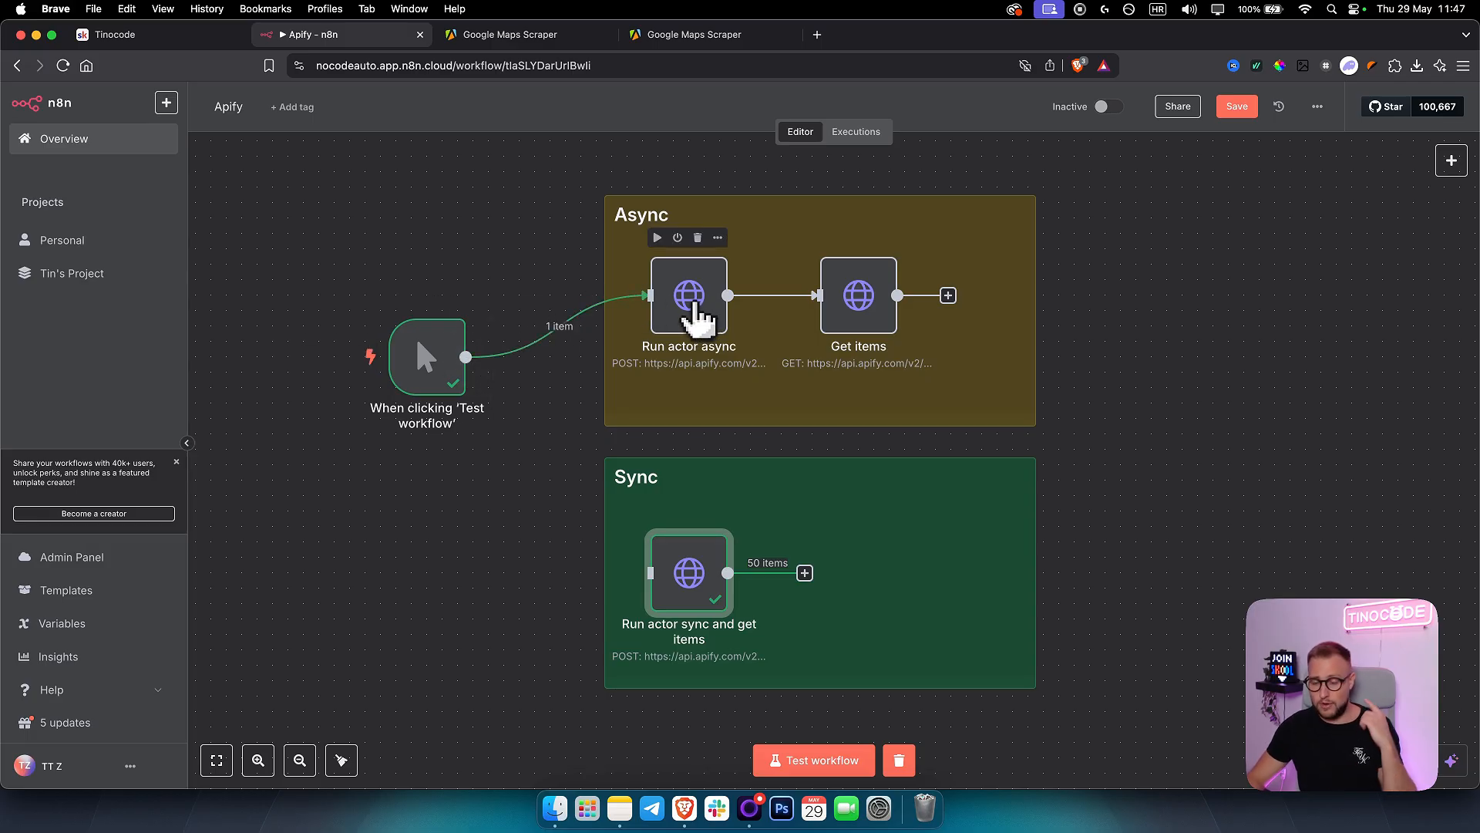
double_click(695, 312)
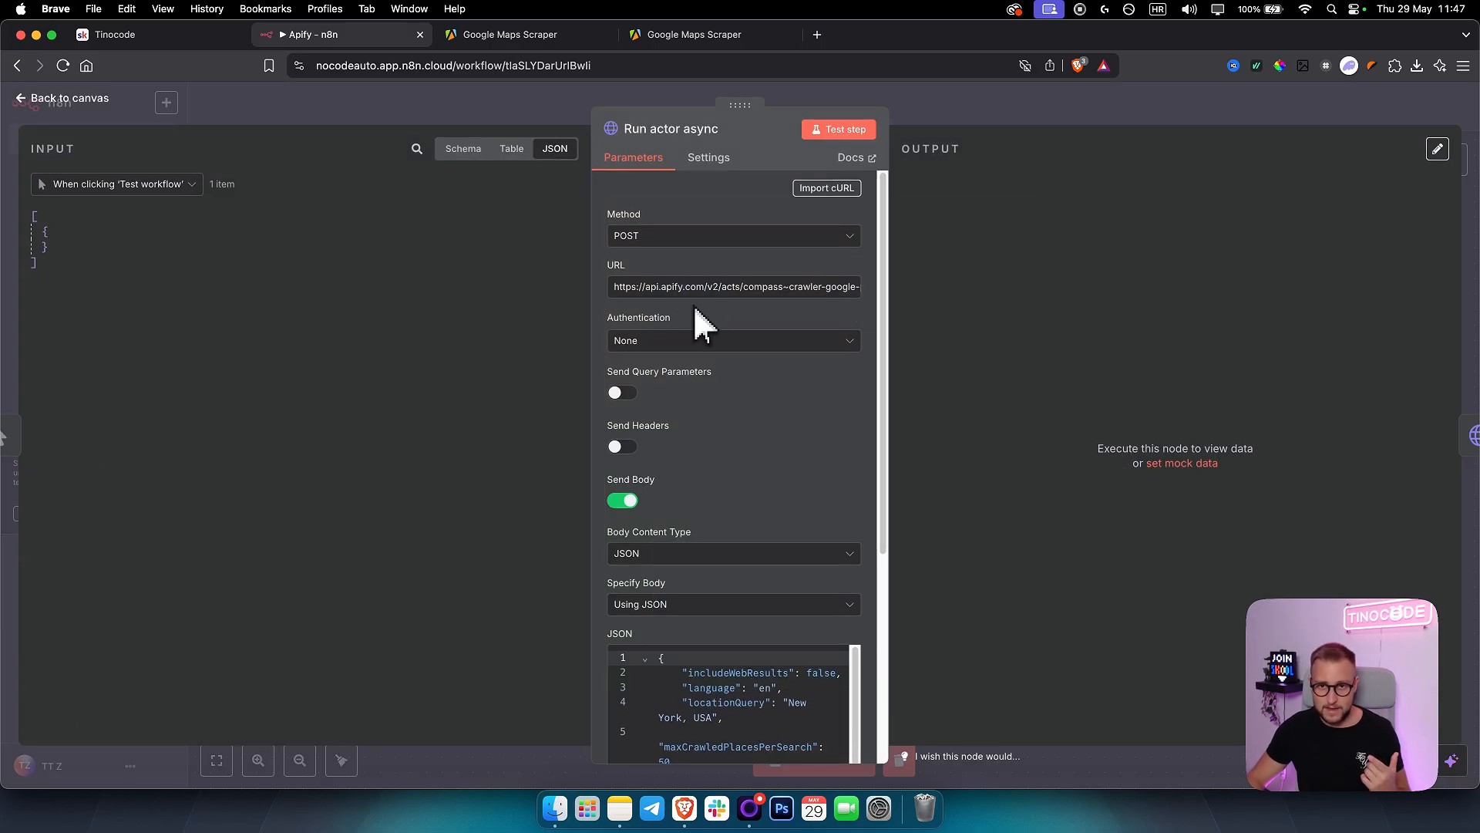
triple_click(768, 285)
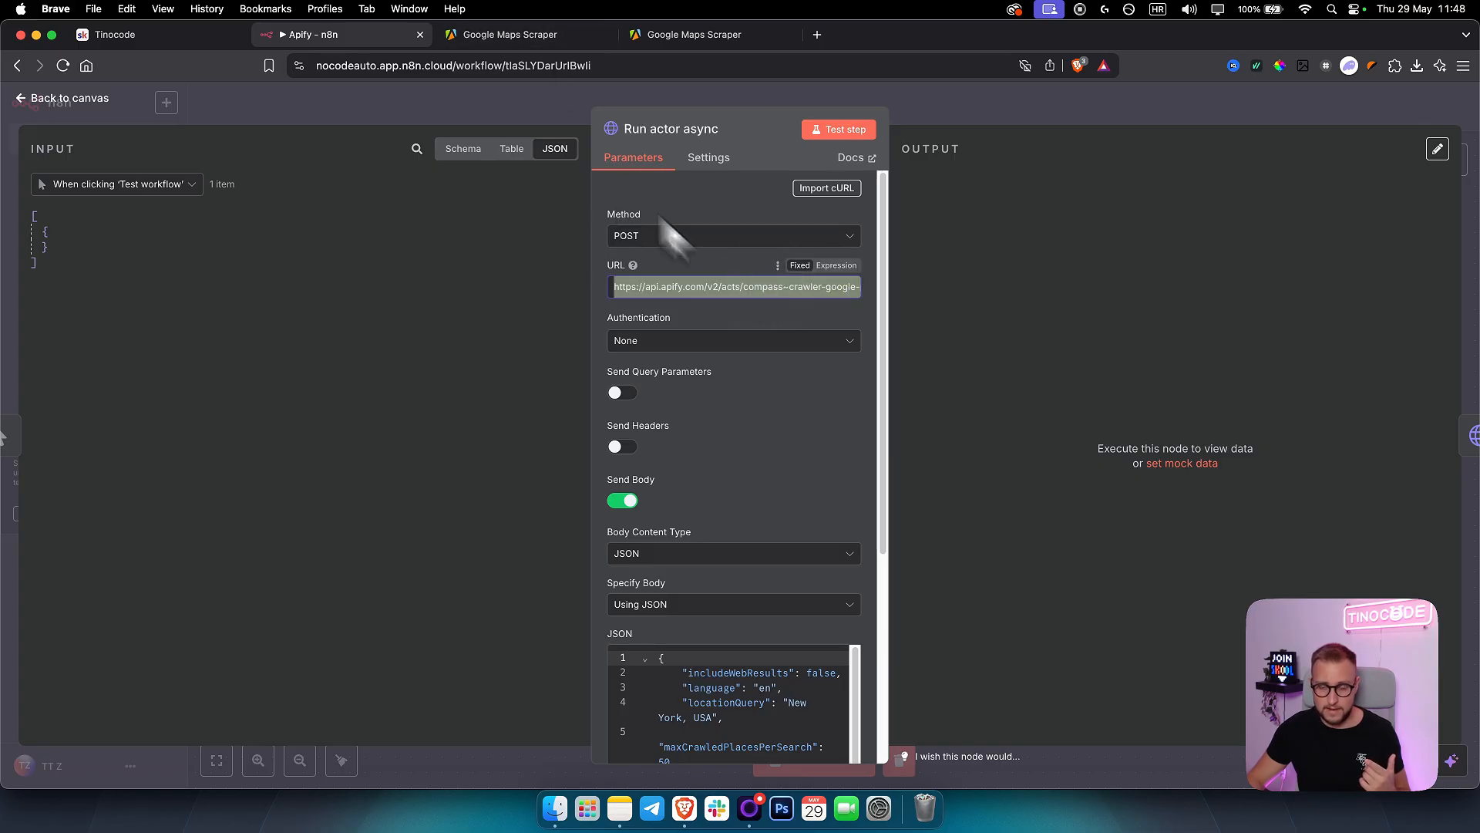
Step: Copy the "Run Actor" endpoint URL from the actor's API endpoints in Apify and return to the n8n workflow canvas
click(539, 39)
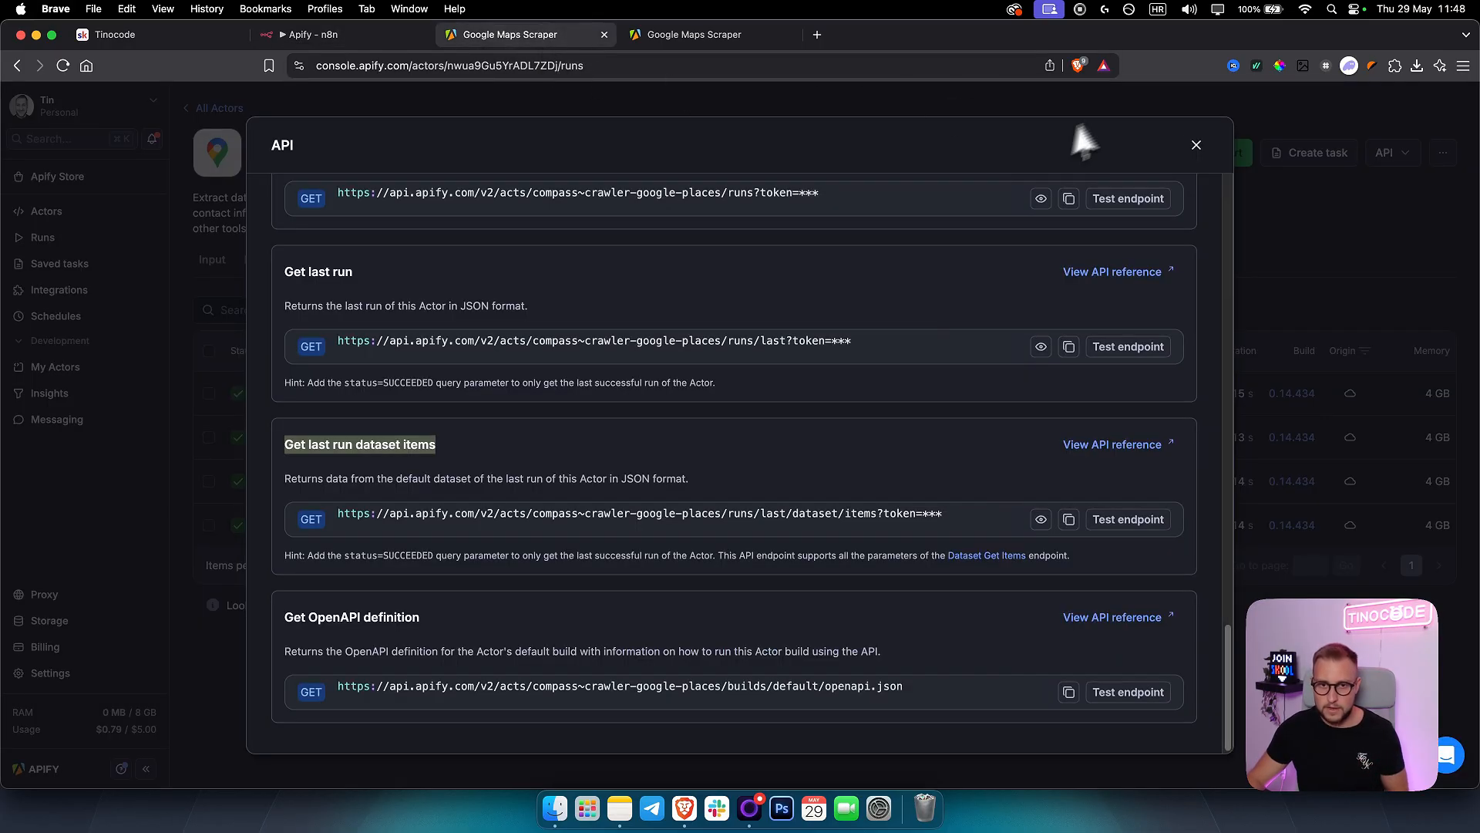
scroll(729, 416, up, 10)
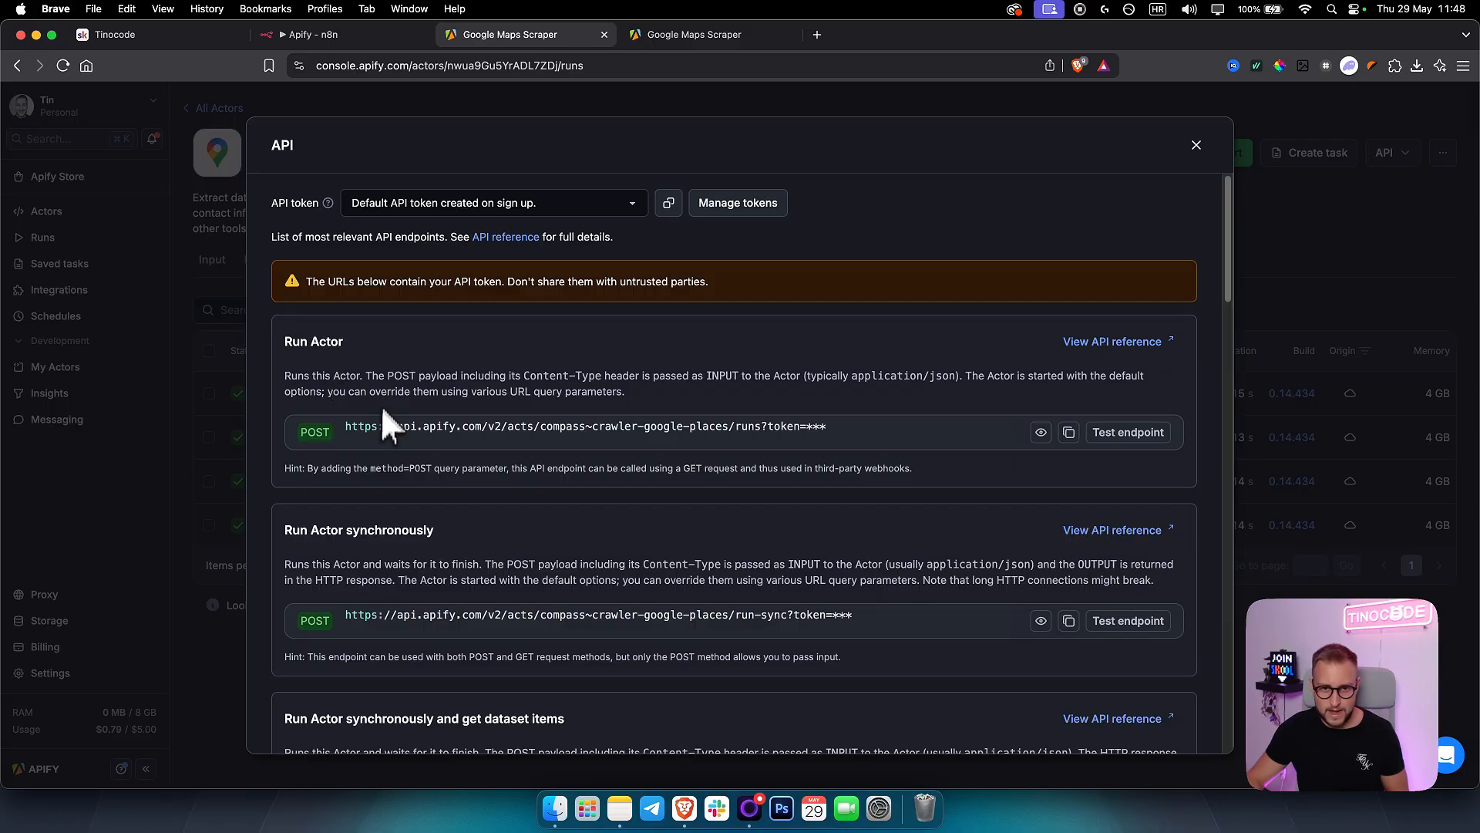
click(1069, 432)
click(349, 34)
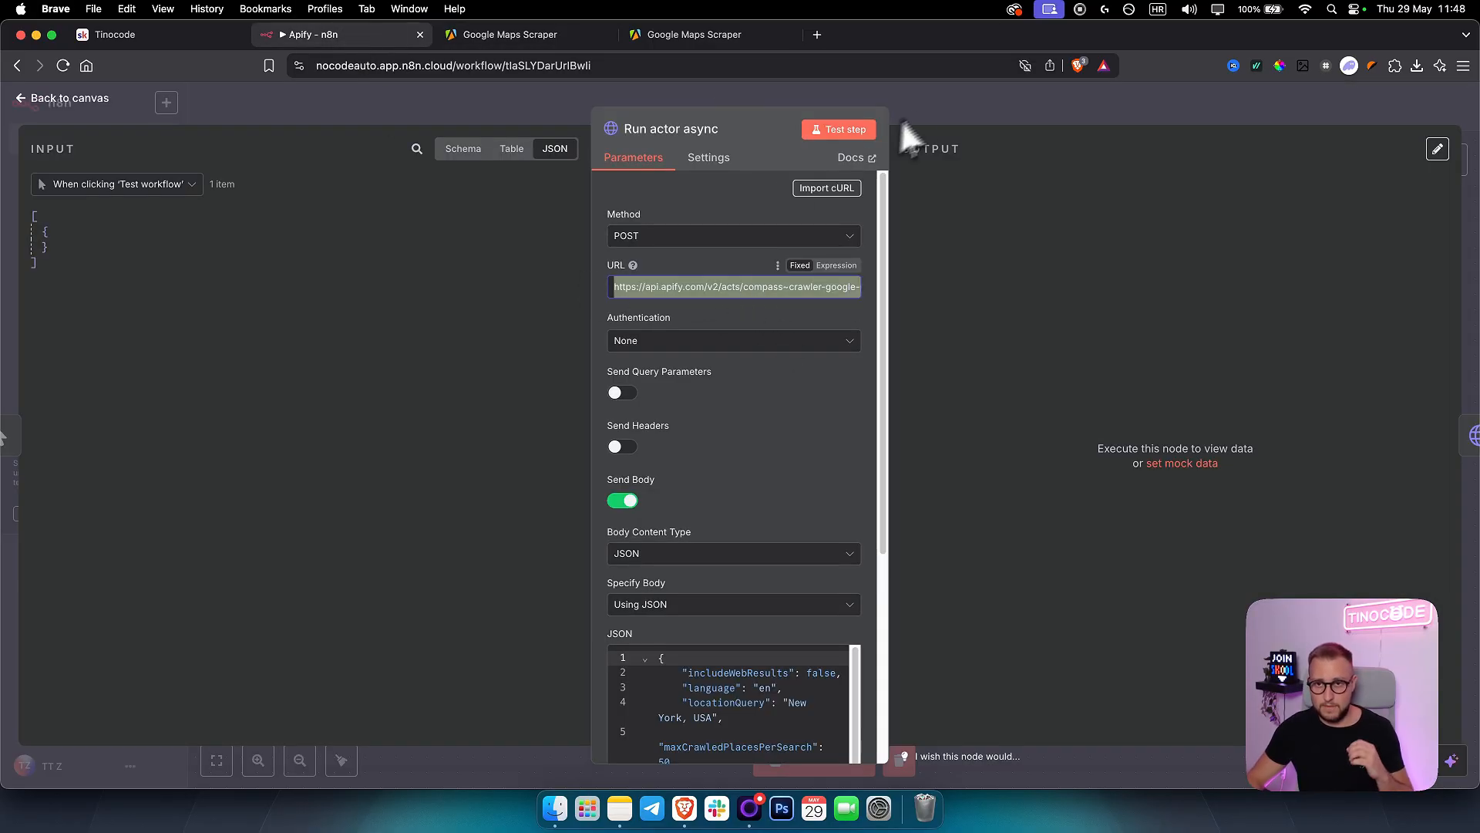
click(941, 119)
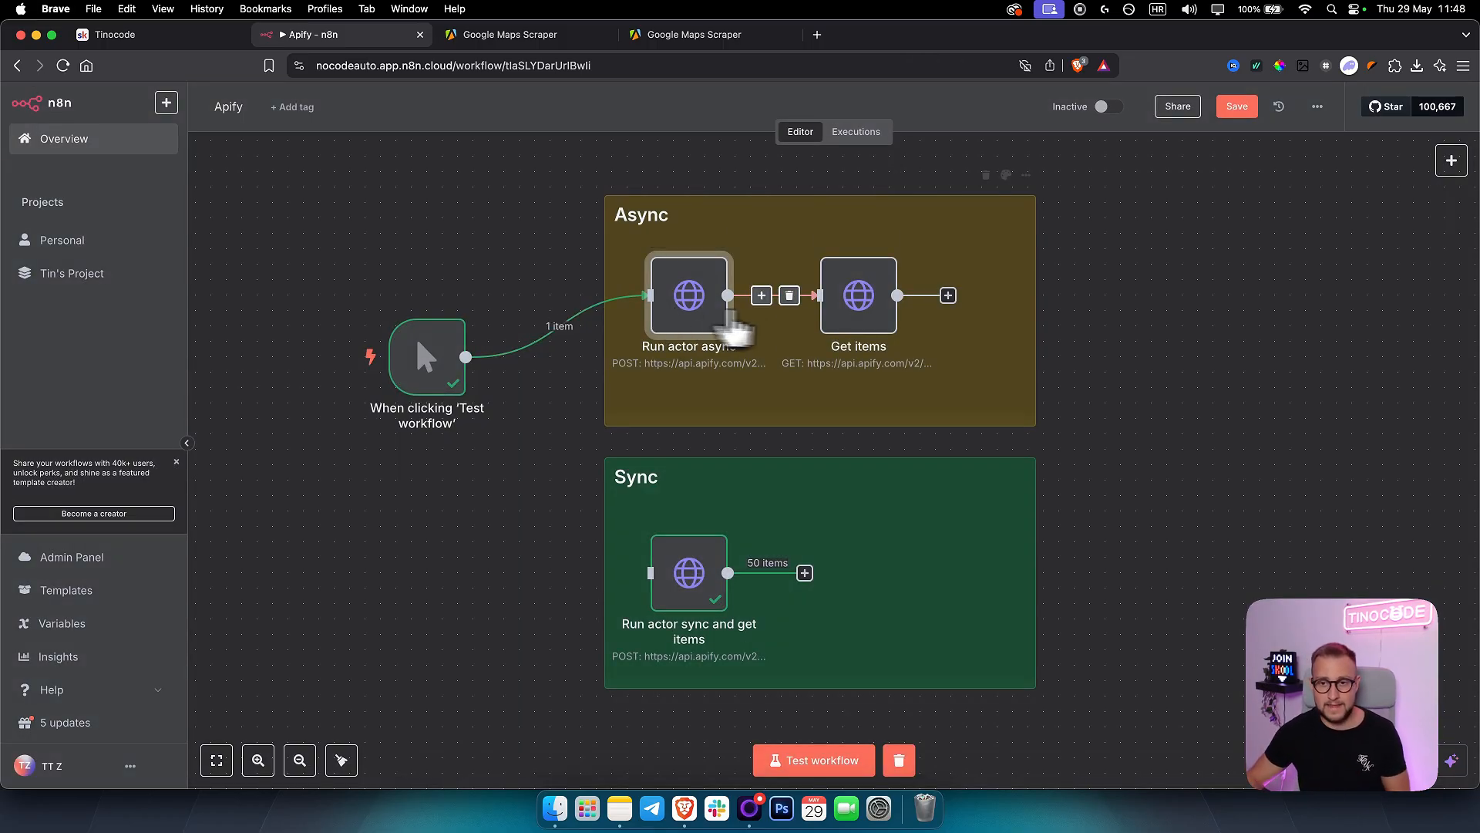
Step: Match the "Get items" node's request URL to Apify's "Get last run dataset items" endpoint, copying the endpoint URL and selecting the node's URL
double_click(863, 299)
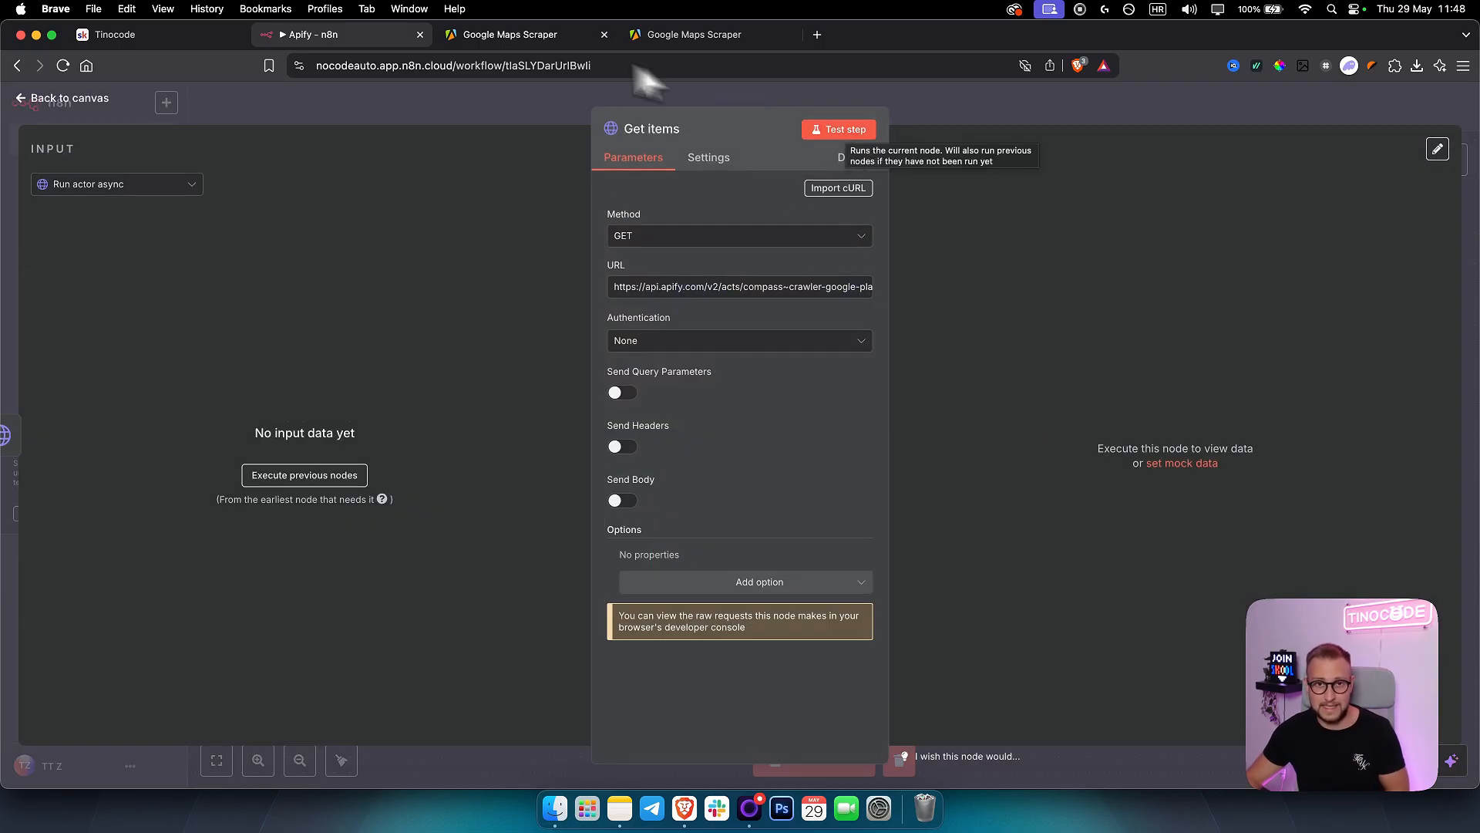
click(529, 34)
scroll(742, 456, down, 1)
scroll(738, 453, down, 20)
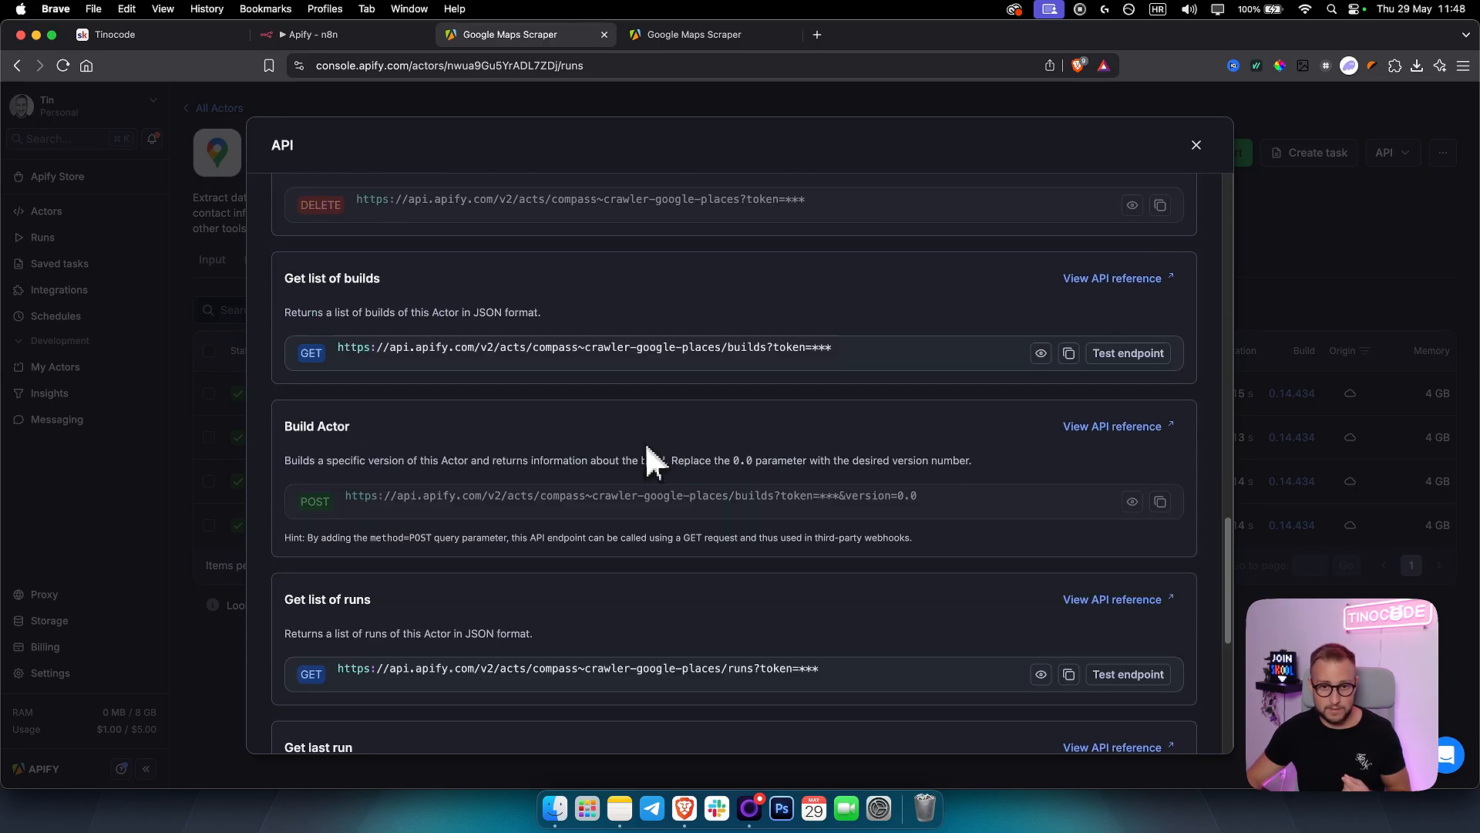
scroll(377, 474, down, 5)
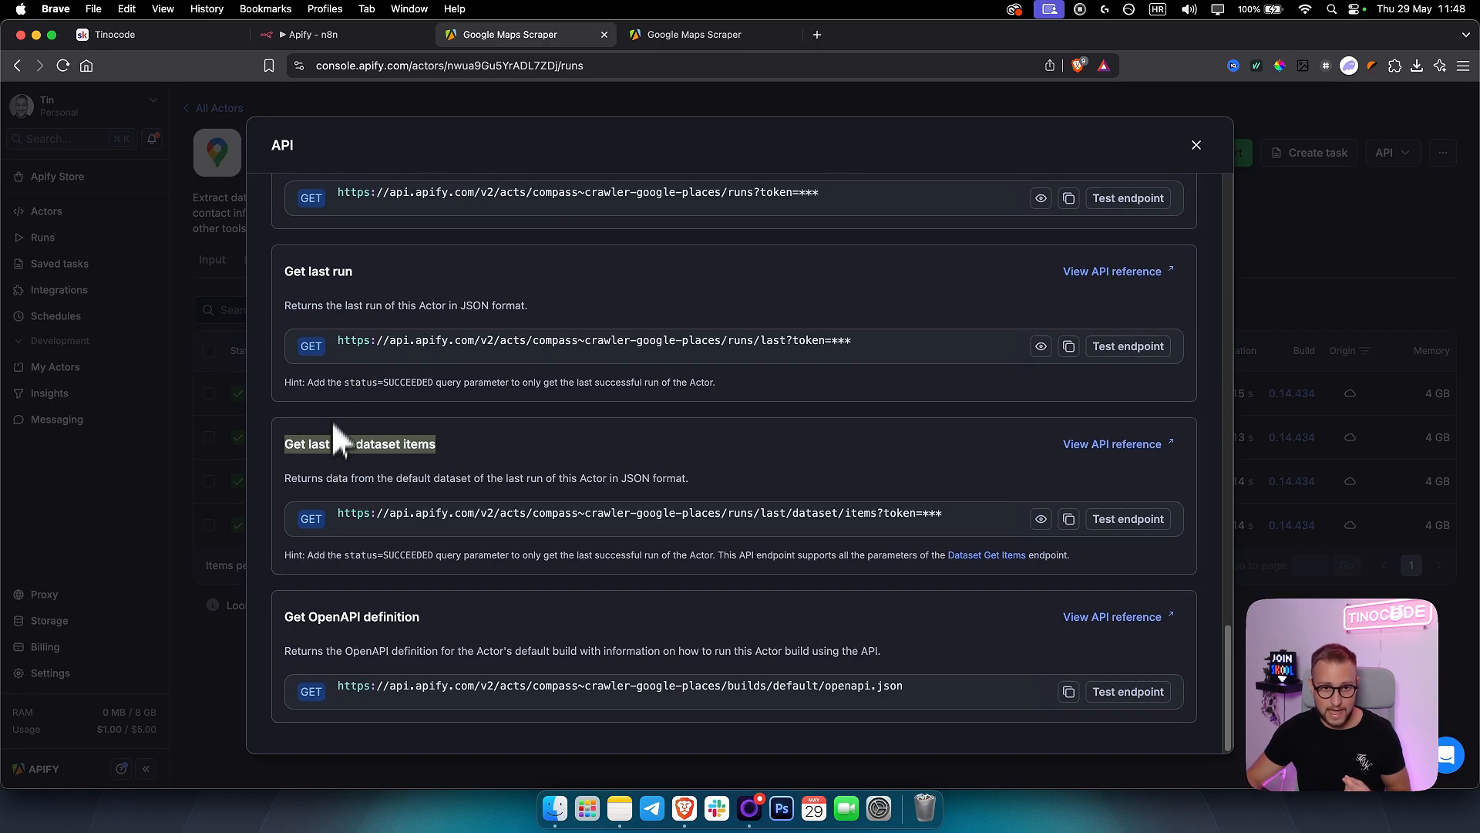
click(1069, 518)
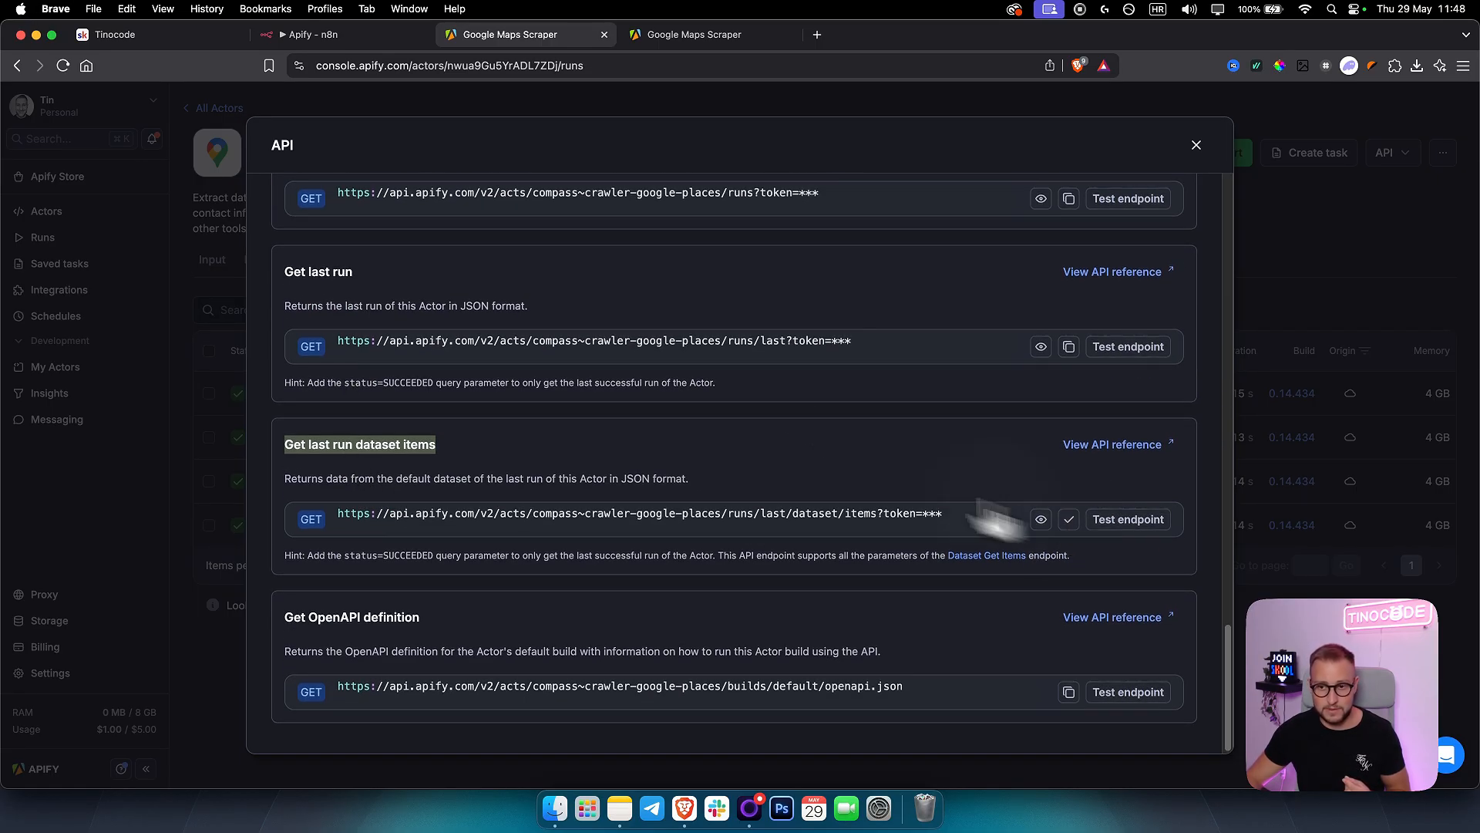
click(353, 40)
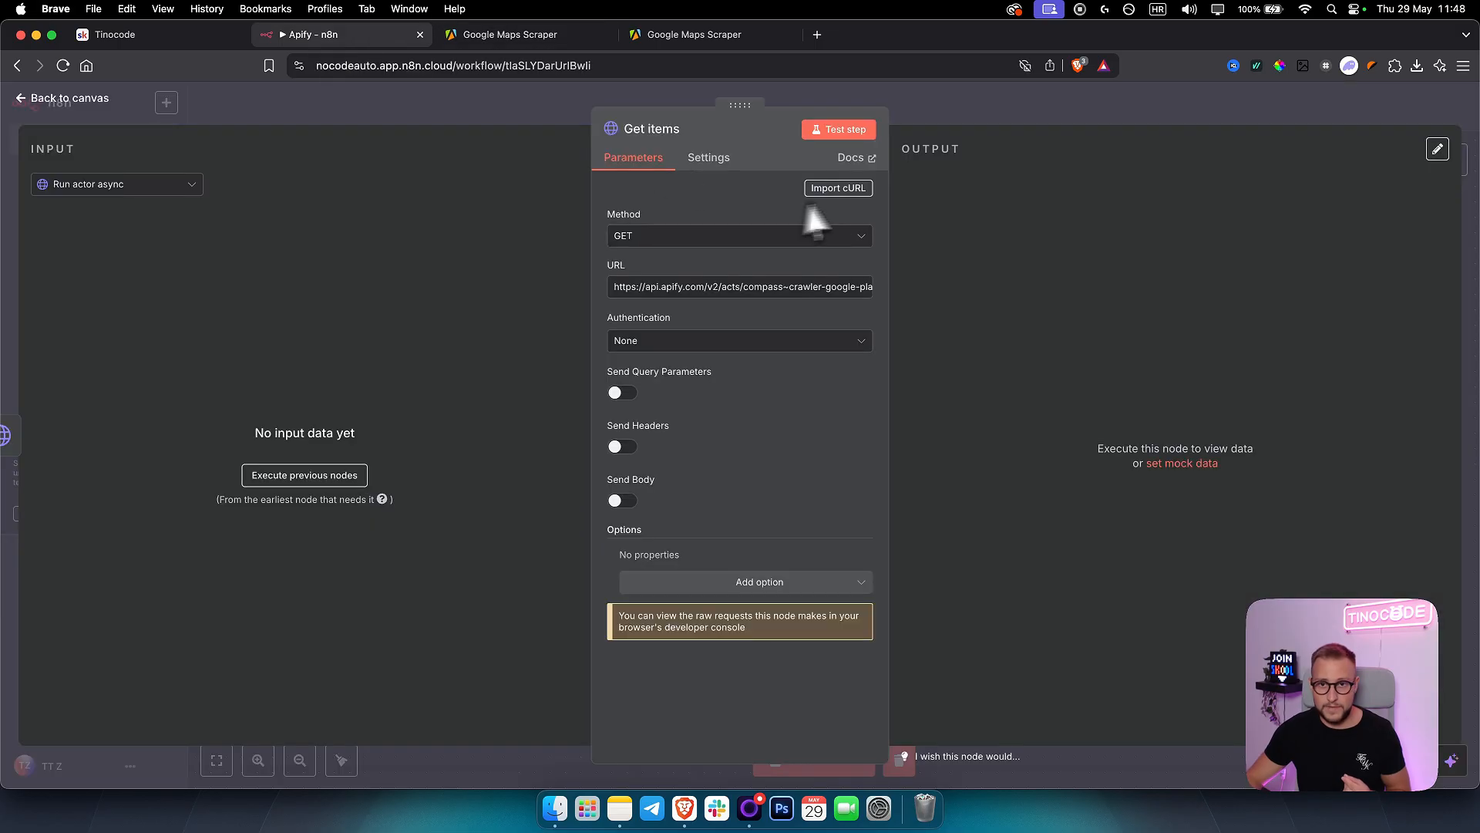
double_click(737, 296)
key(super+a)
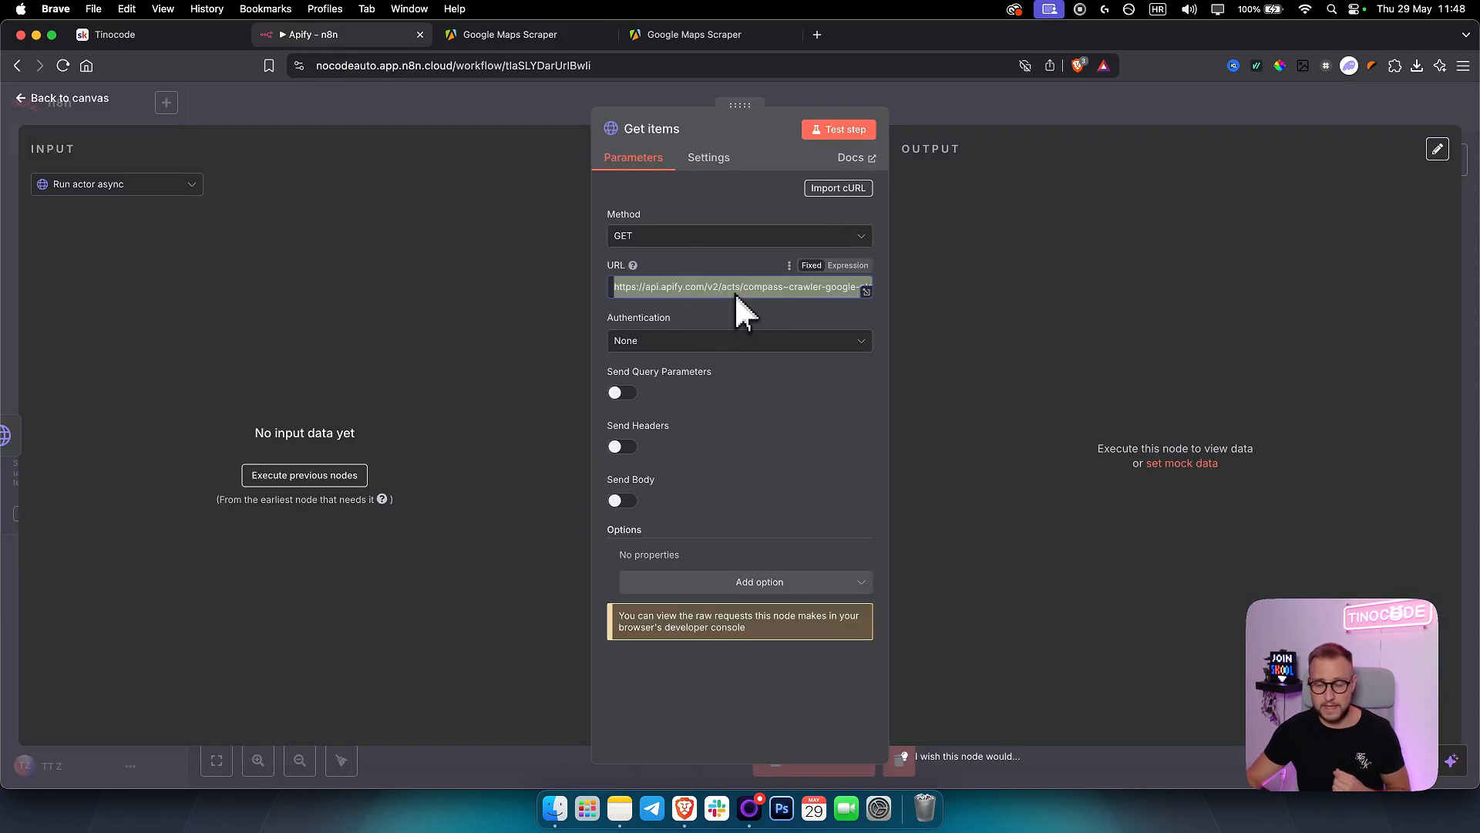
click(973, 113)
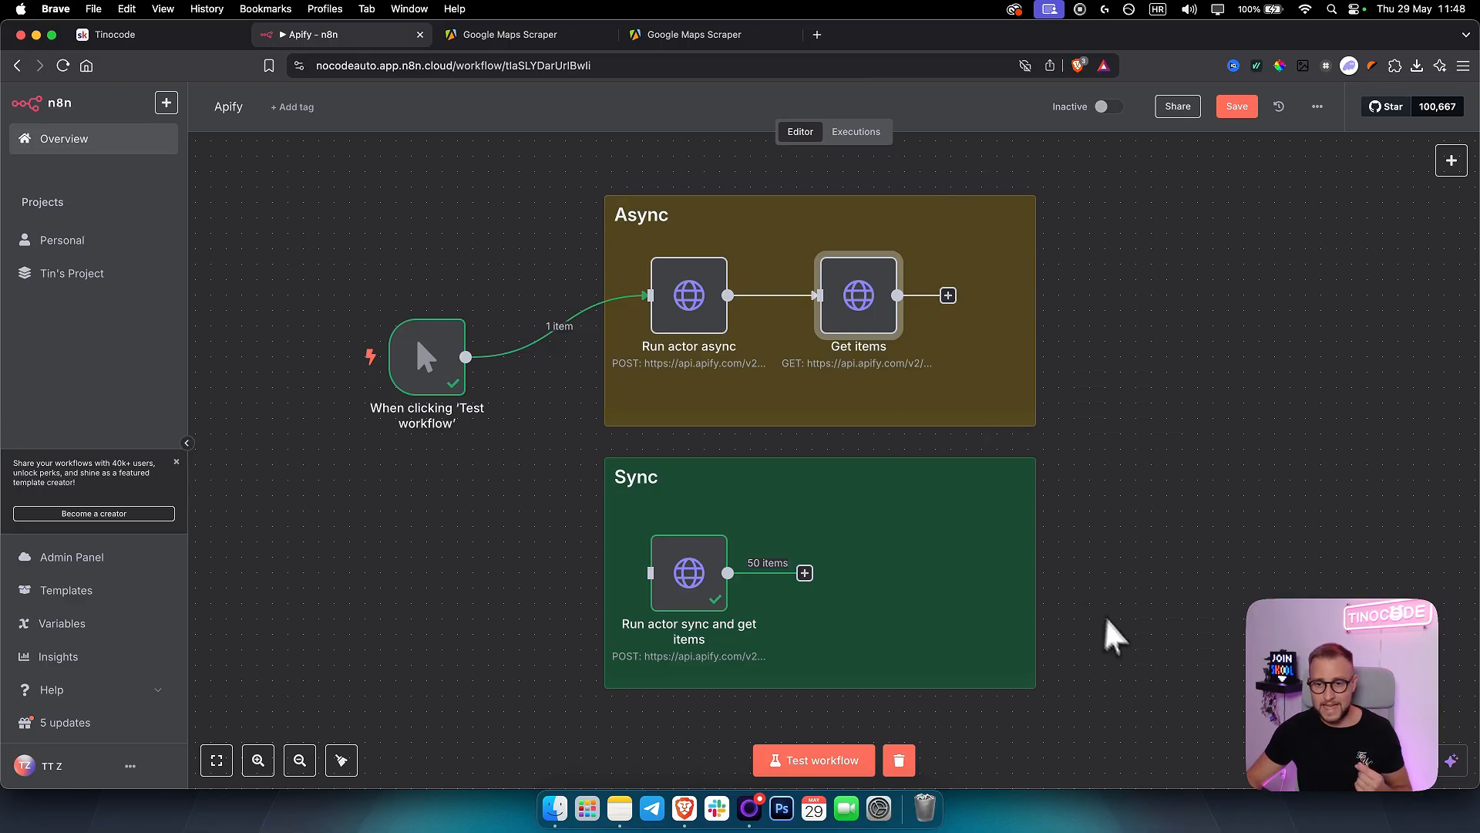
Step: Disconnect the trigger from "Run actor async" and connect it to "Run actor sync and get items" in the Sync group
click(575, 324)
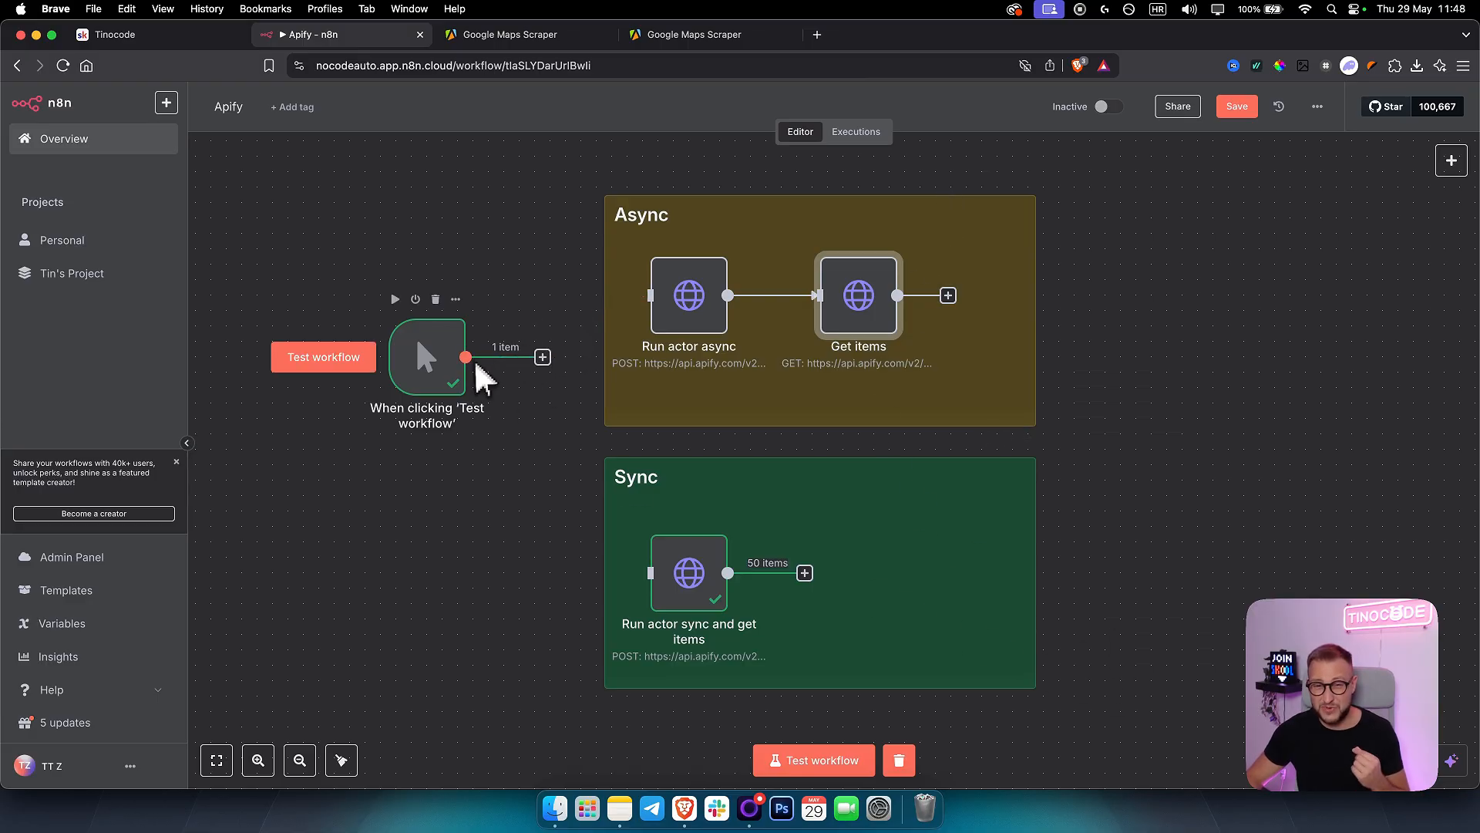
drag(465, 357, 627, 579)
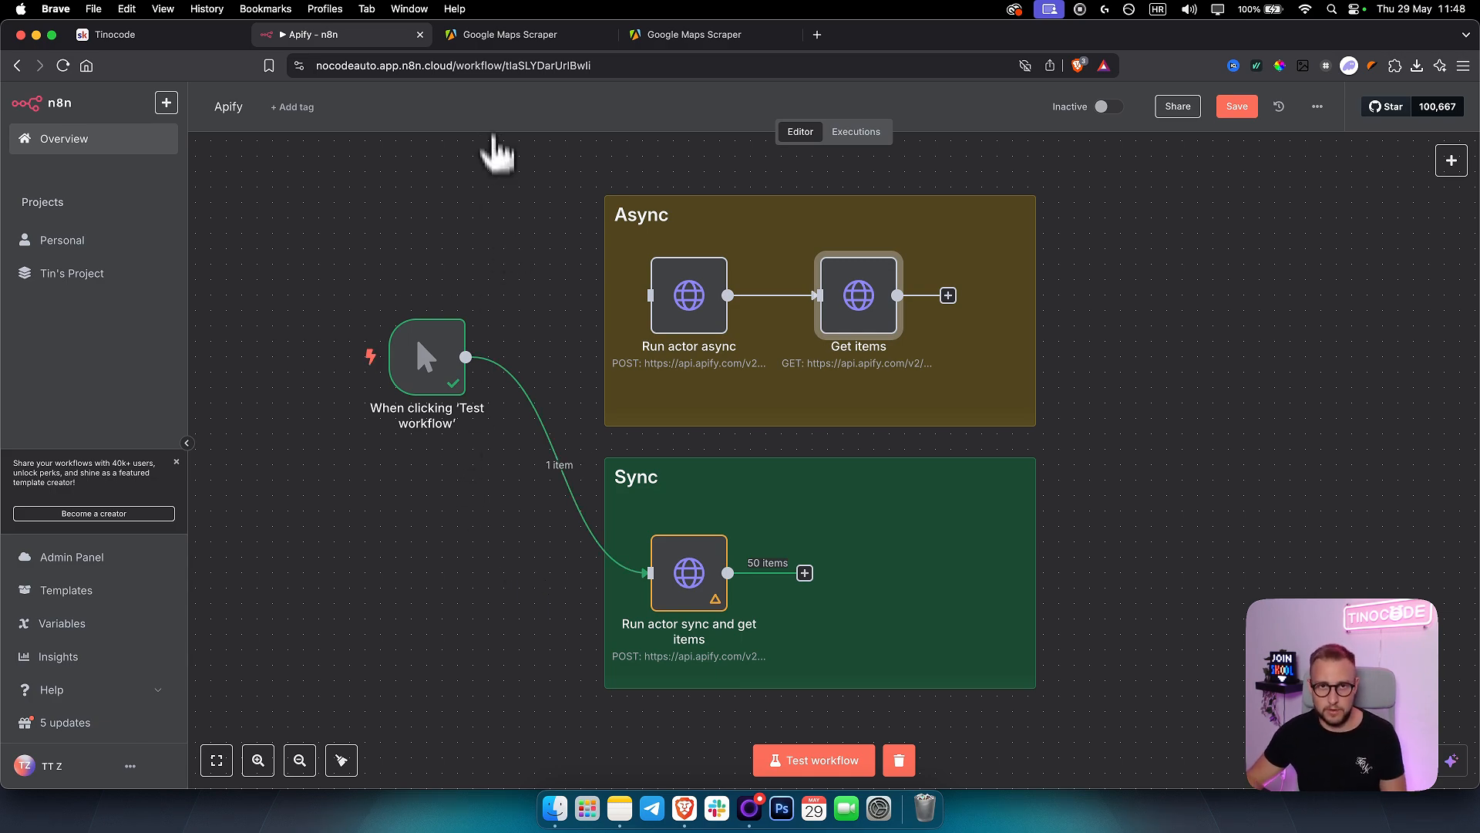
Step: Close the API endpoints in Apify and review the Google Maps Scraper's manual input form, including search terms, location and number of places
click(511, 35)
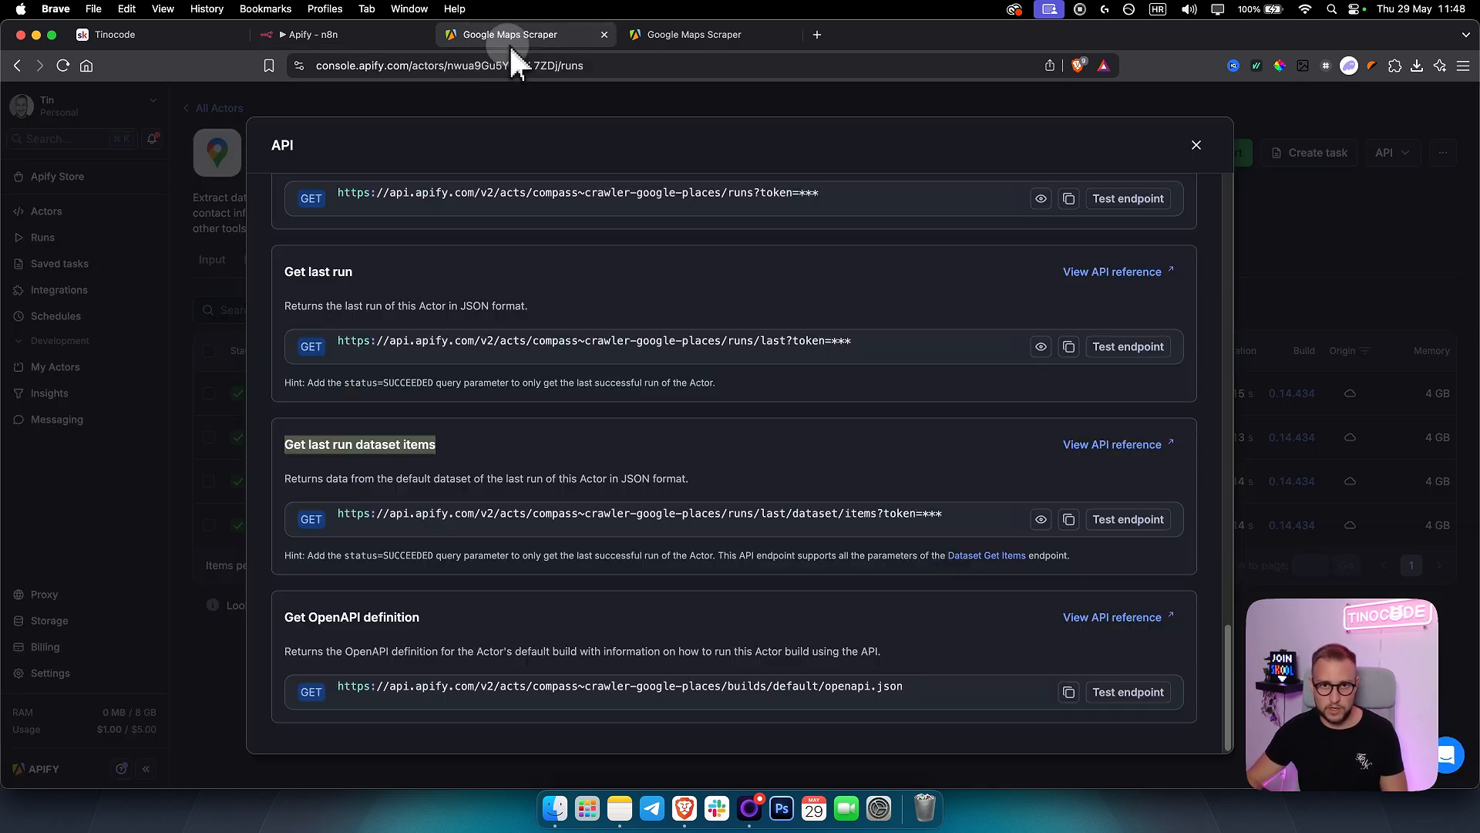
click(1196, 146)
click(212, 270)
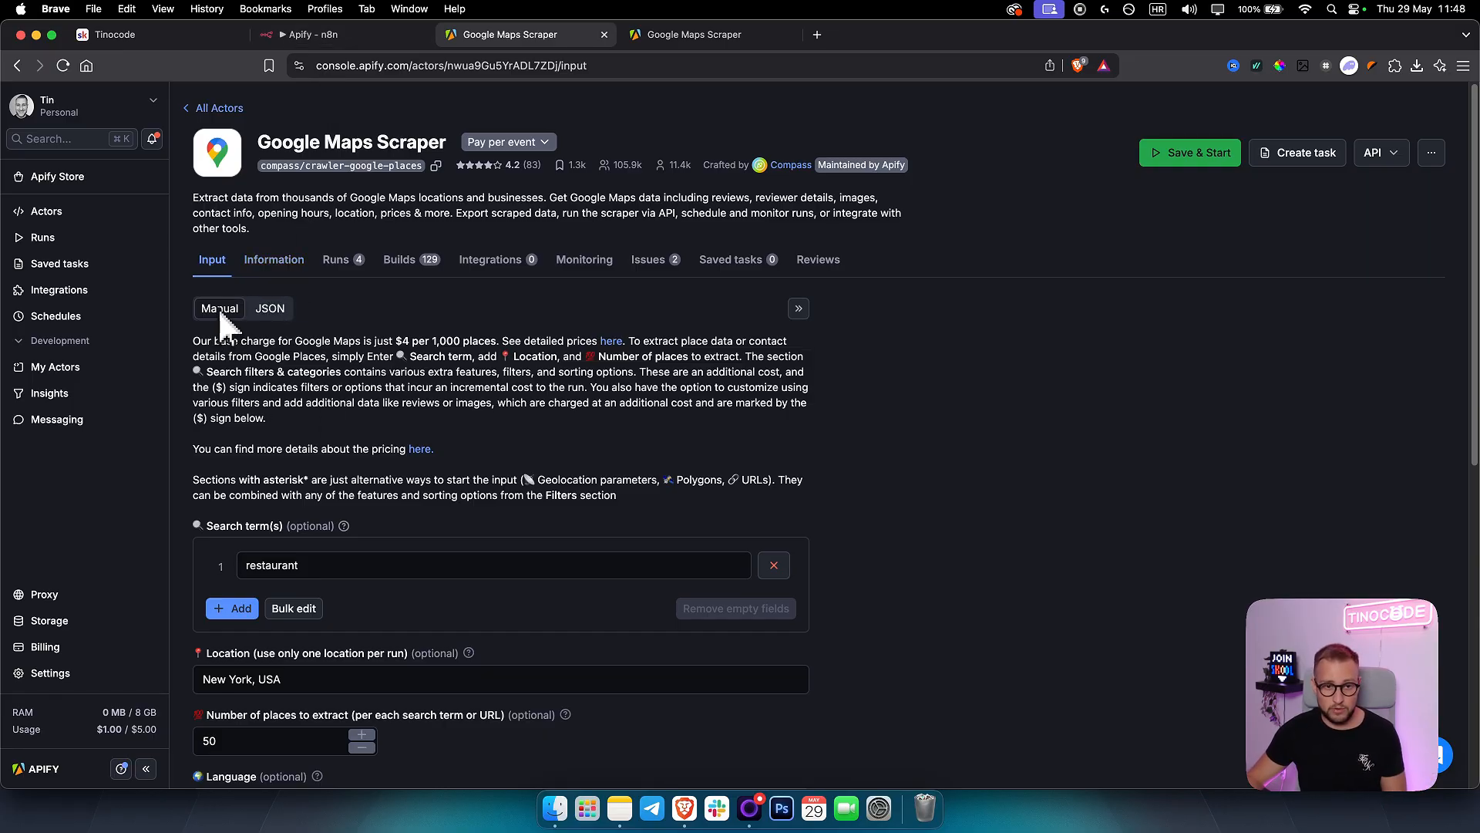
scroll(362, 447, down, 3)
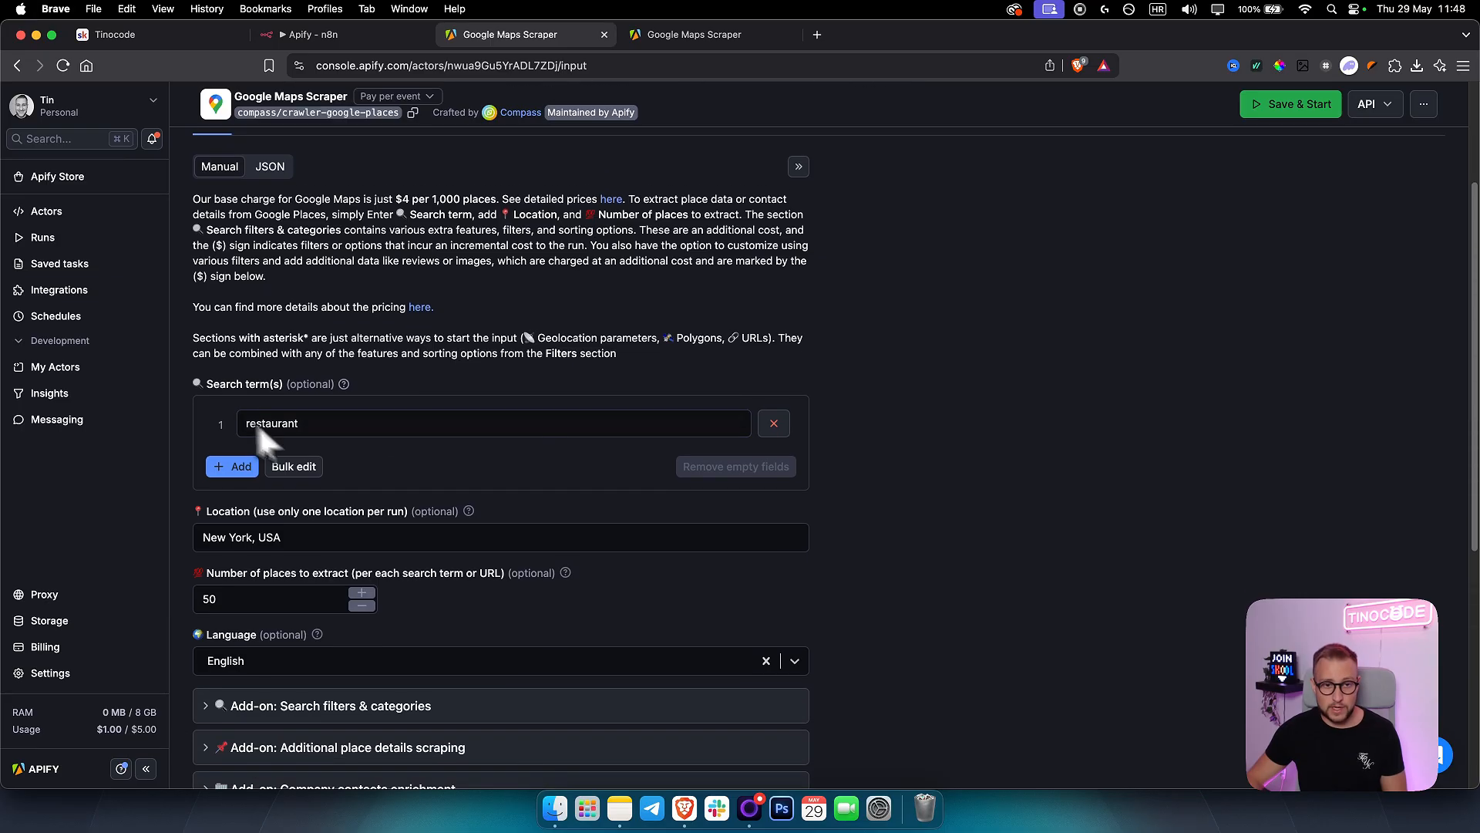
Step: Review the Google Maps Scraper's search term, location, number of places, language and the search filters and categories add-on
click(318, 428)
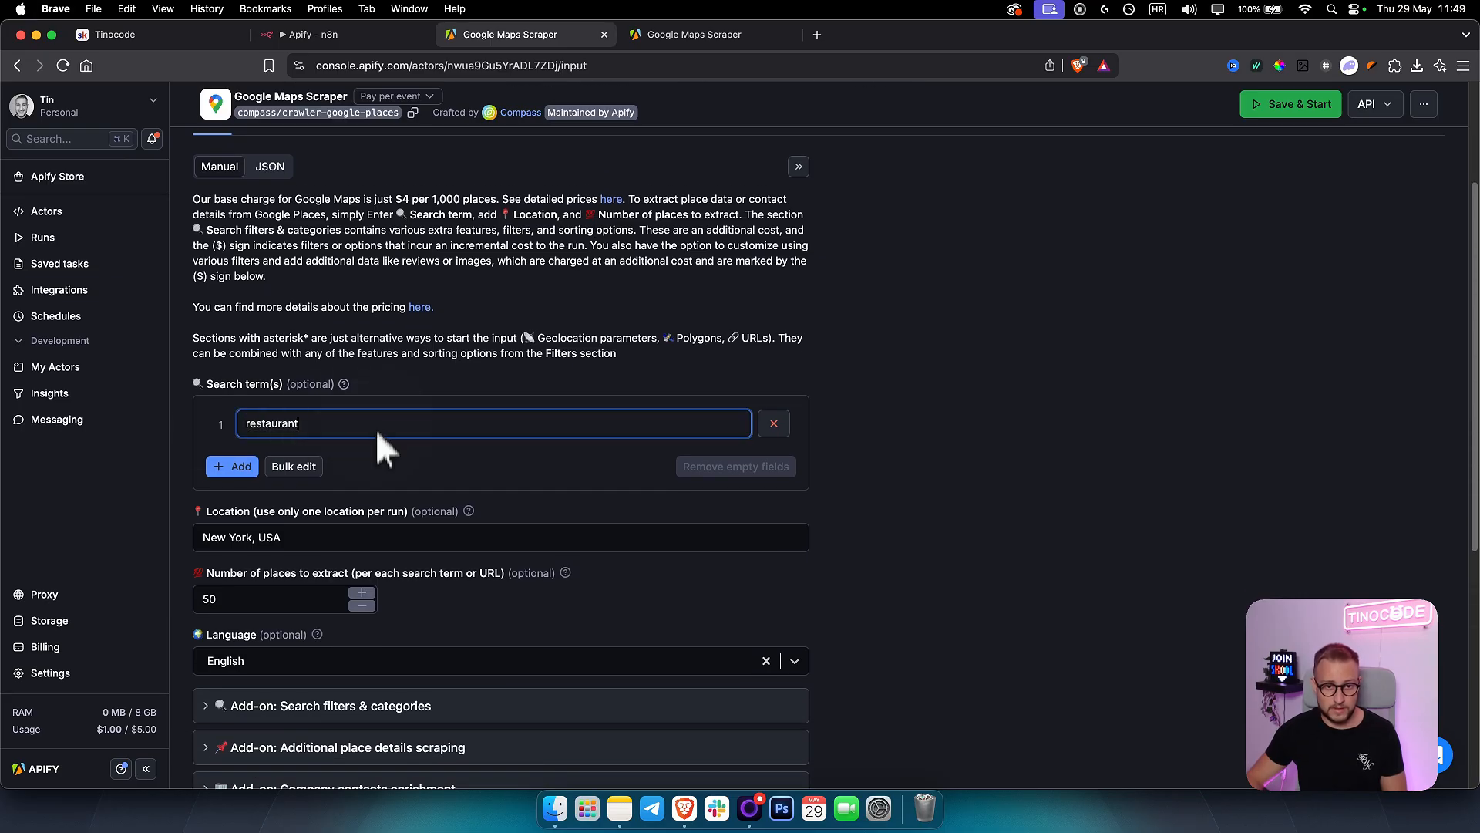
scroll(377, 463, down, 3)
drag(305, 404, 198, 420)
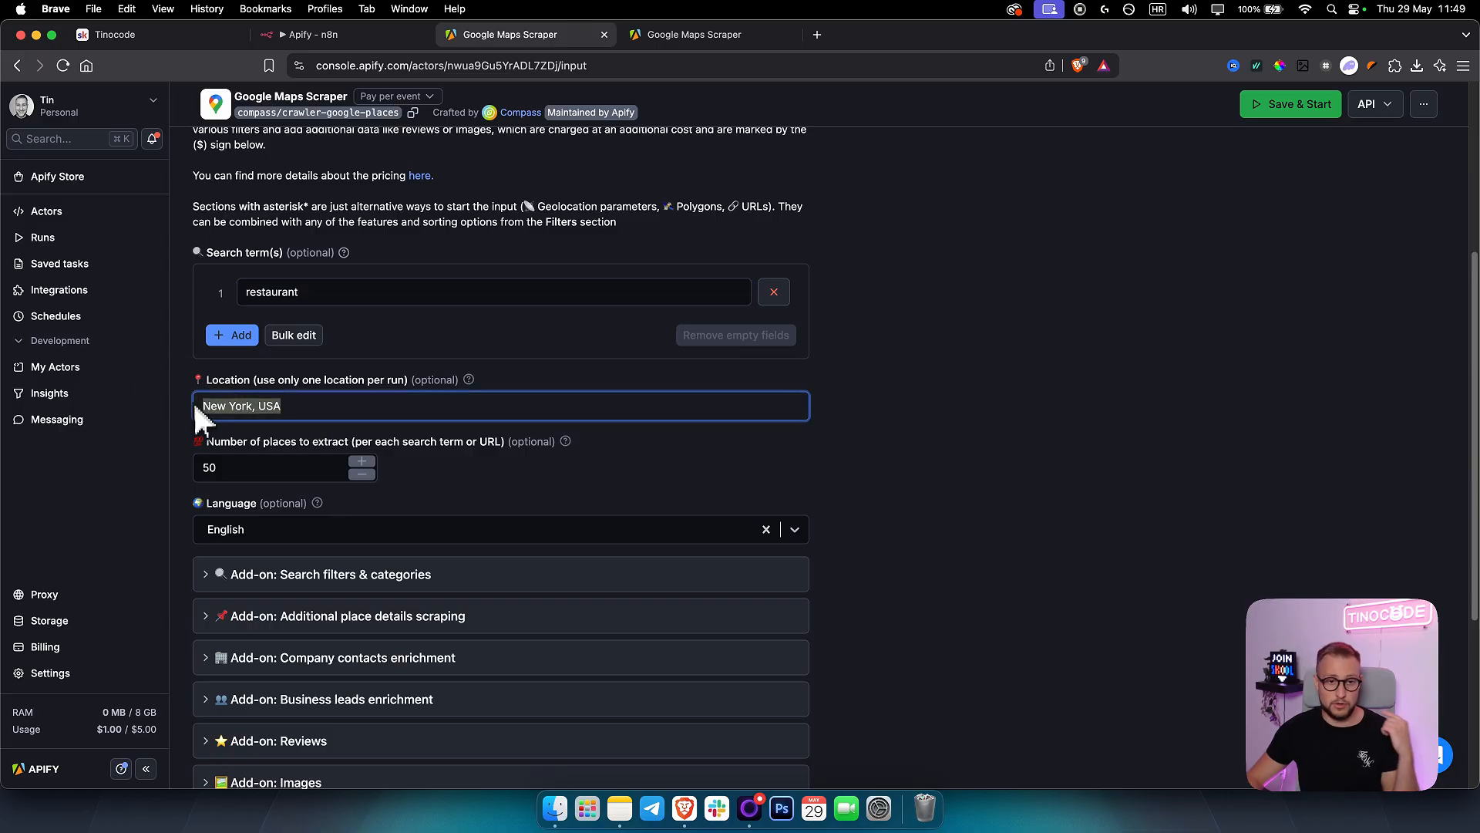
click(314, 414)
drag(271, 476, 190, 468)
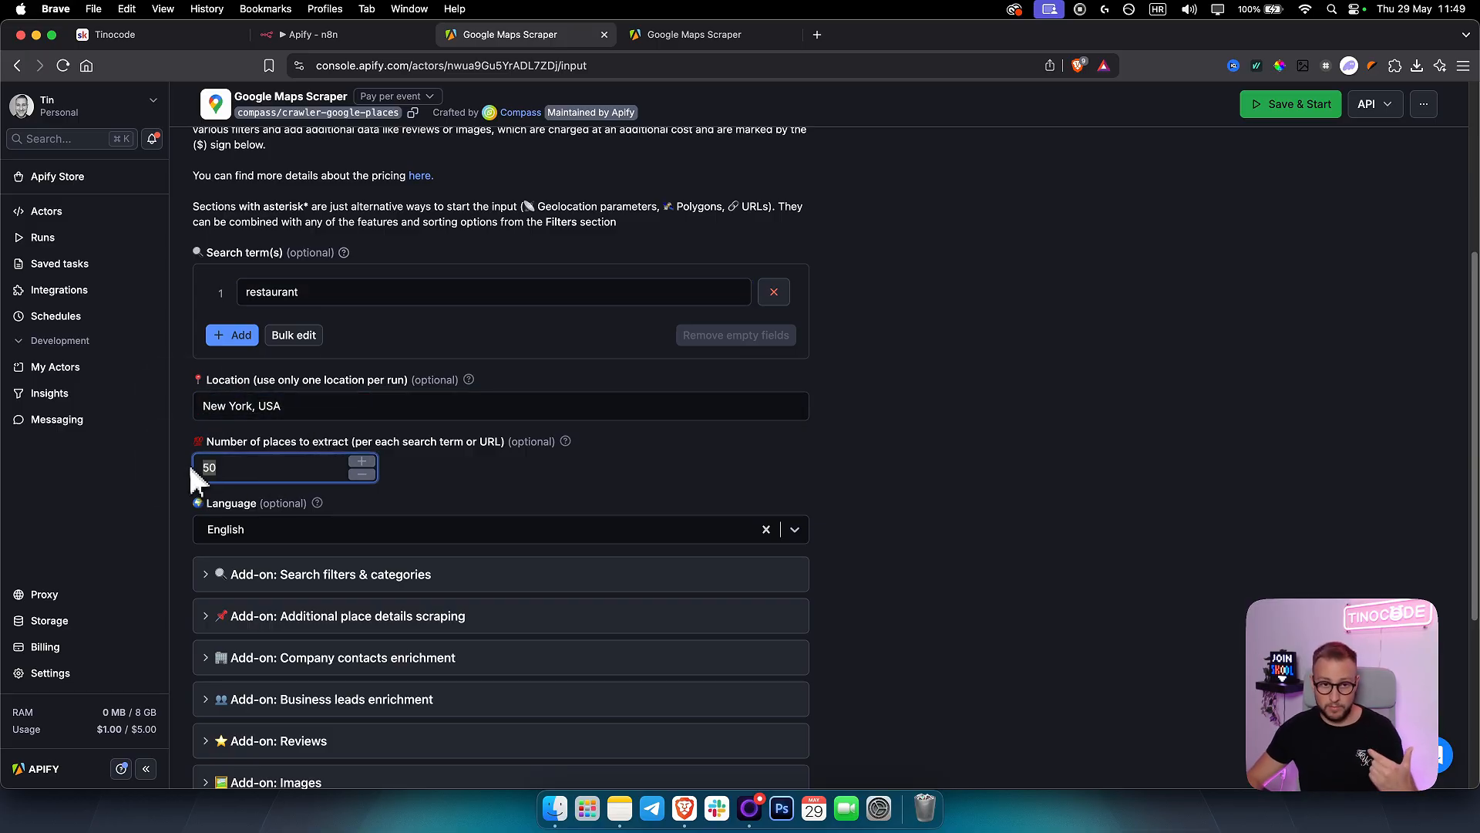
scroll(213, 469, down, 5)
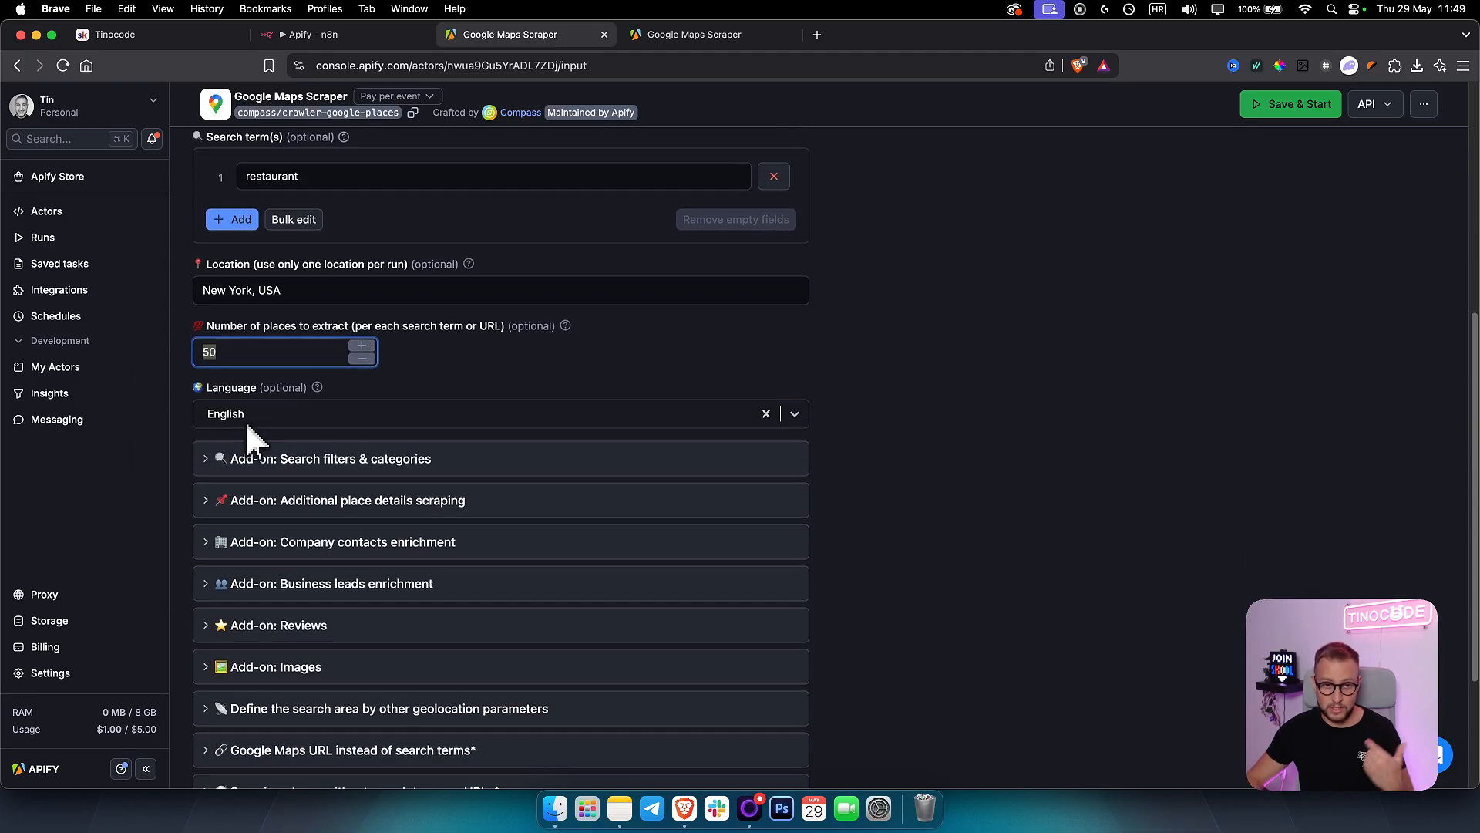
click(236, 397)
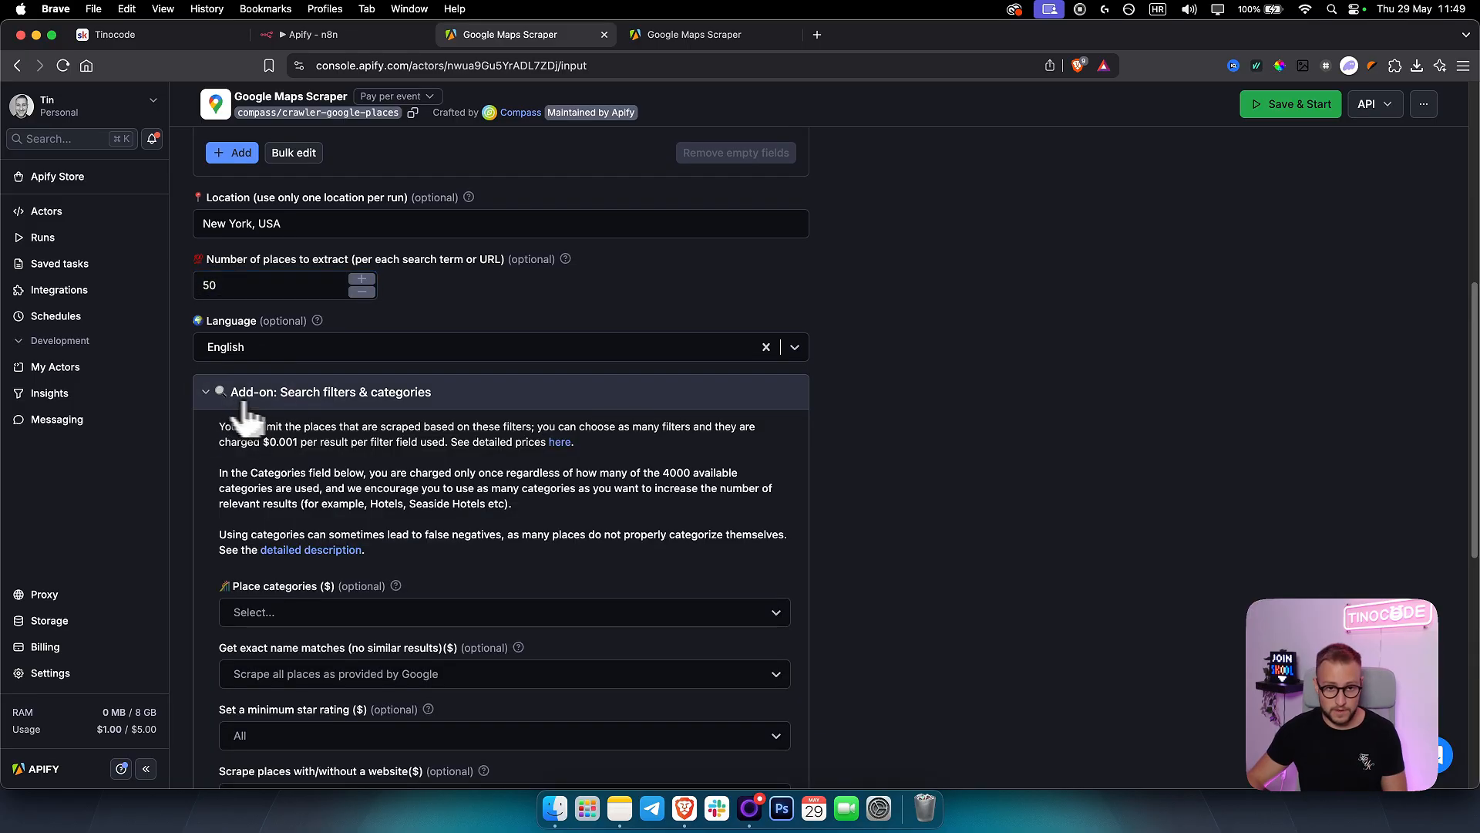
scroll(246, 406, down, 2)
click(208, 311)
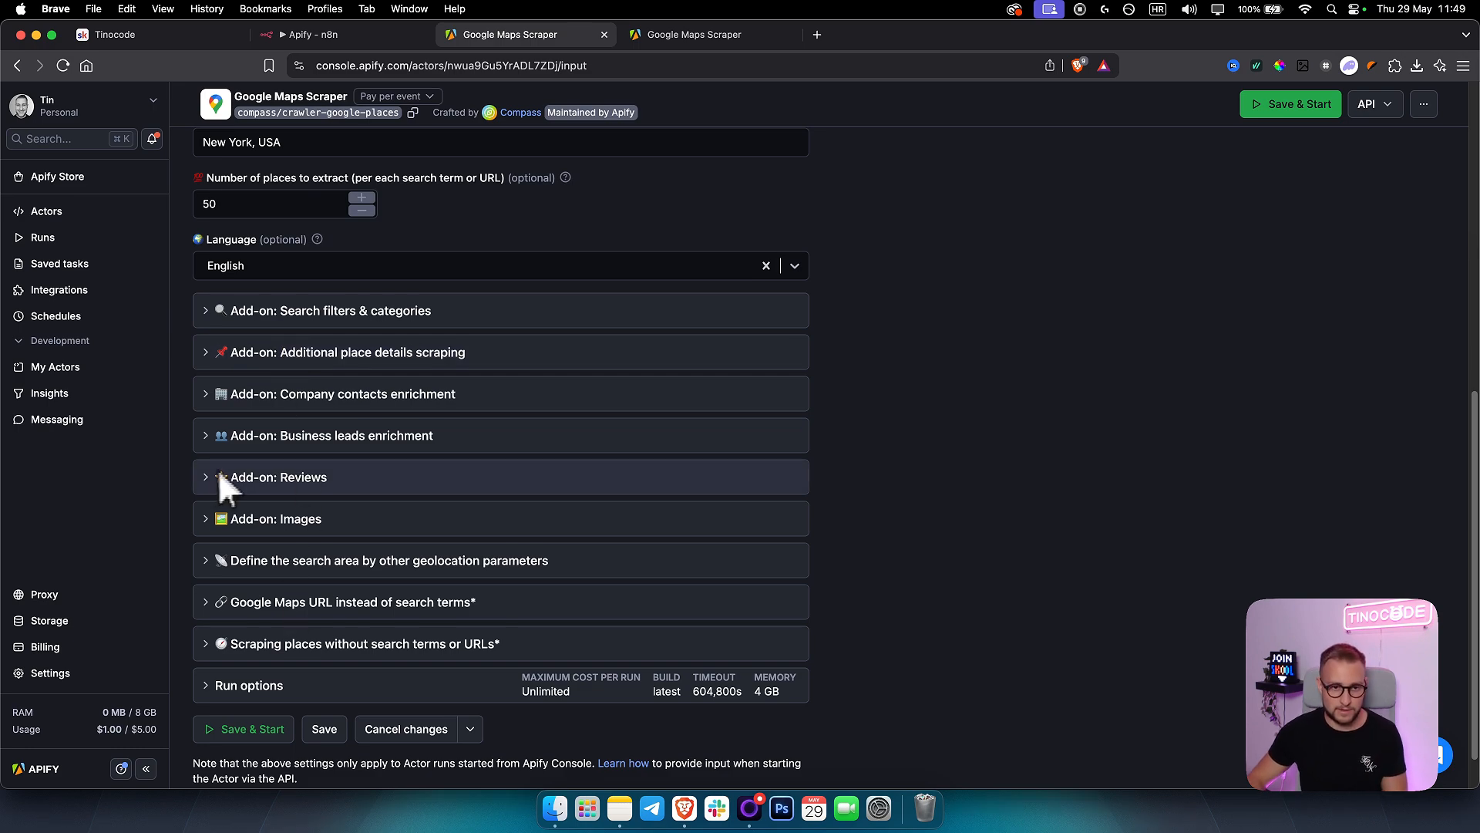
Step: Set the number of images to extract to 5 per place in the Images add-on and collapse the section
click(204, 528)
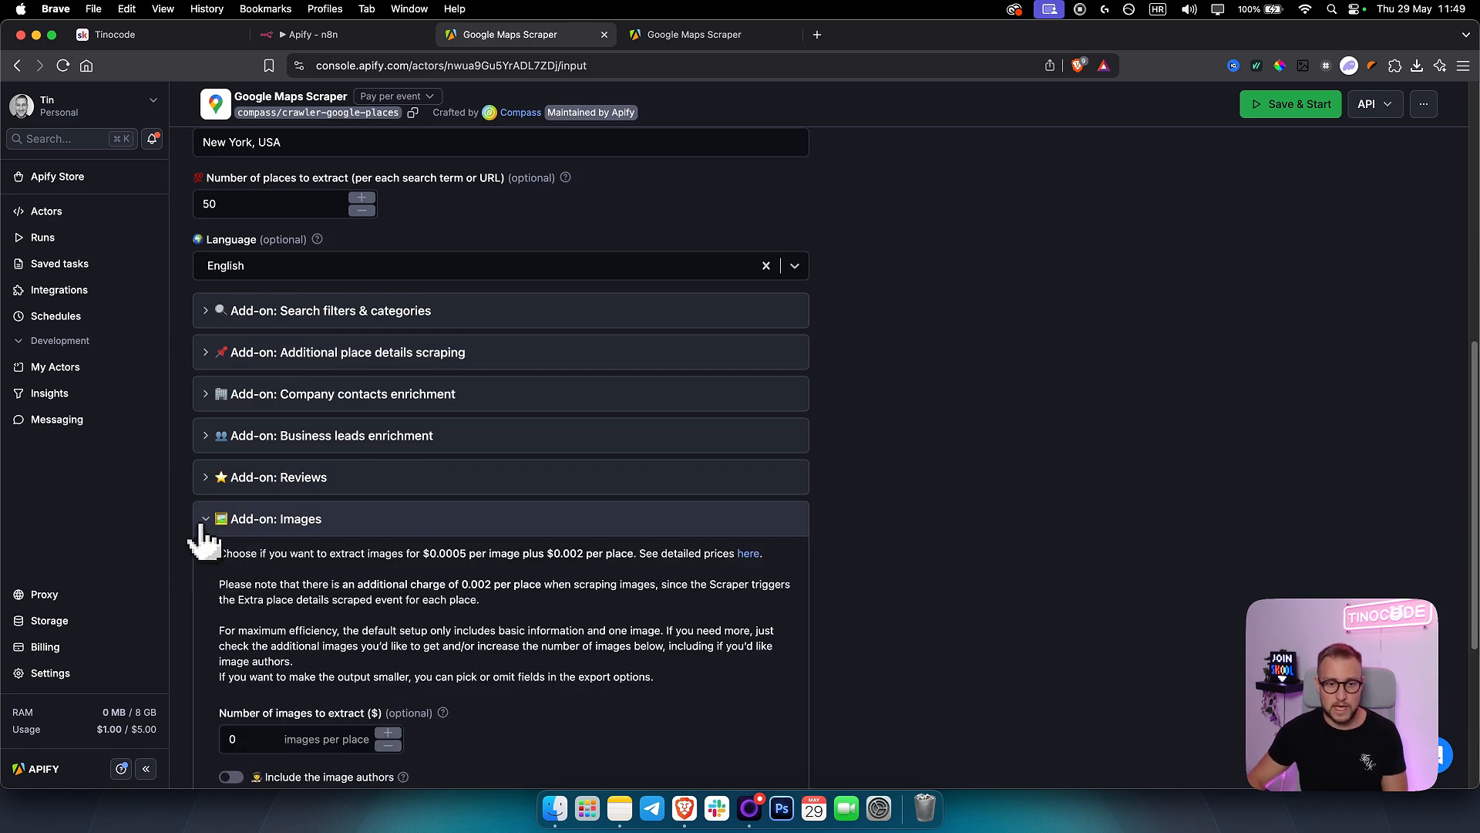
scroll(224, 593, down, 1)
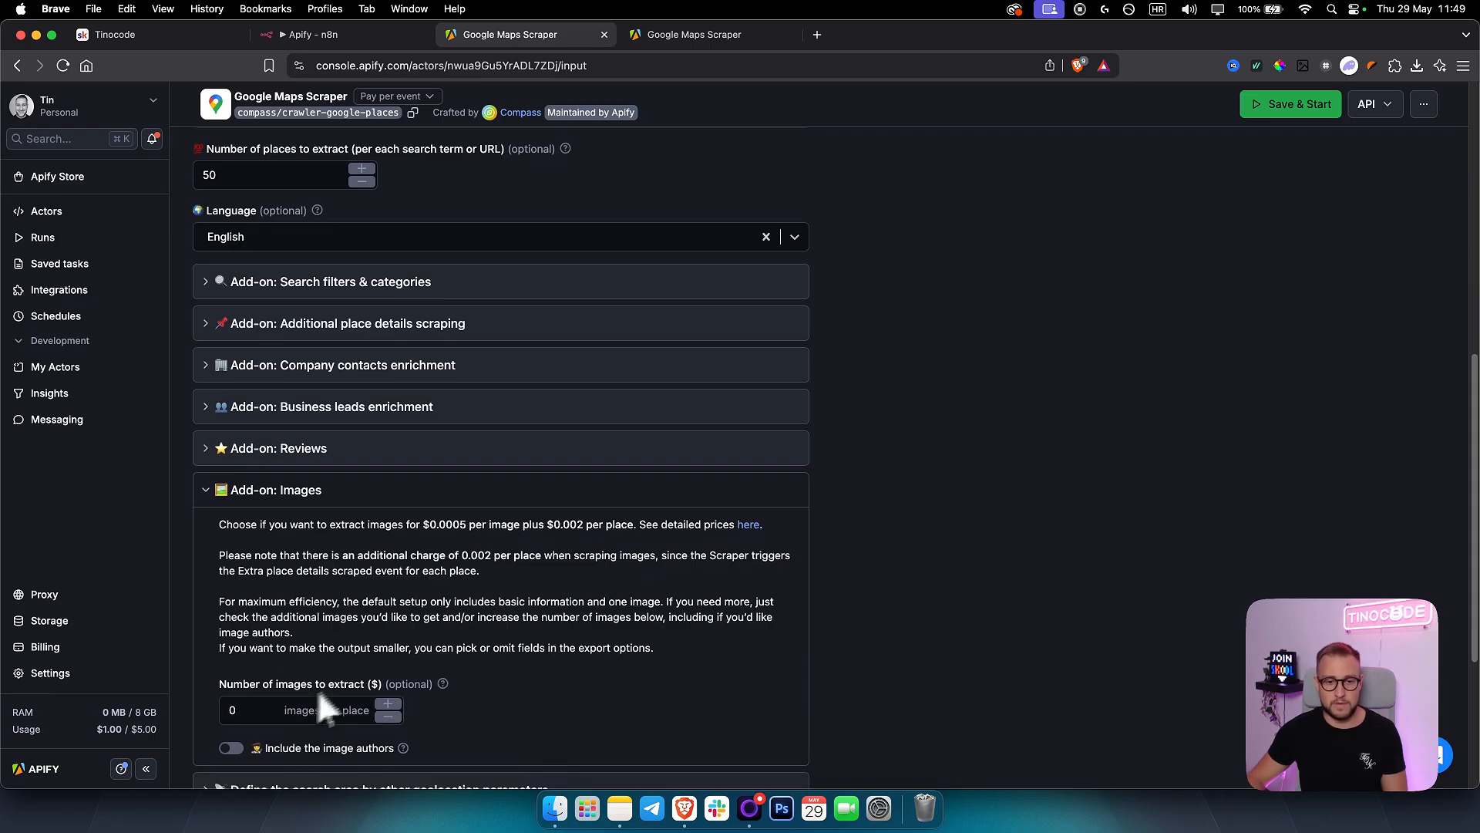
click(232, 716)
text(5)
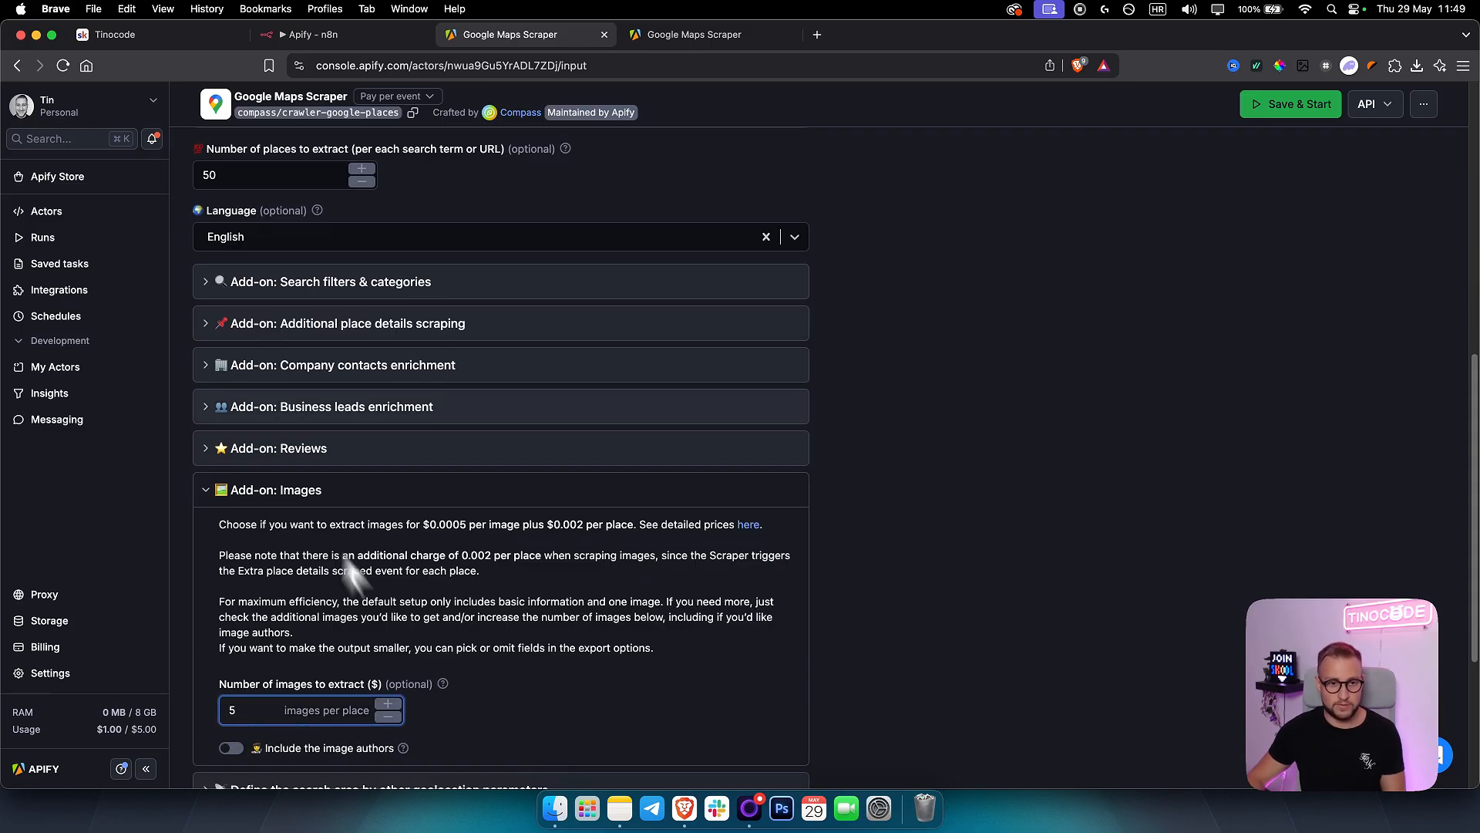
click(231, 493)
scroll(494, 544, down, 1)
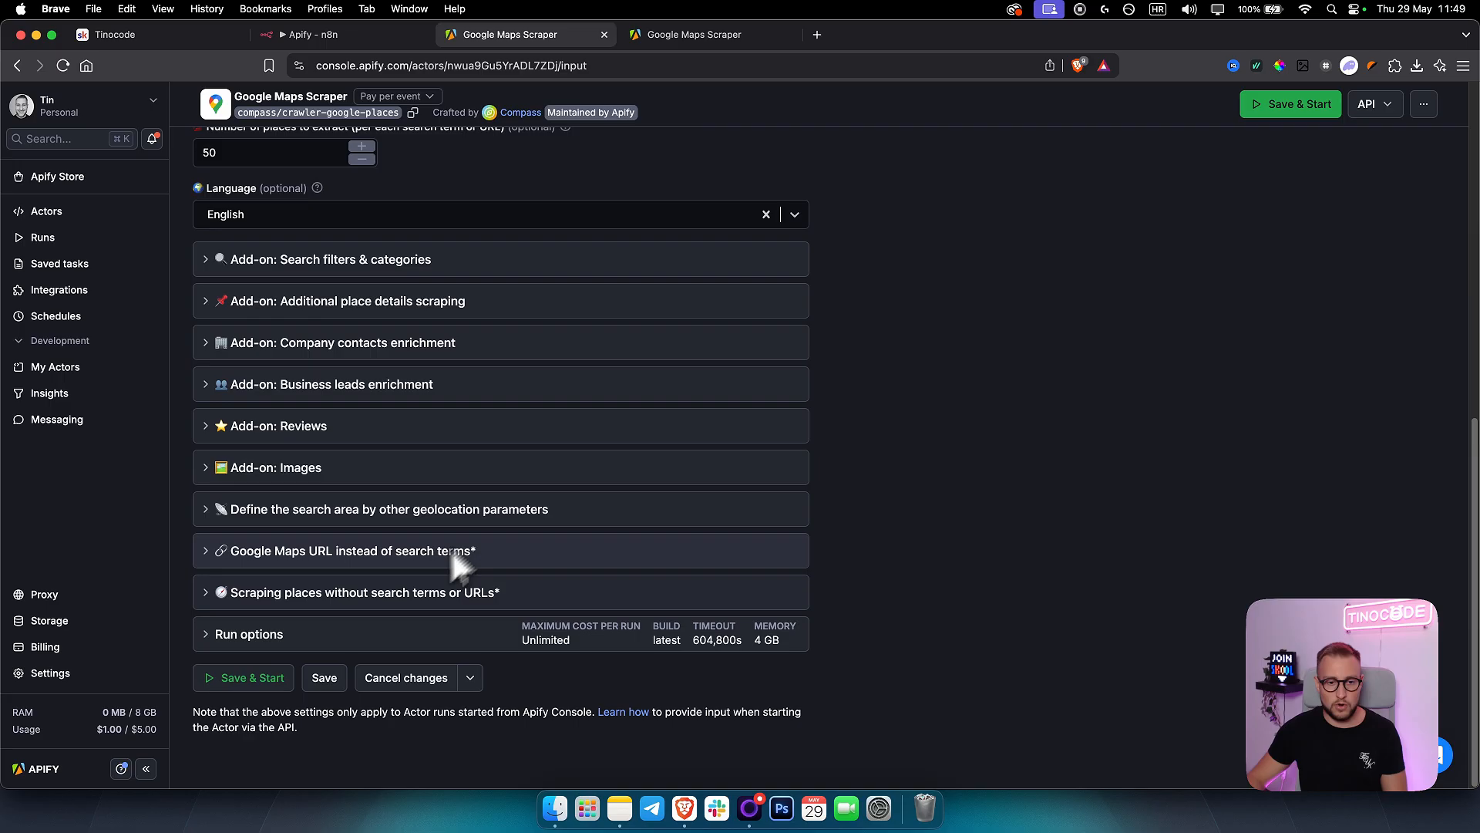
Step: Save and start the Google Maps Scraper run, and agree to share its runs with the developer
click(251, 680)
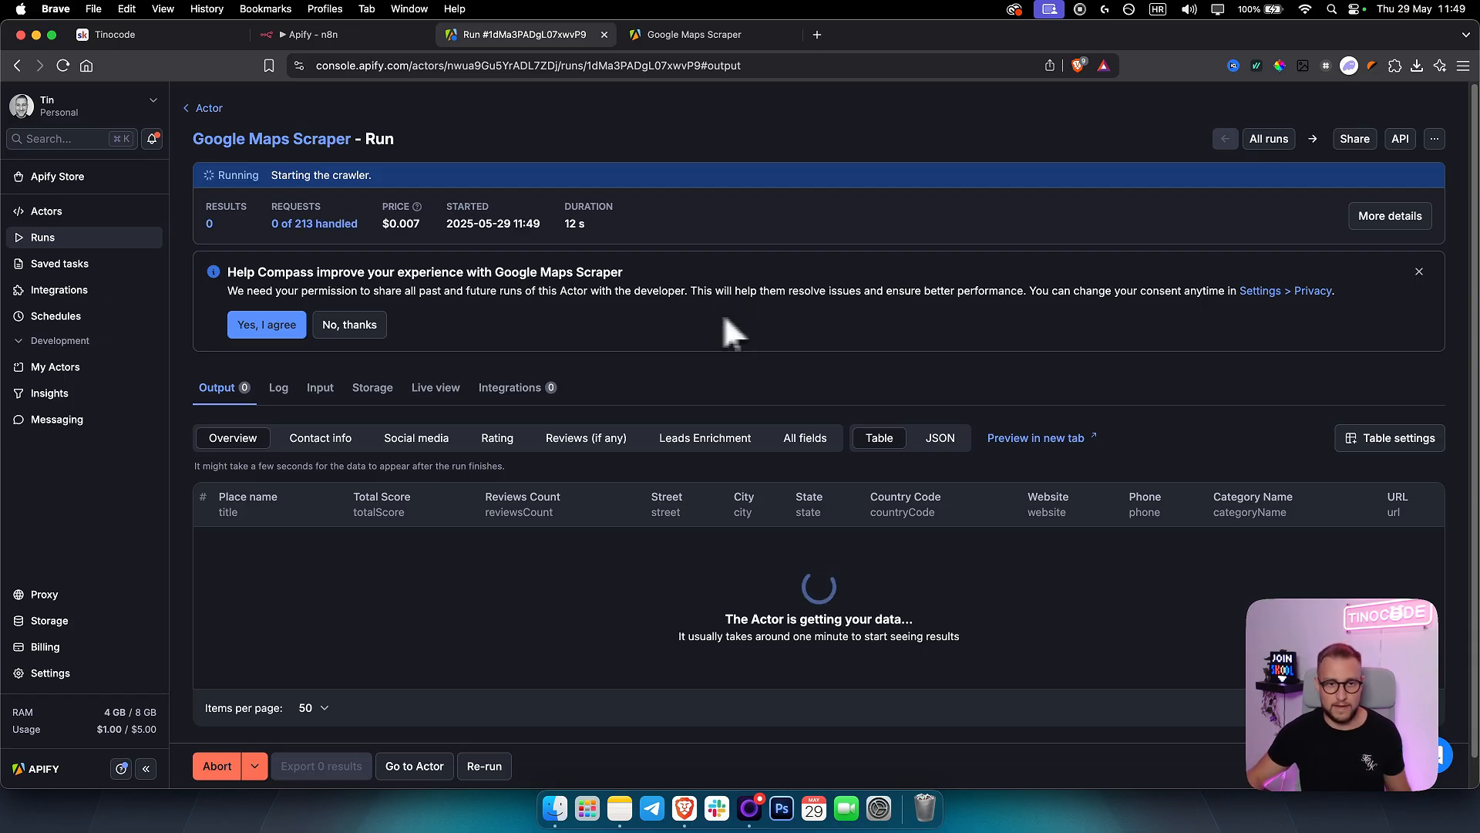
click(254, 330)
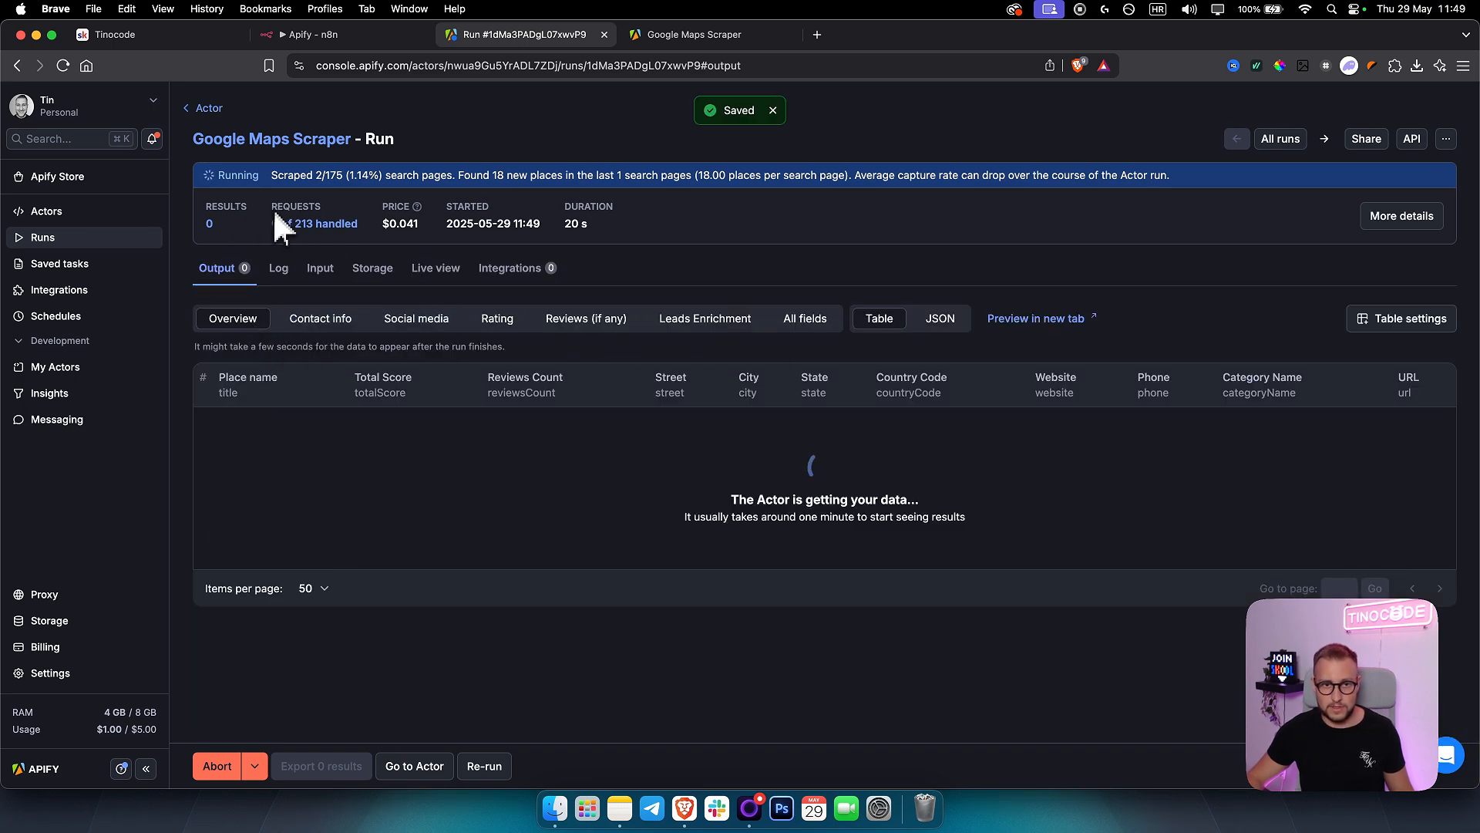
drag(273, 211, 341, 217)
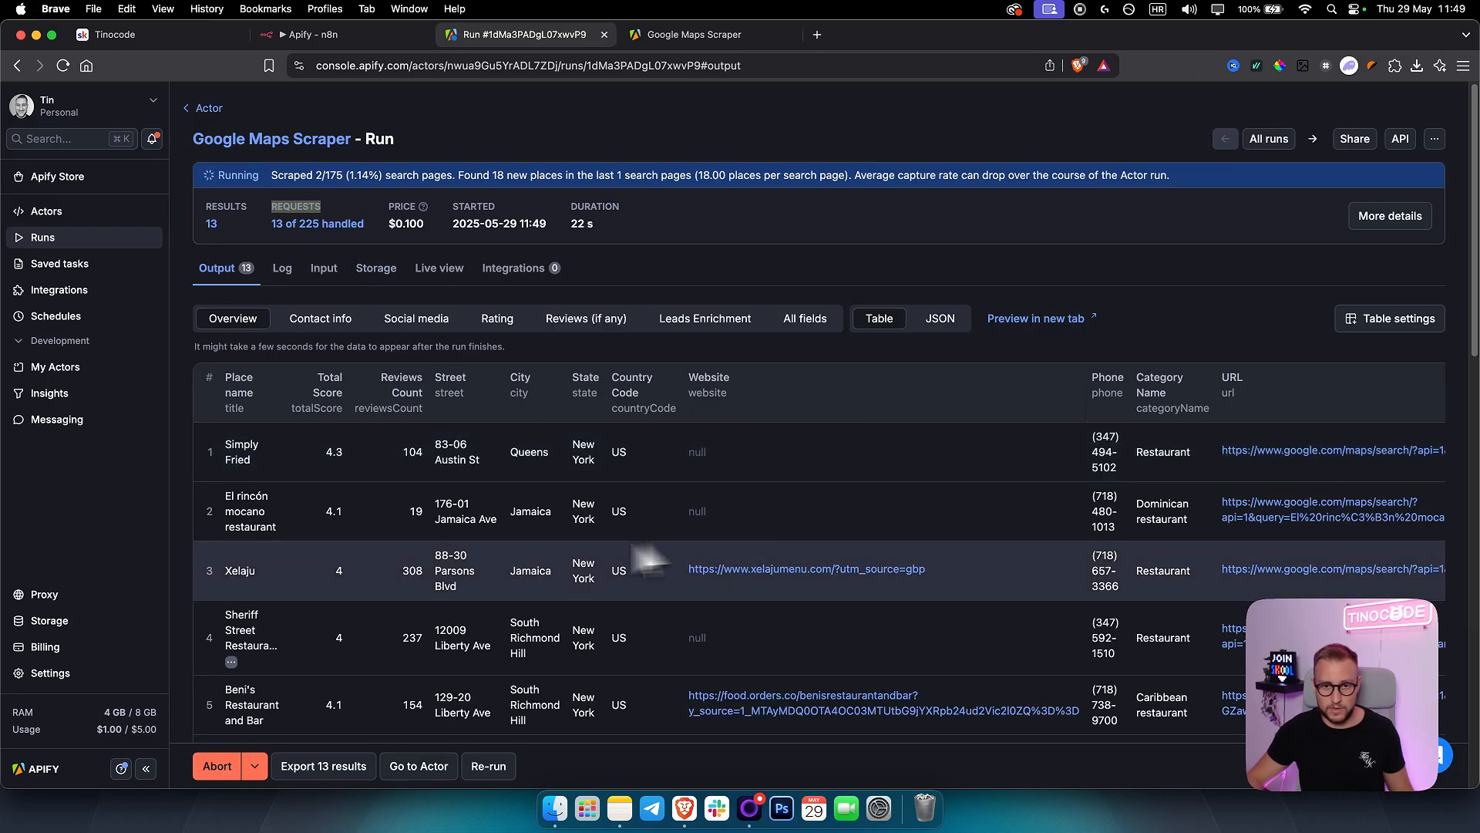
Step: Examine the run's scraped restaurant output as a table and as JSON
scroll(535, 512, down, 4)
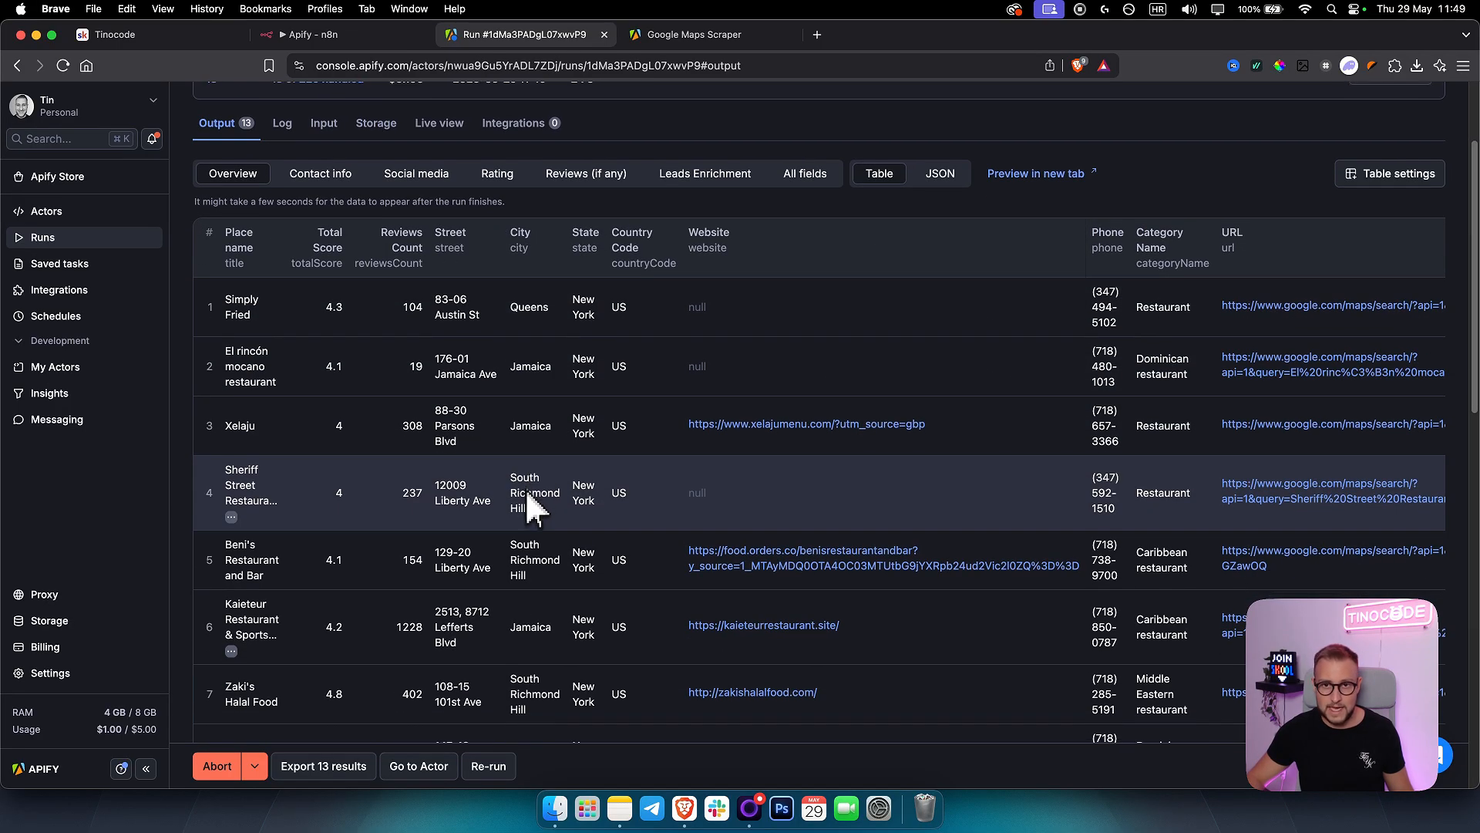
click(940, 176)
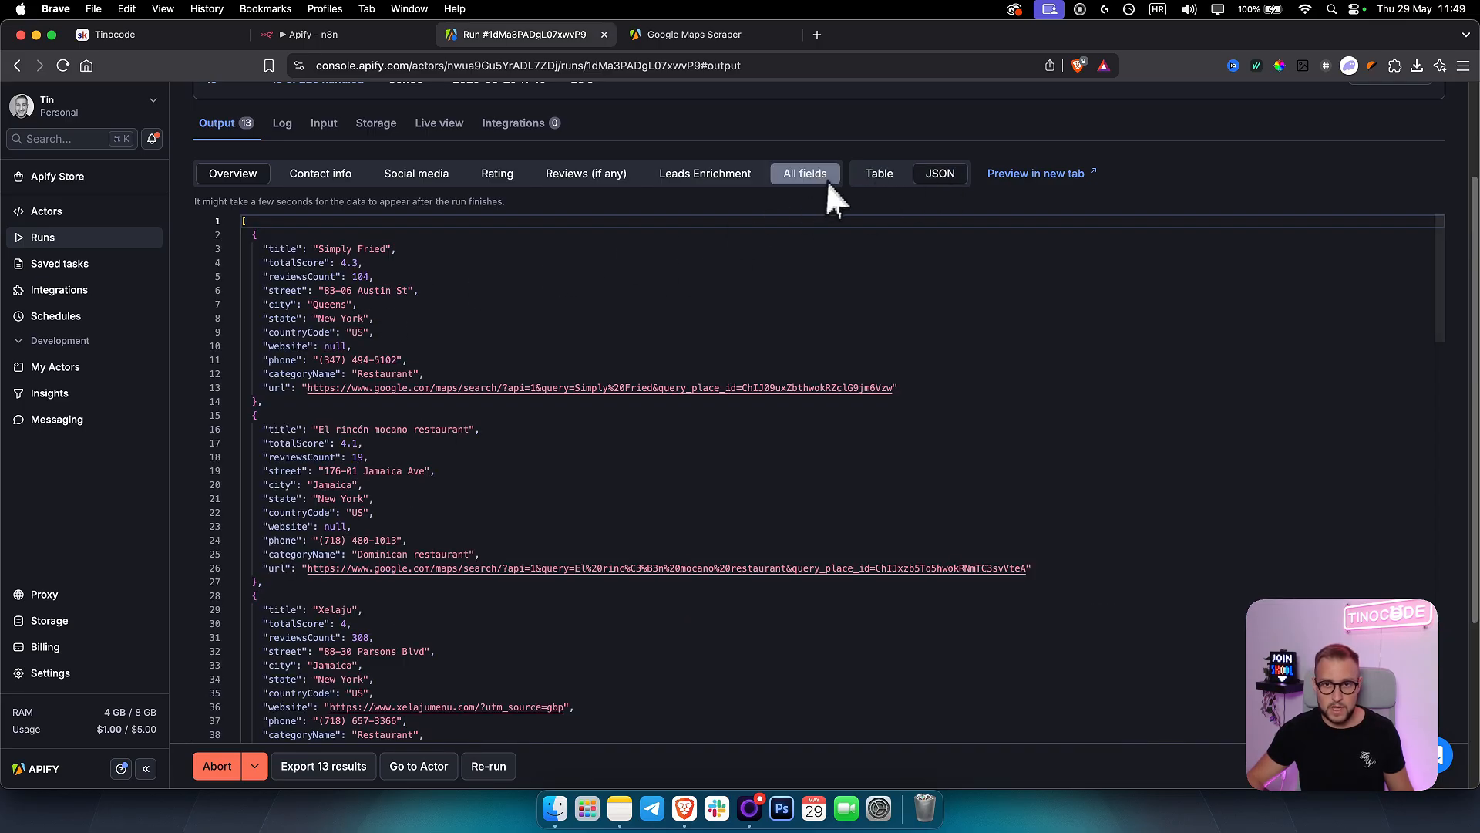
click(880, 179)
click(937, 182)
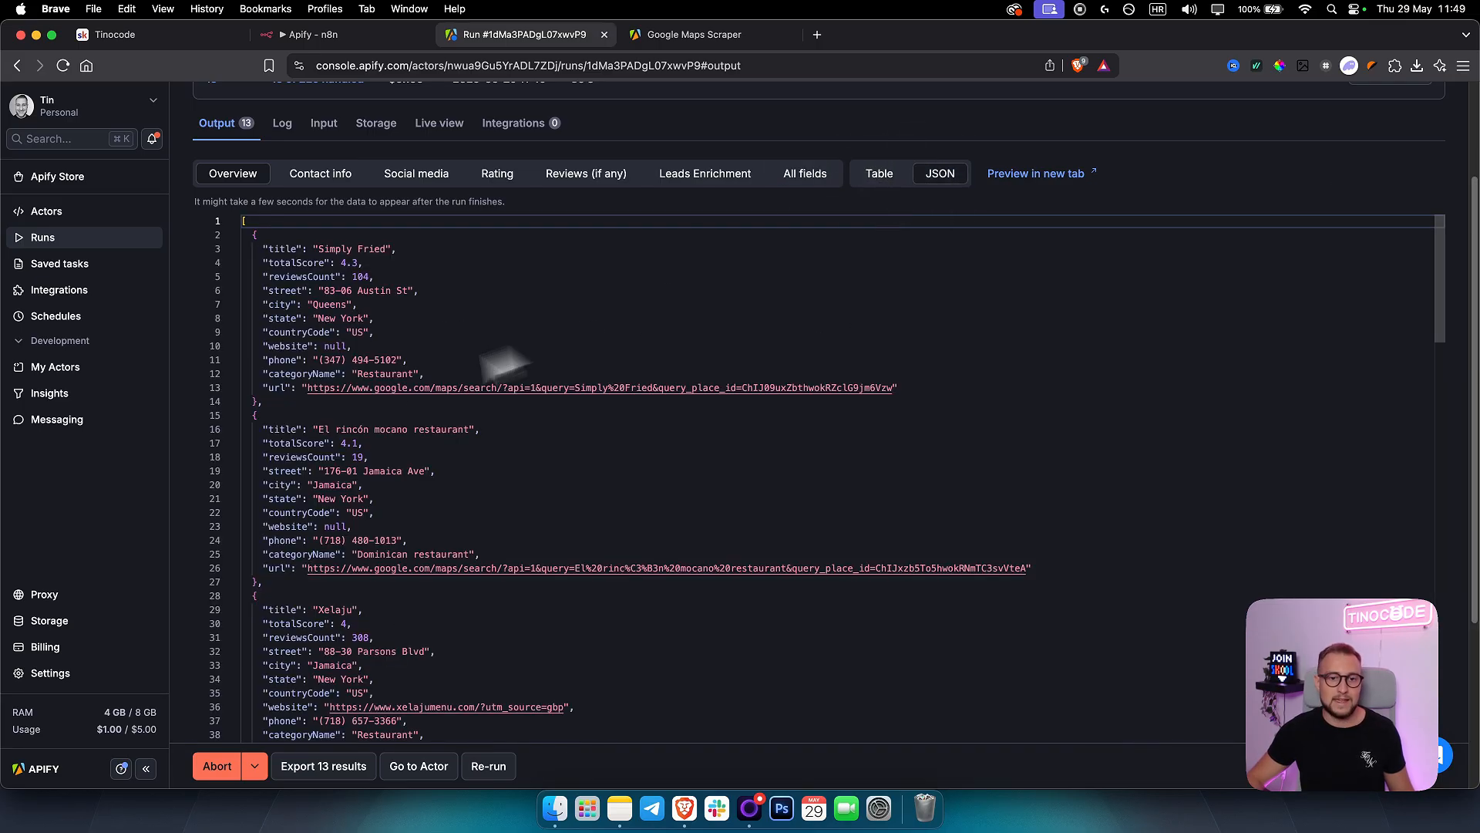
mouse_move(333, 402)
mouse_down()
mouse_move(234, 363)
mouse_move(224, 240)
mouse_move(326, 399)
mouse_up()
click(694, 349)
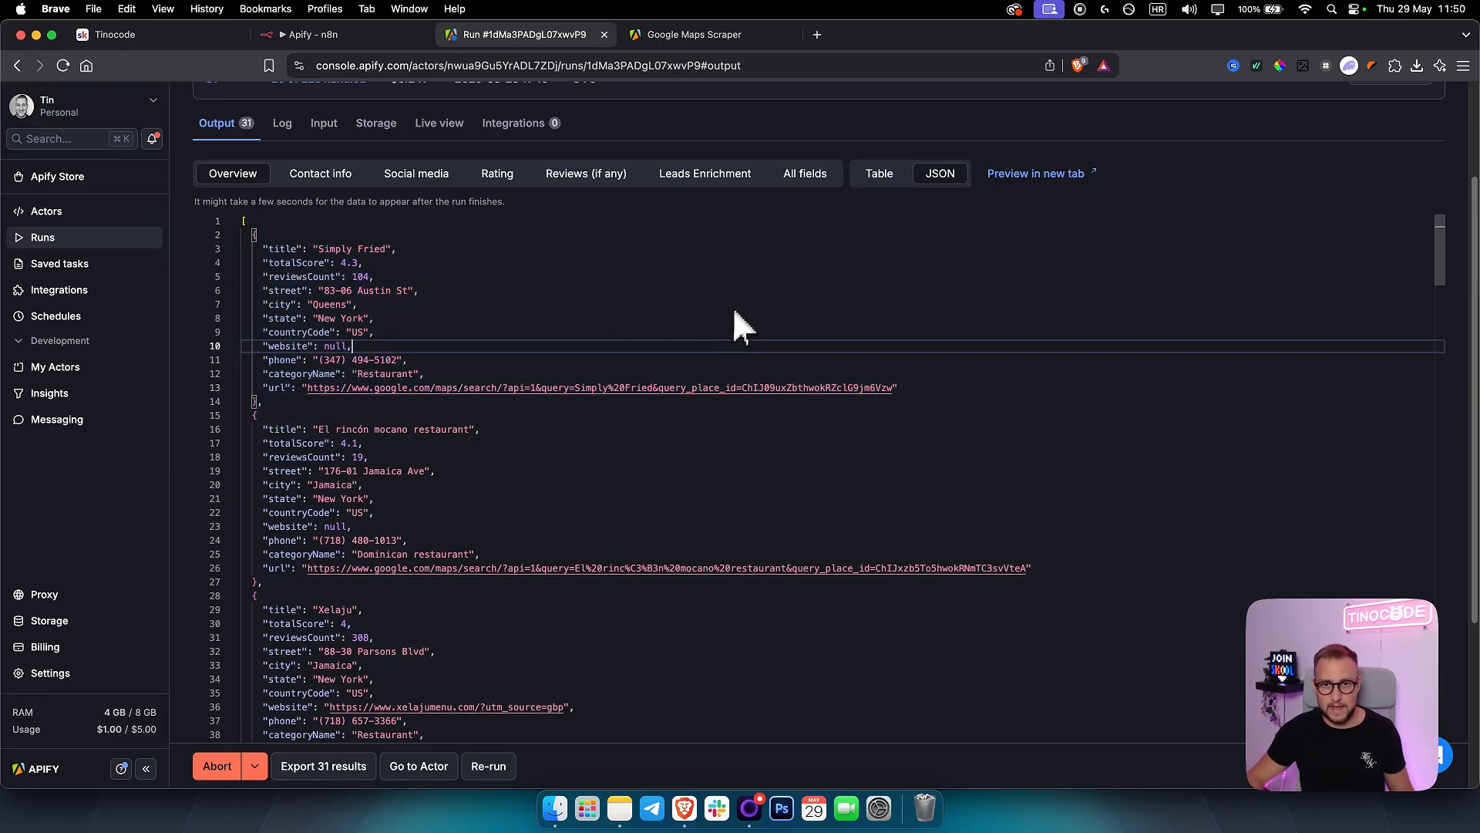
scroll(990, 330, up, 3)
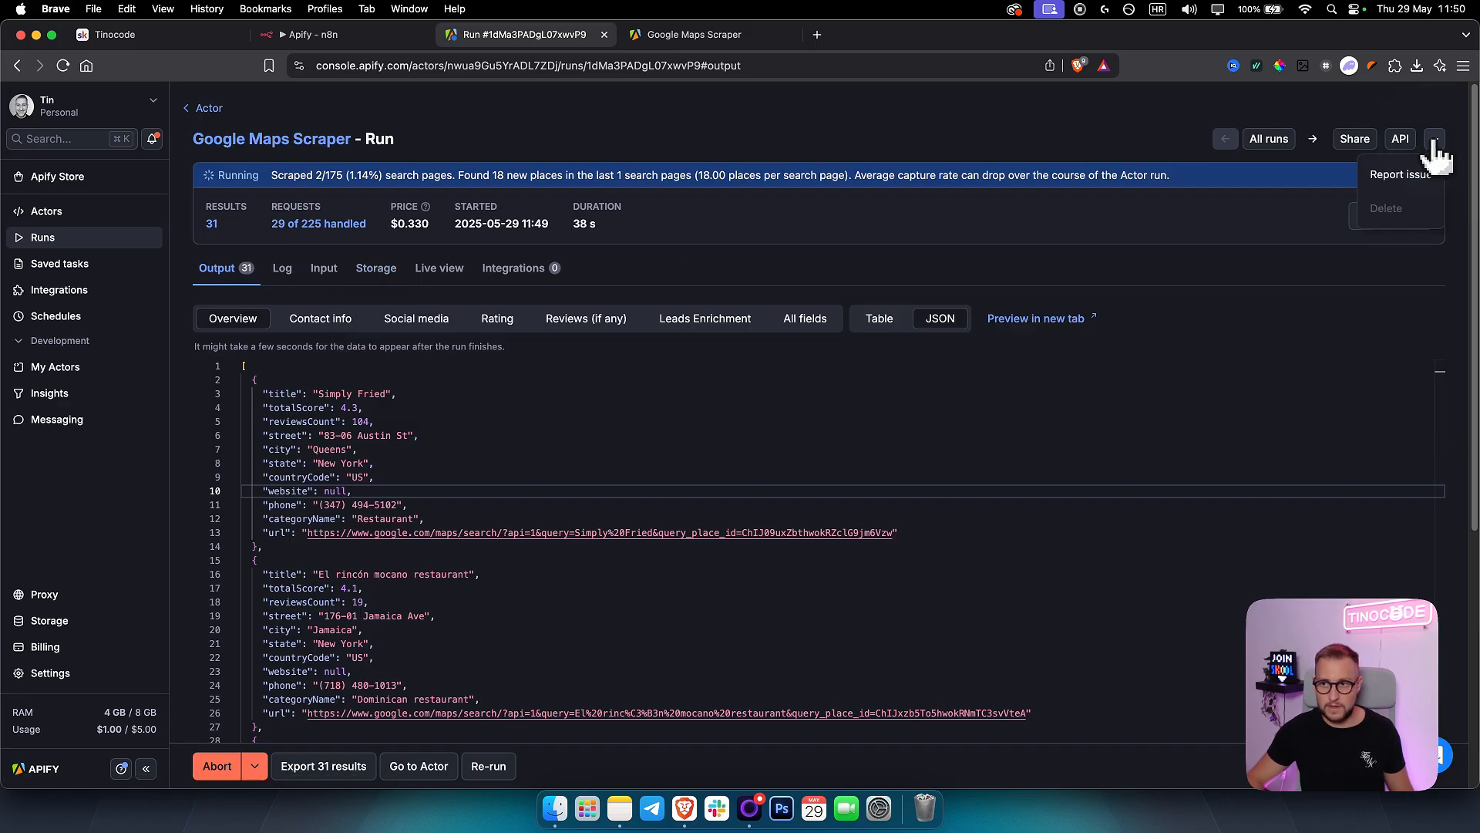
scroll(489, 430, down, 3)
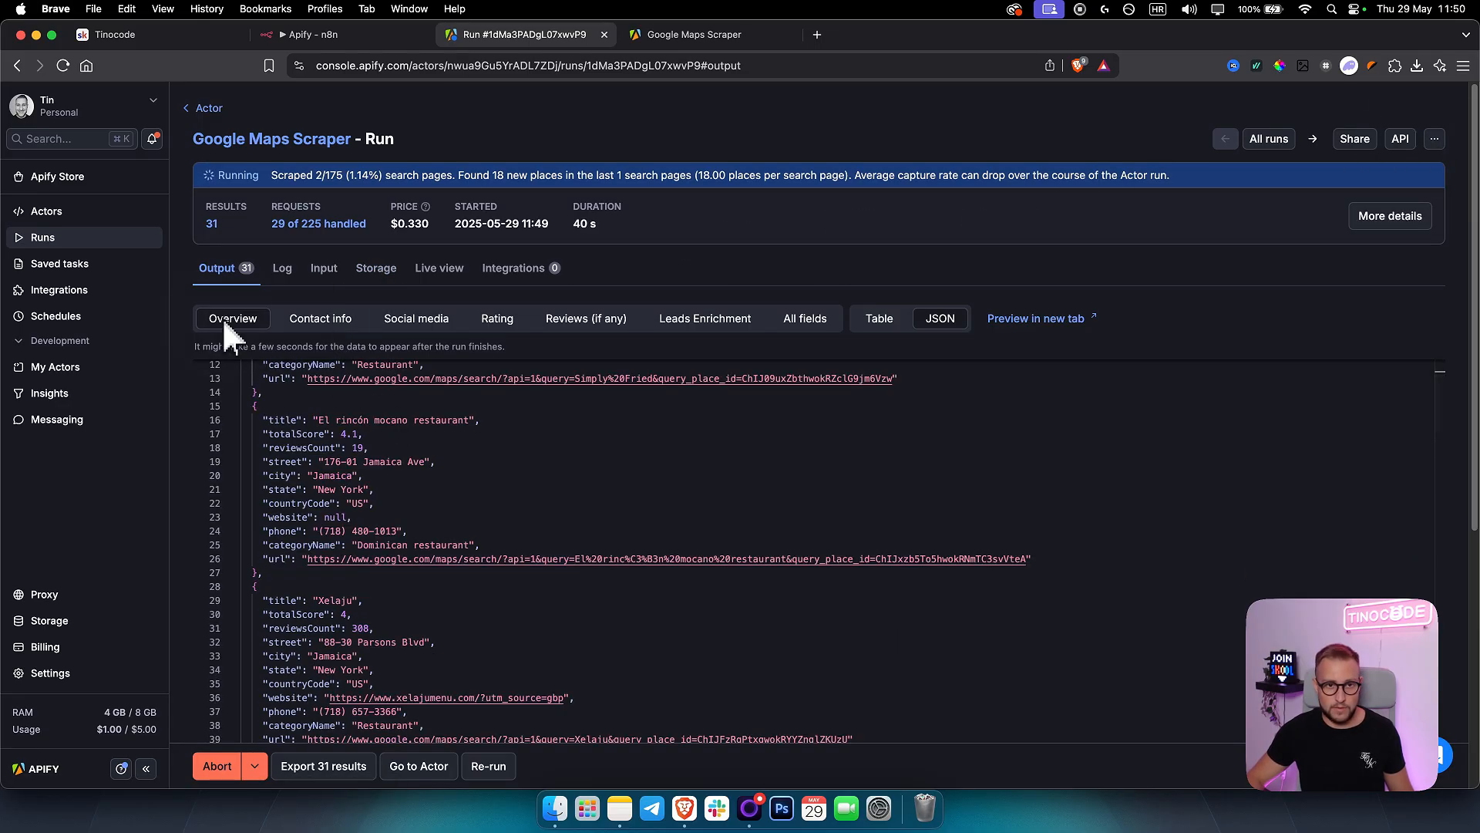
Step: Search the Apify Store for "tik tok" and open the TikTok Scraper actor
click(61, 178)
click(861, 217)
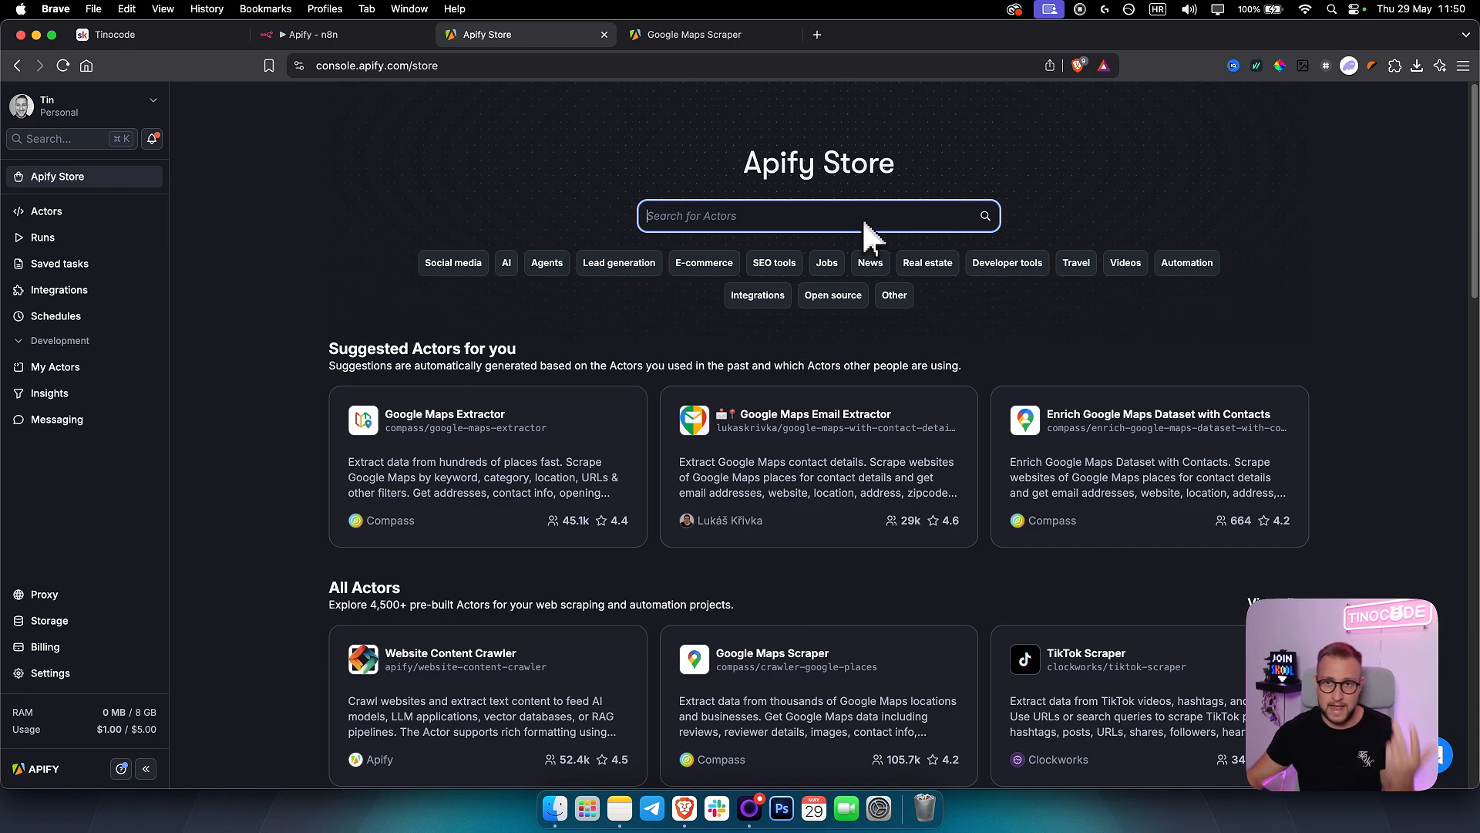
drag(744, 166, 838, 167)
click(892, 182)
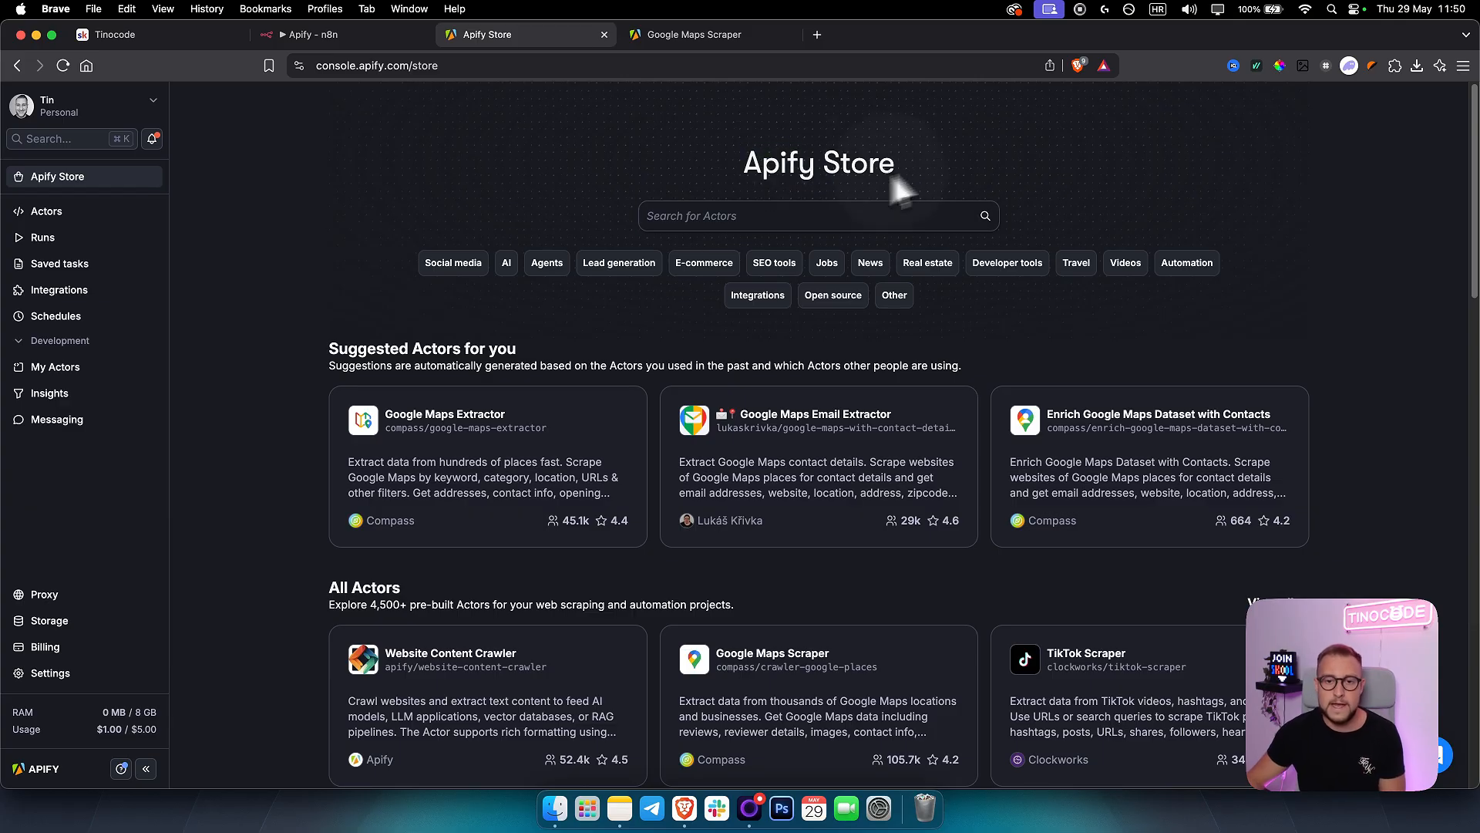
click(794, 215)
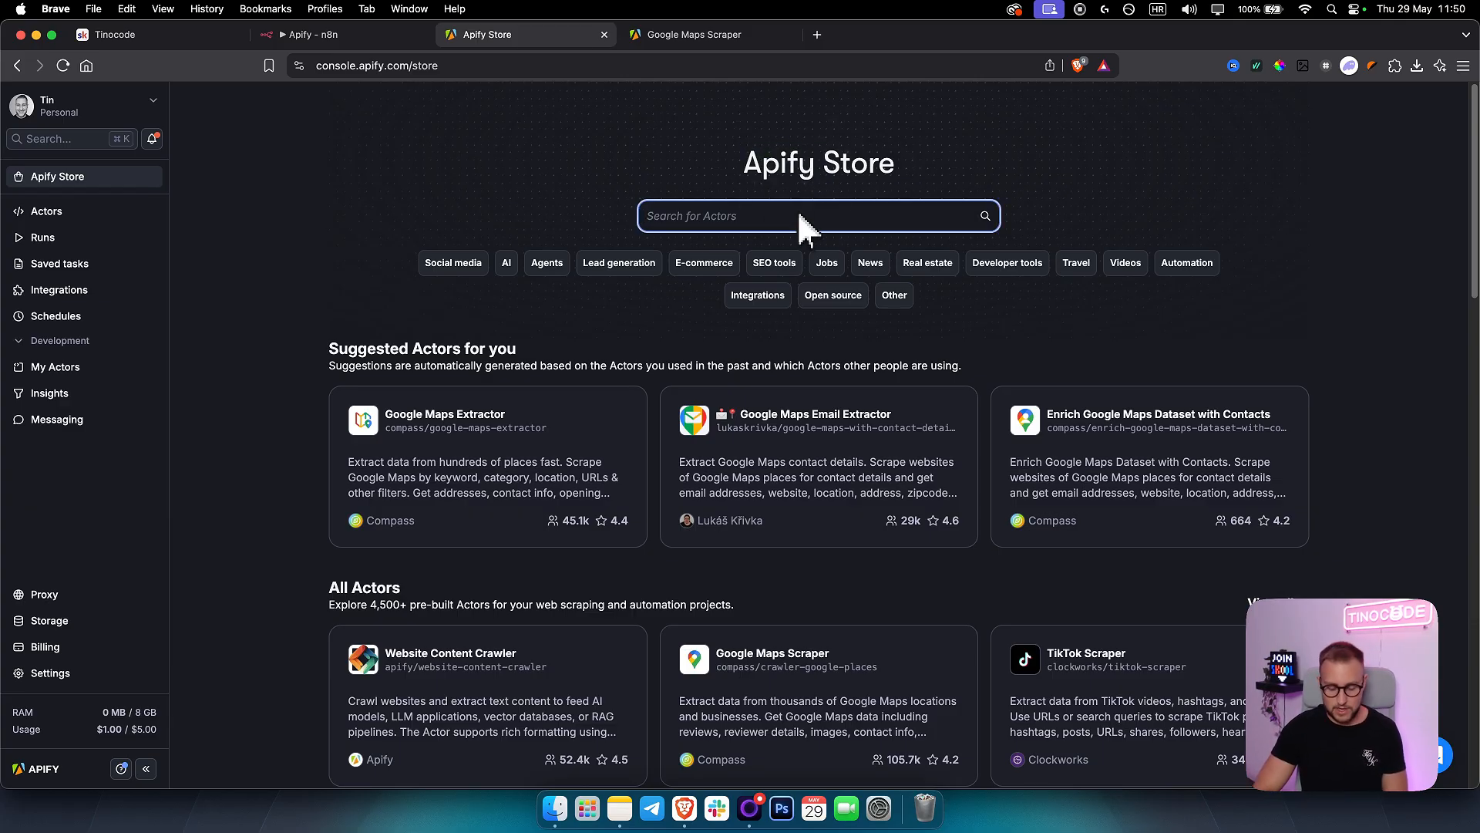
text(tik tok)
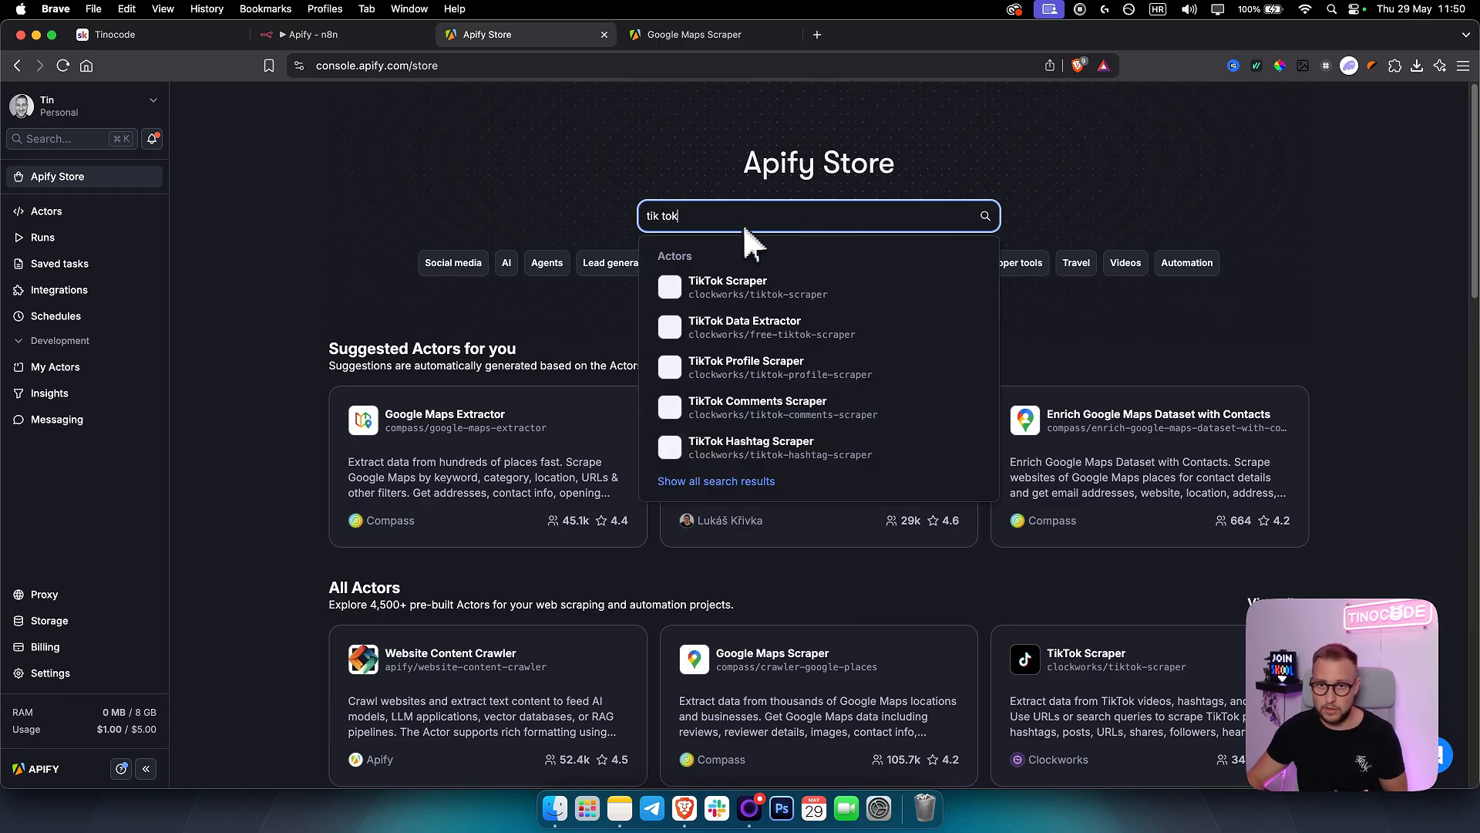
click(741, 303)
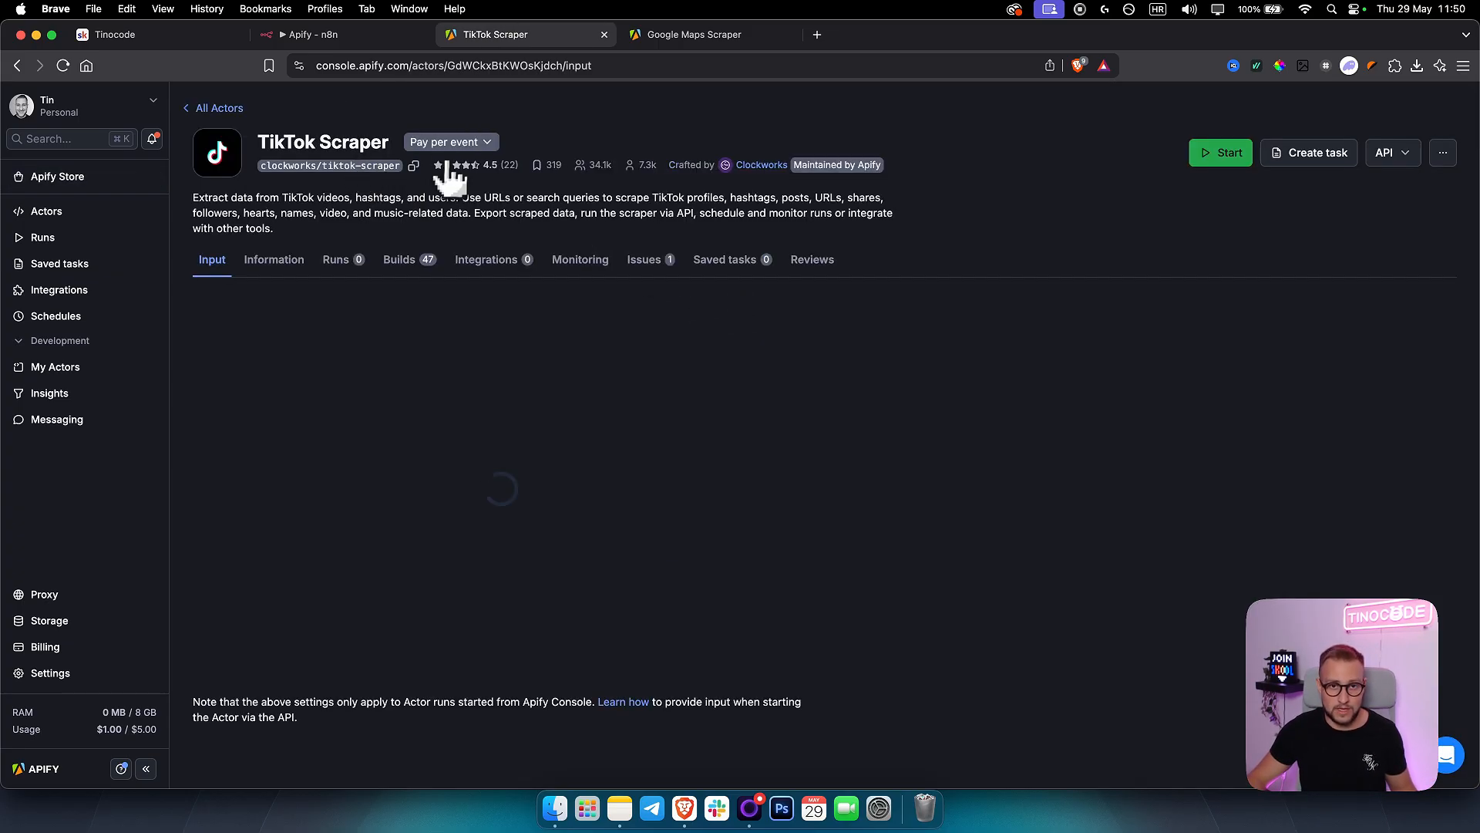
Step: Show the TikTok Scraper's input as JSON, select it, and review its "Run Actor" and "Run Actor synchronously" API endpoints
click(269, 308)
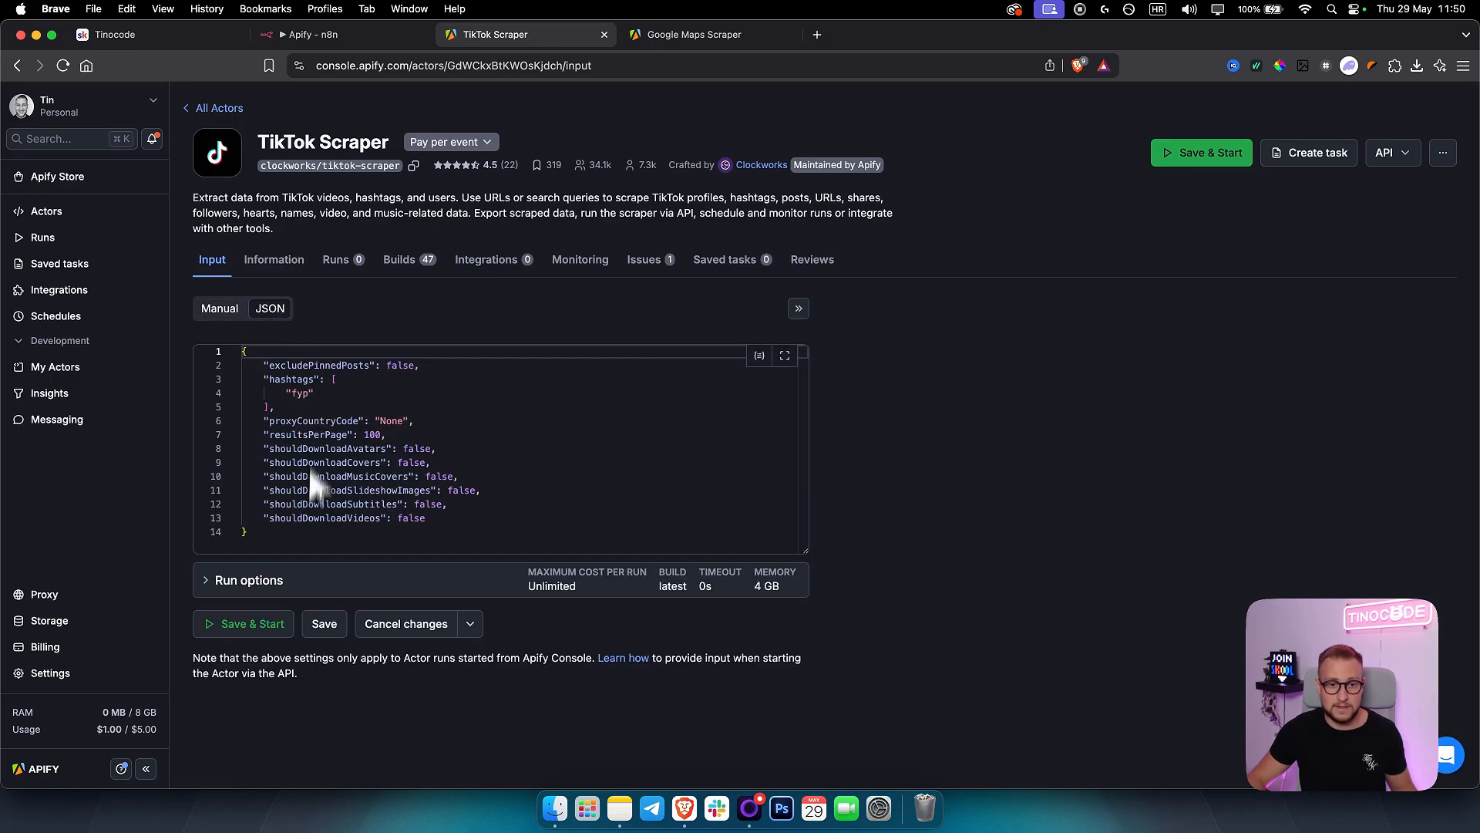
drag(242, 434, 240, 353)
click(1380, 156)
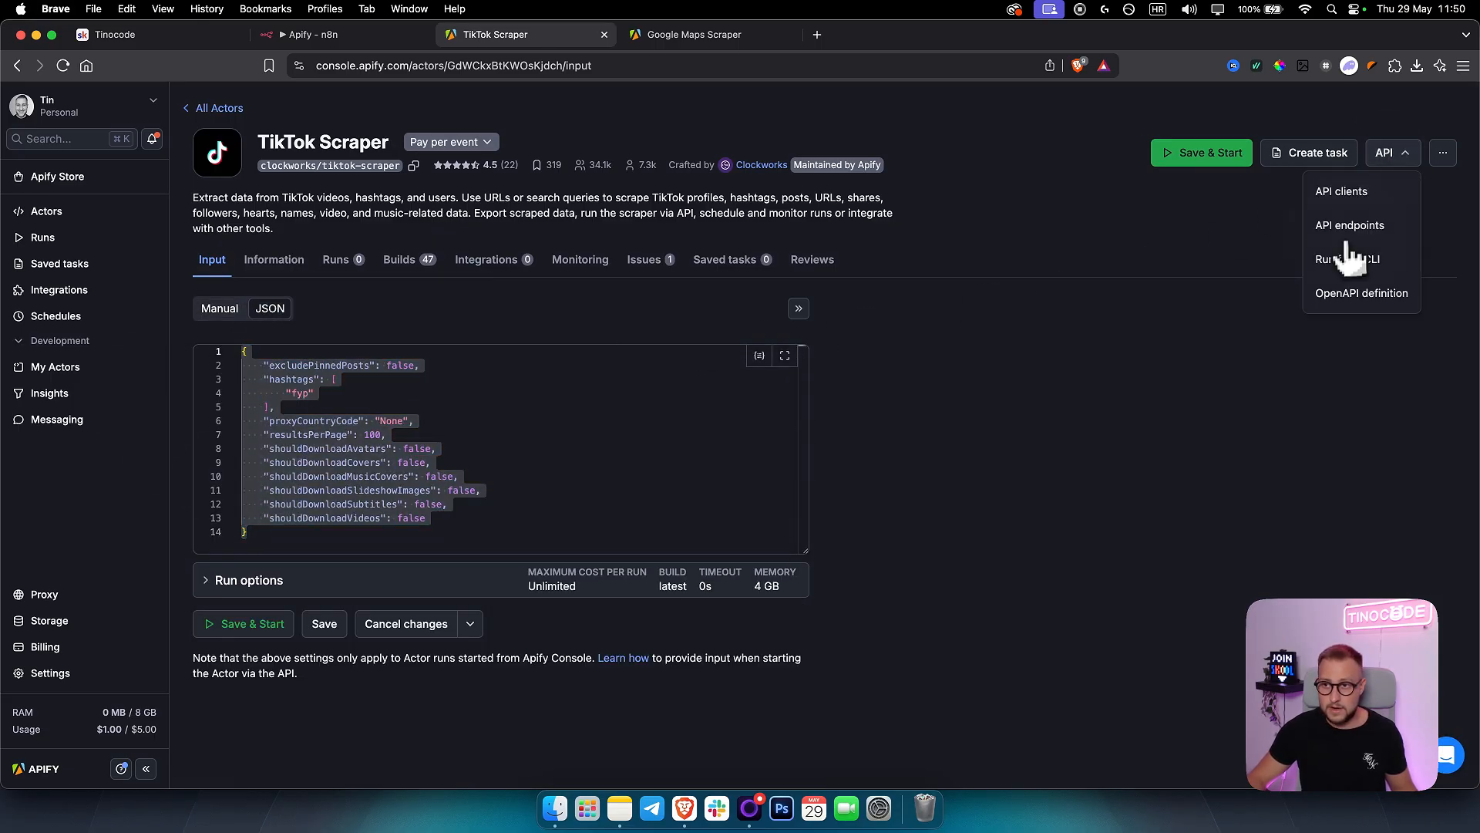
click(1349, 235)
drag(283, 342, 423, 349)
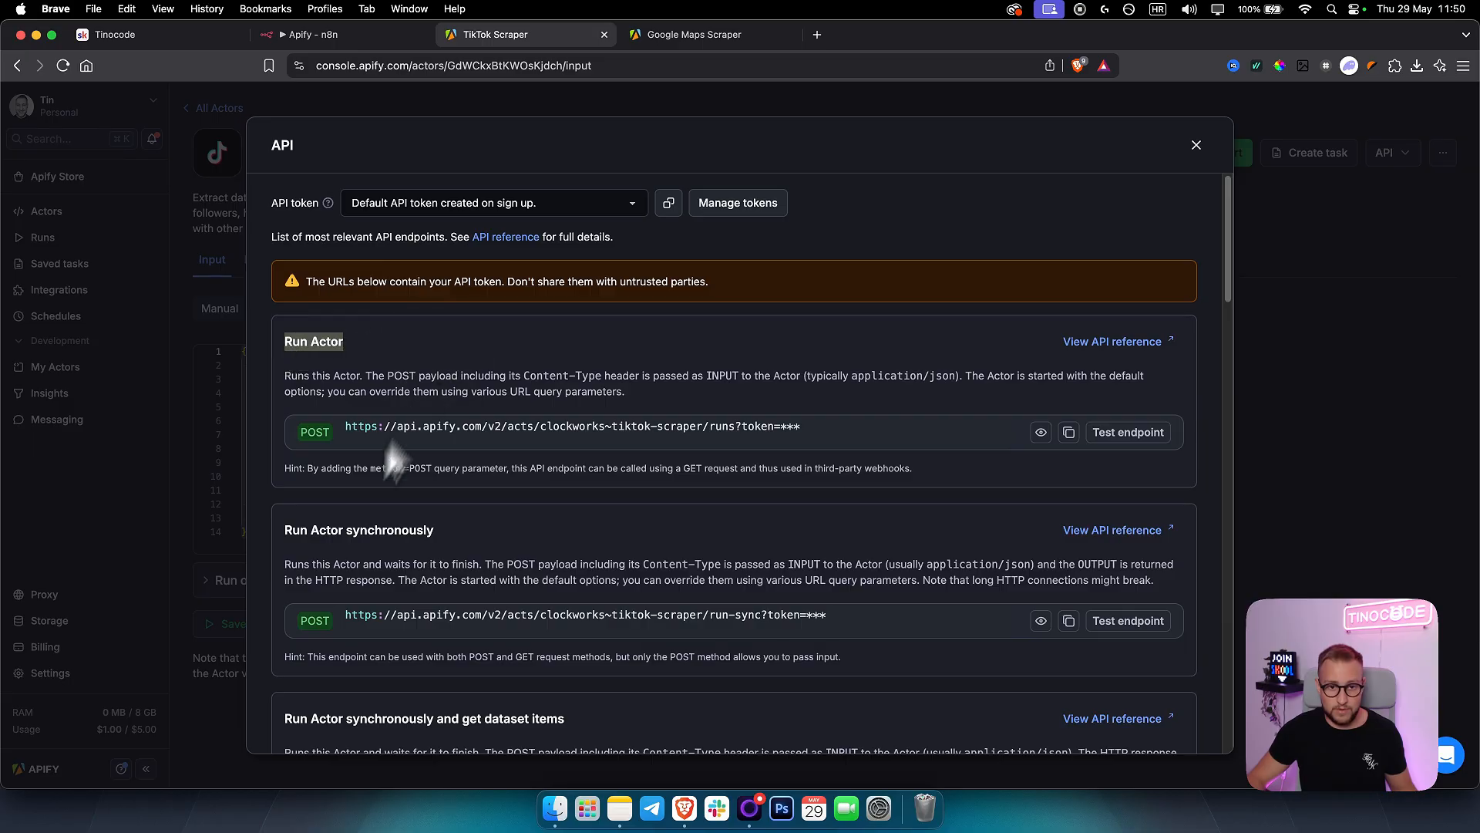
drag(284, 531, 478, 533)
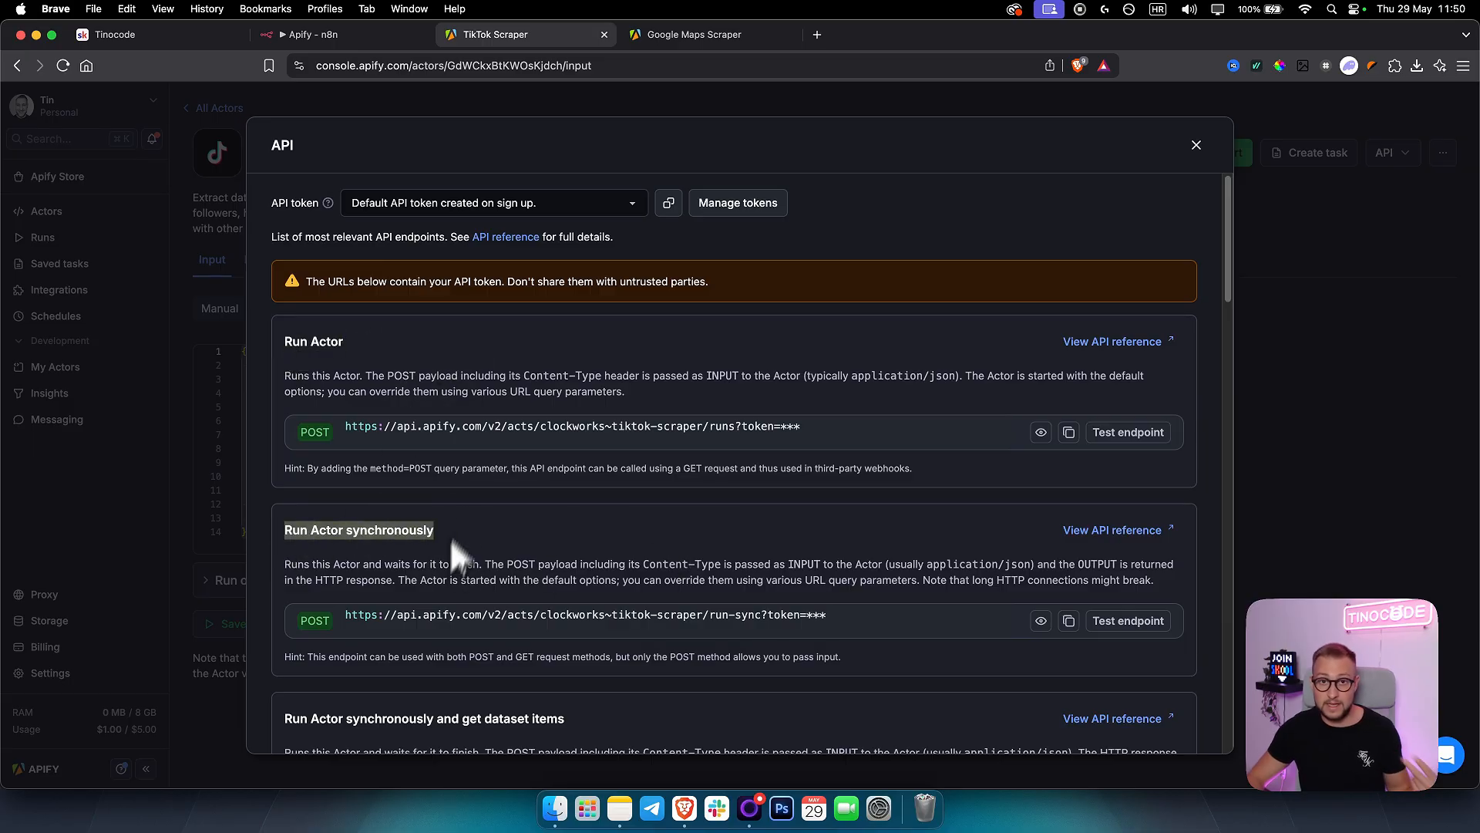
Step: Check the n8n workflow, review the TikTok Scraper's "Get last run dataset items" endpoint in Apify, and close the API endpoints
click(345, 40)
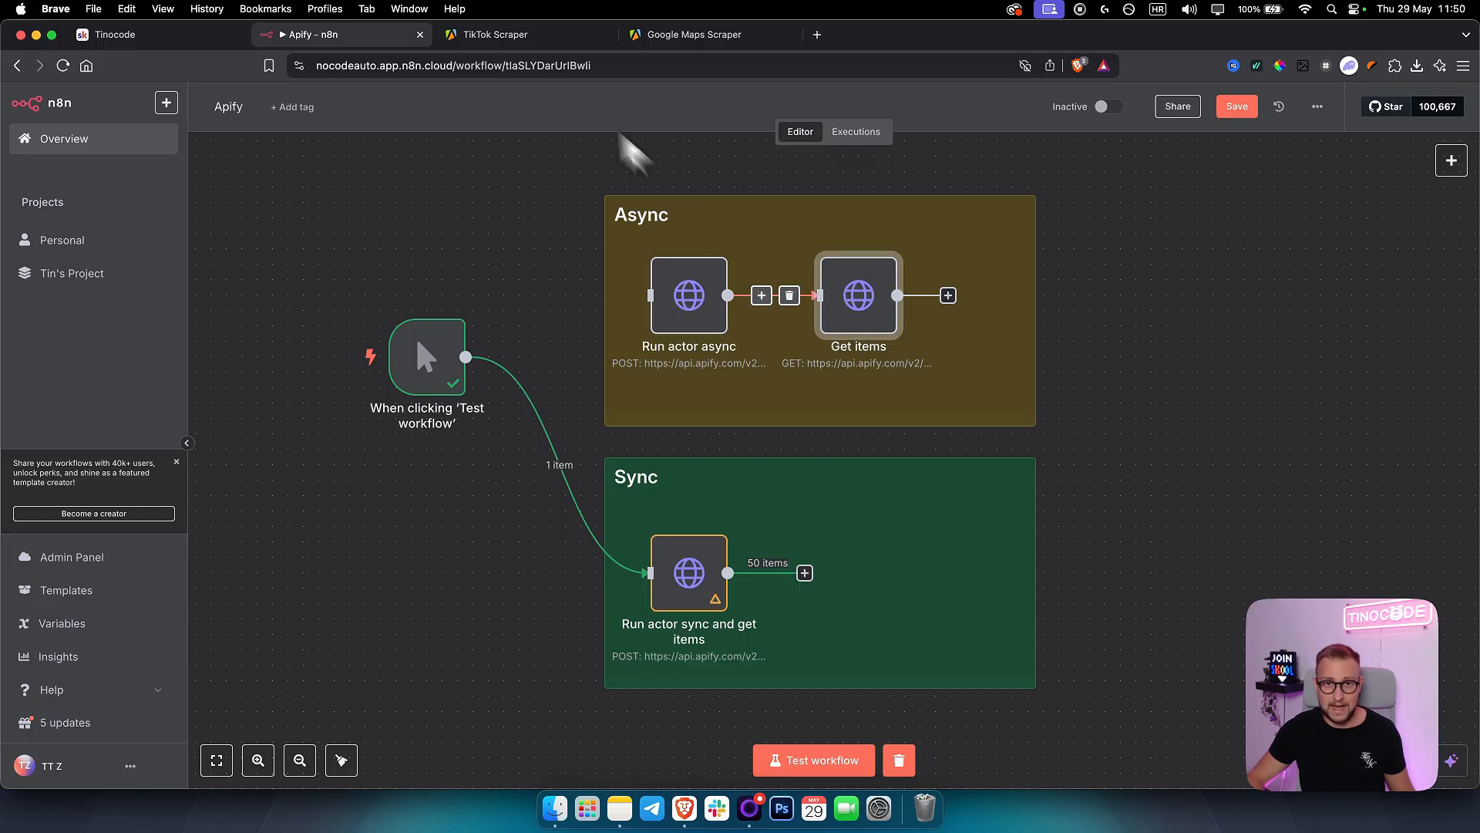
click(524, 37)
scroll(686, 613, down, 20)
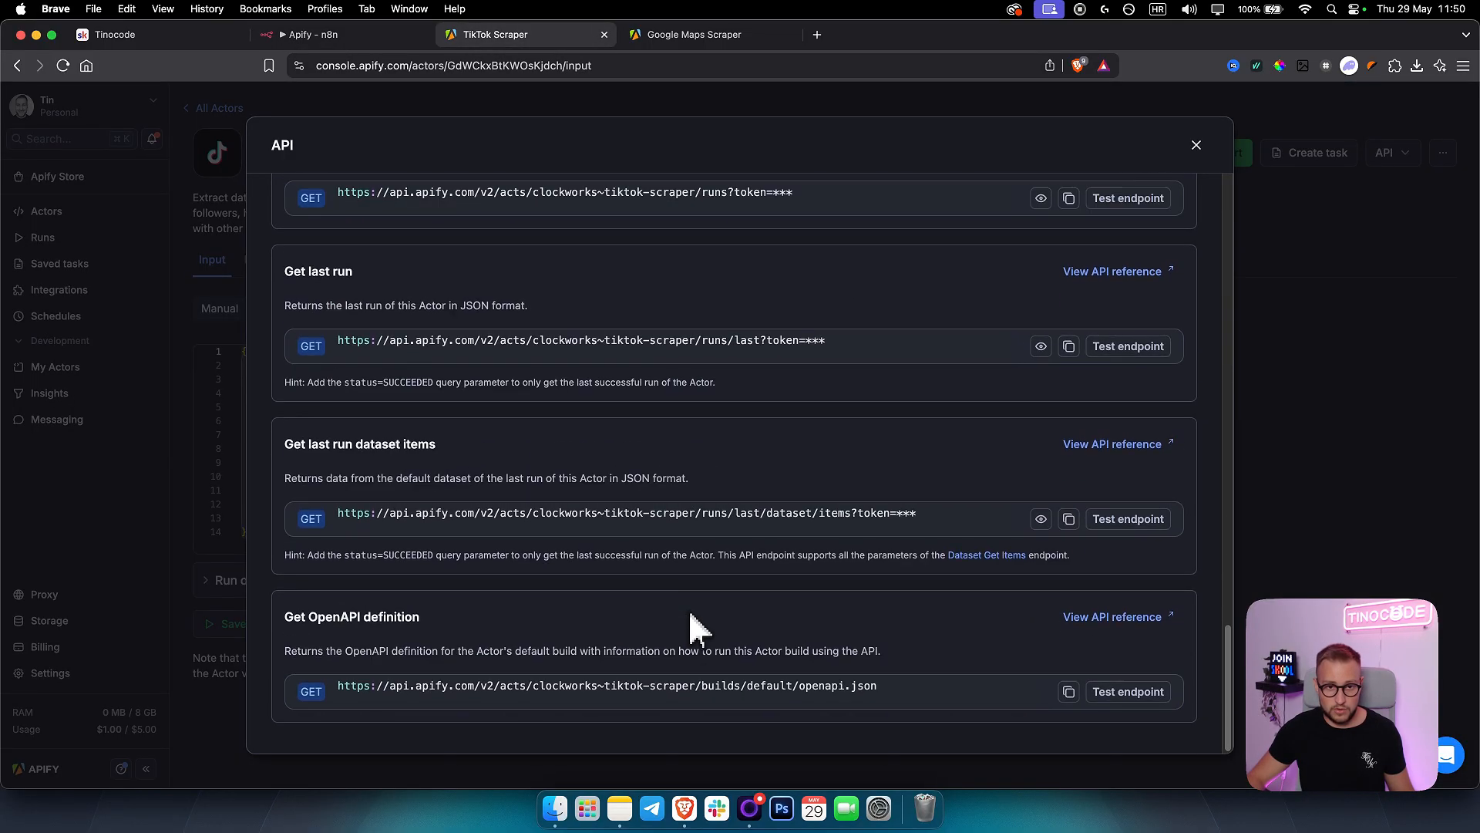
drag(284, 445, 437, 445)
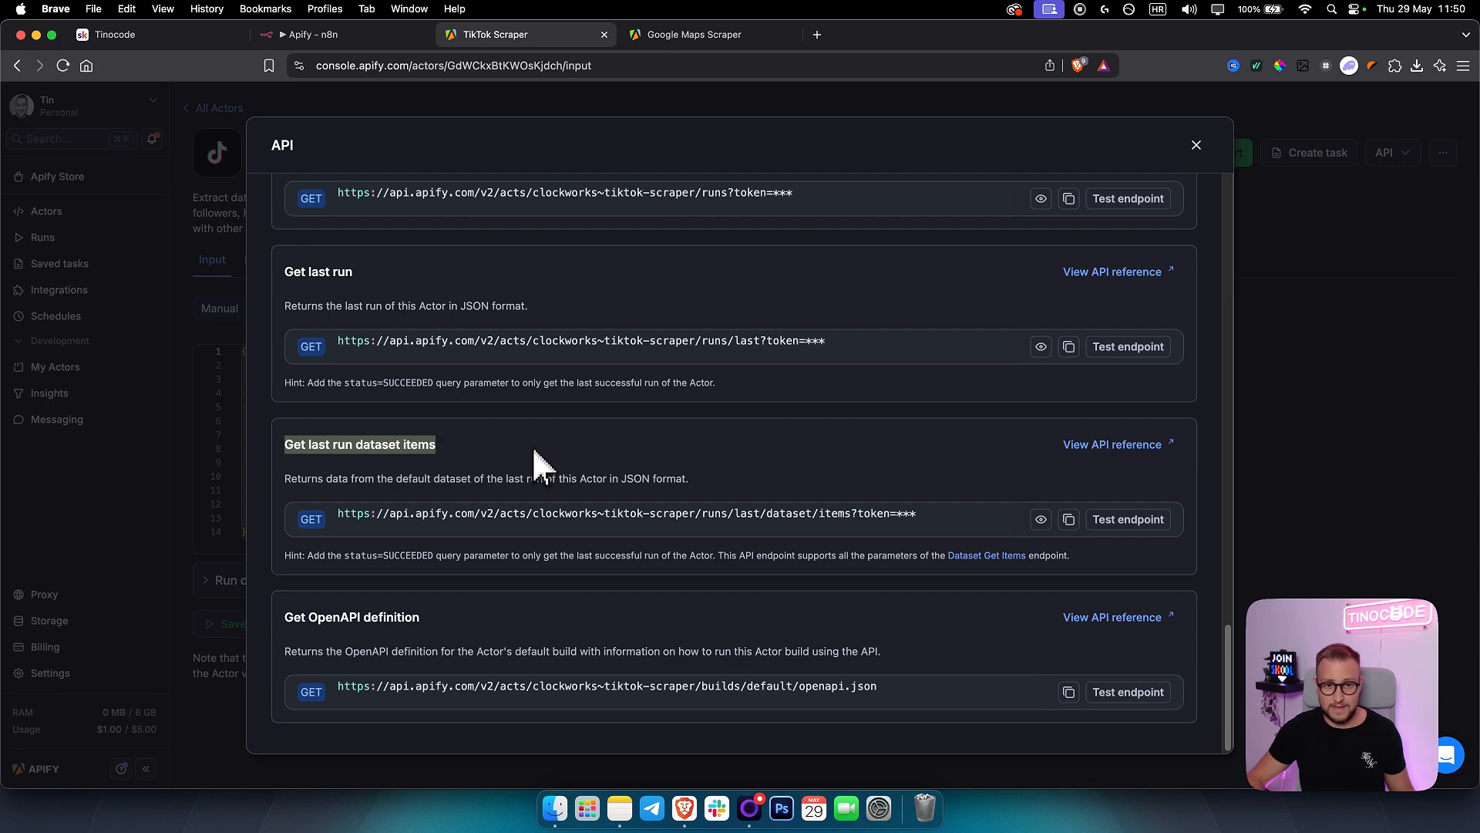
click(1295, 316)
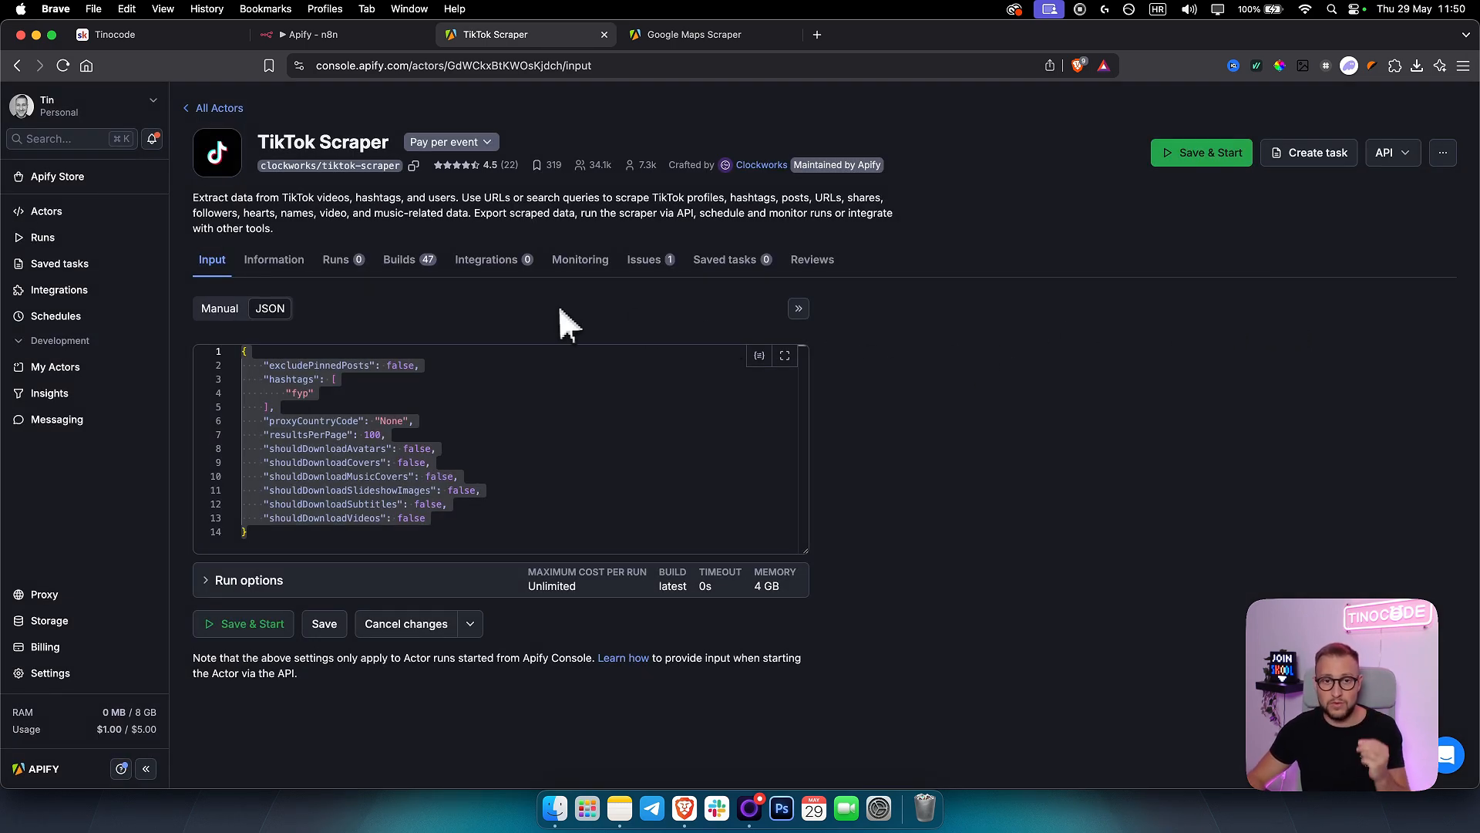
Step: Check the n8n workflow, return to TikTok Scraper in Apify, and review its "Run Actor" and "Run Actor synchronously" API endpoints
click(341, 37)
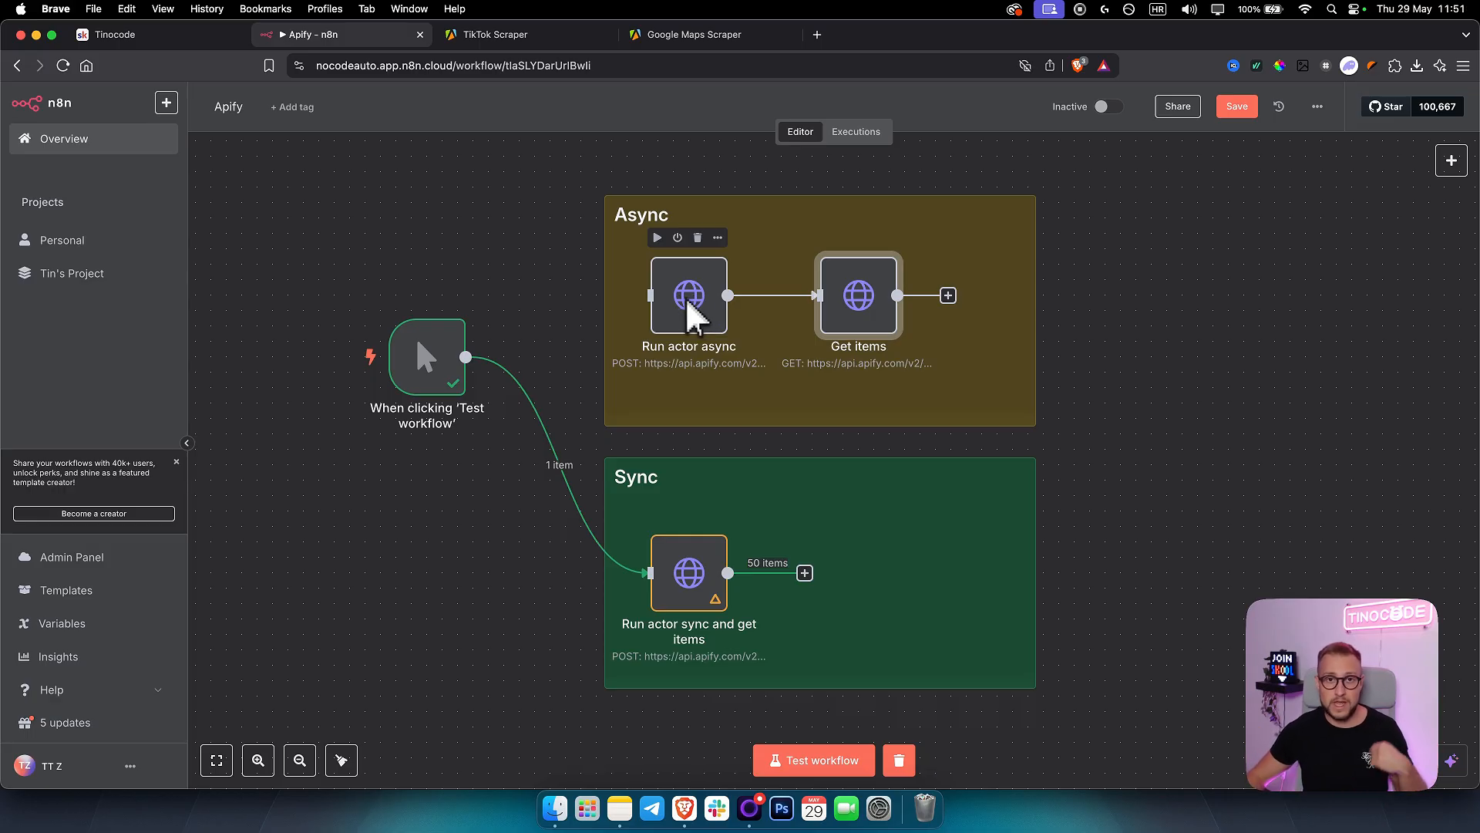
click(529, 36)
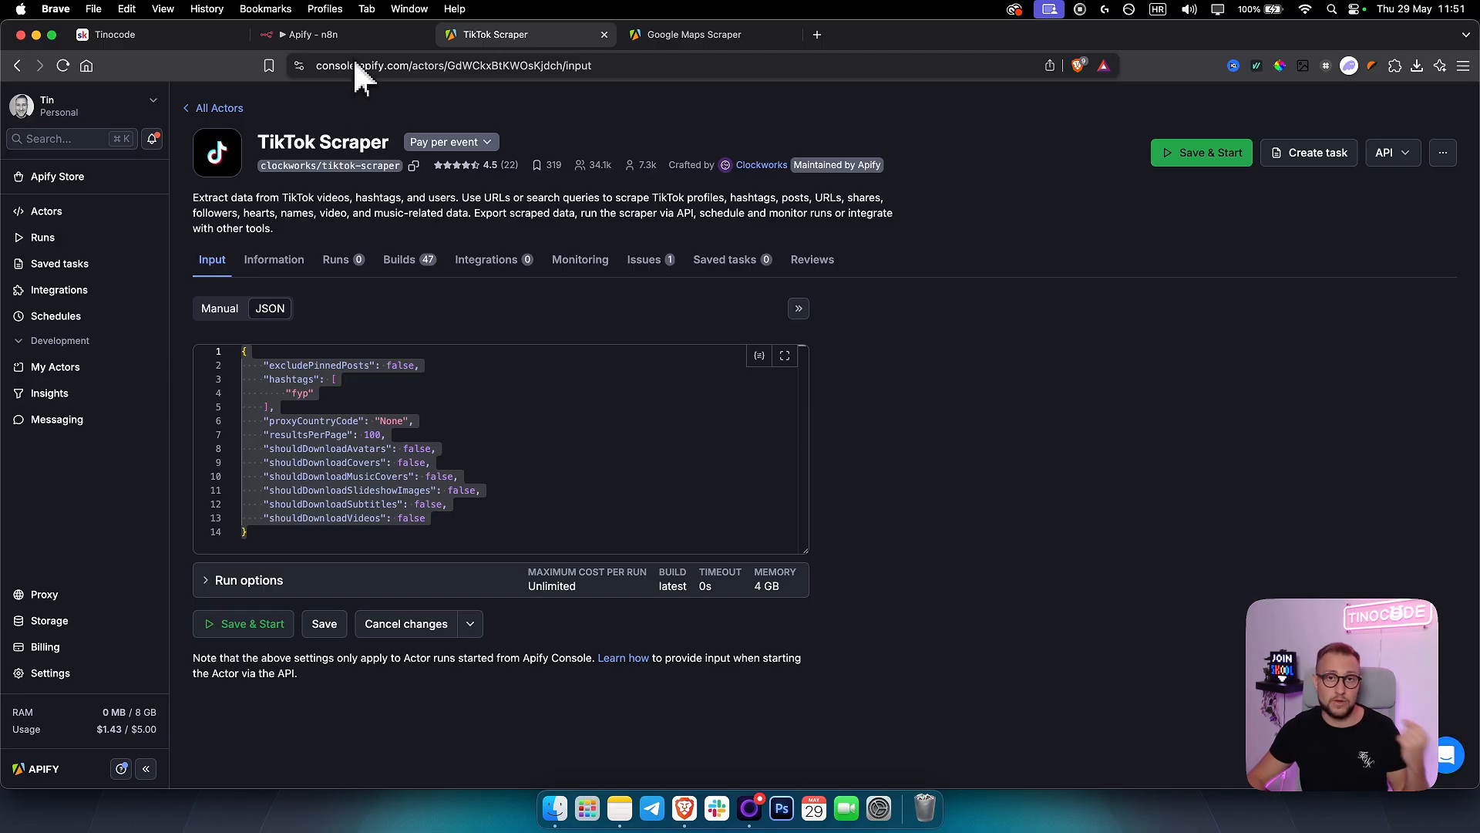
click(1381, 153)
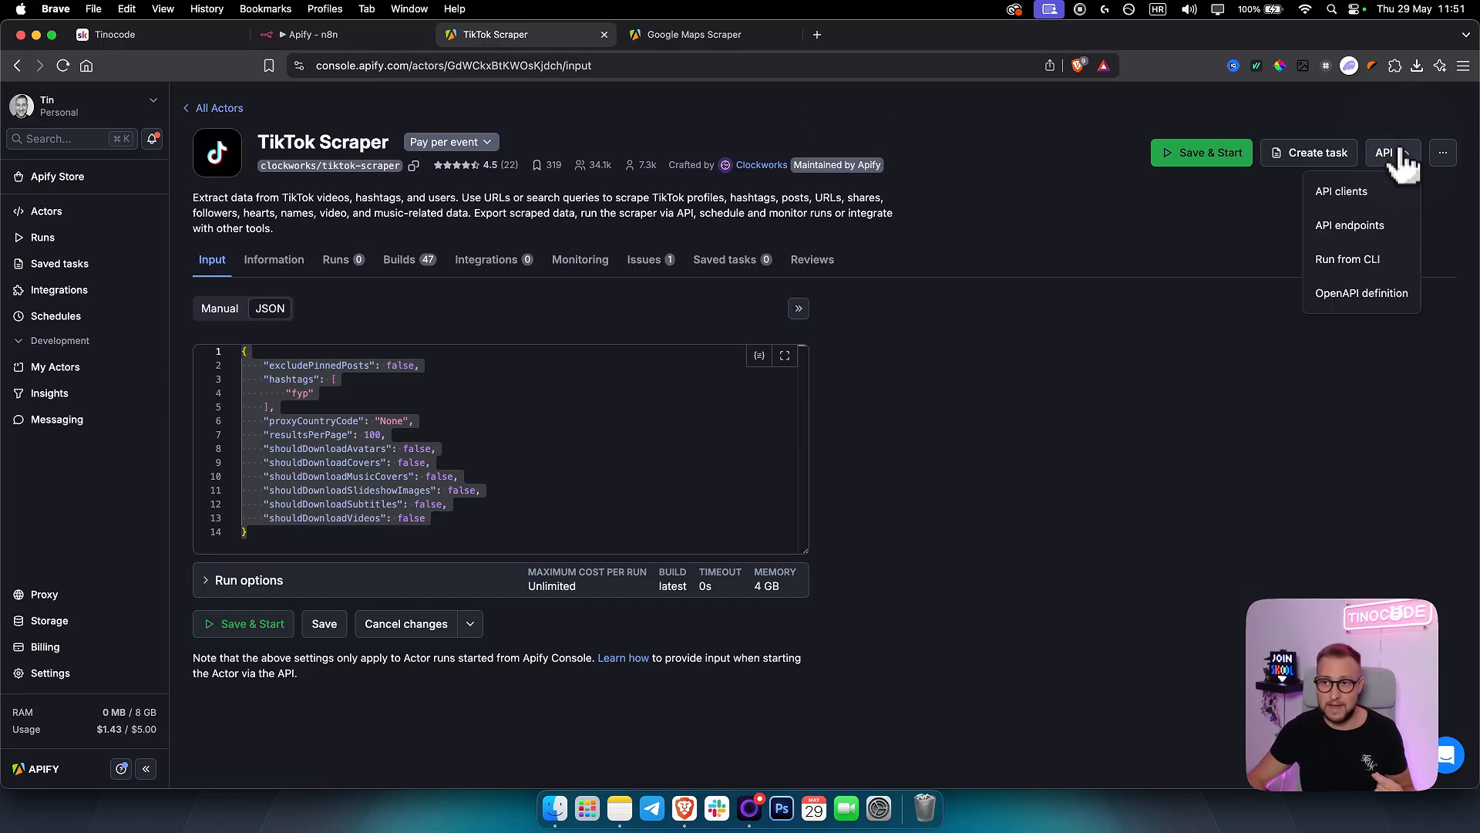
click(1373, 228)
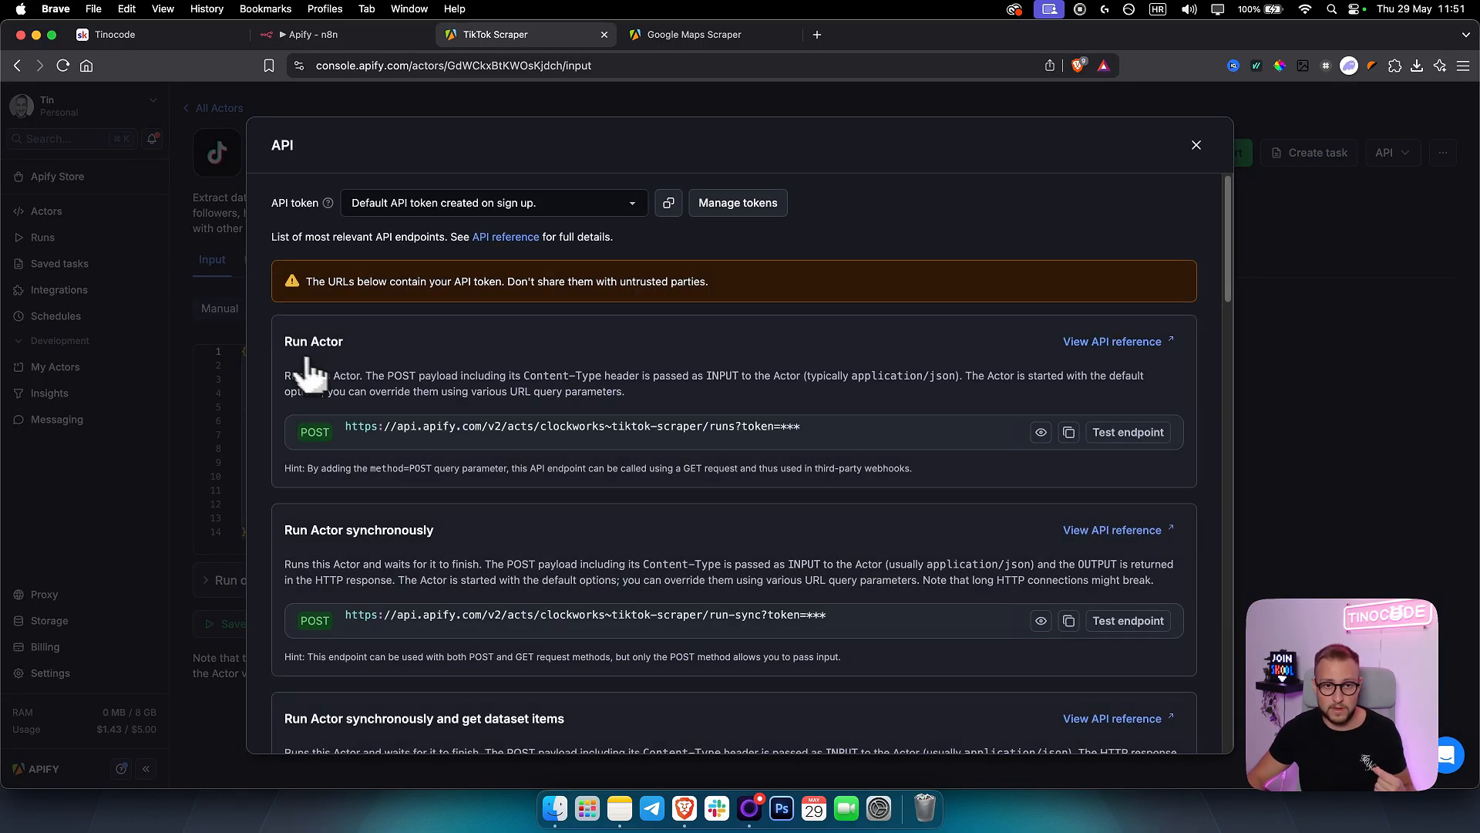
drag(285, 343, 481, 340)
drag(287, 532, 588, 555)
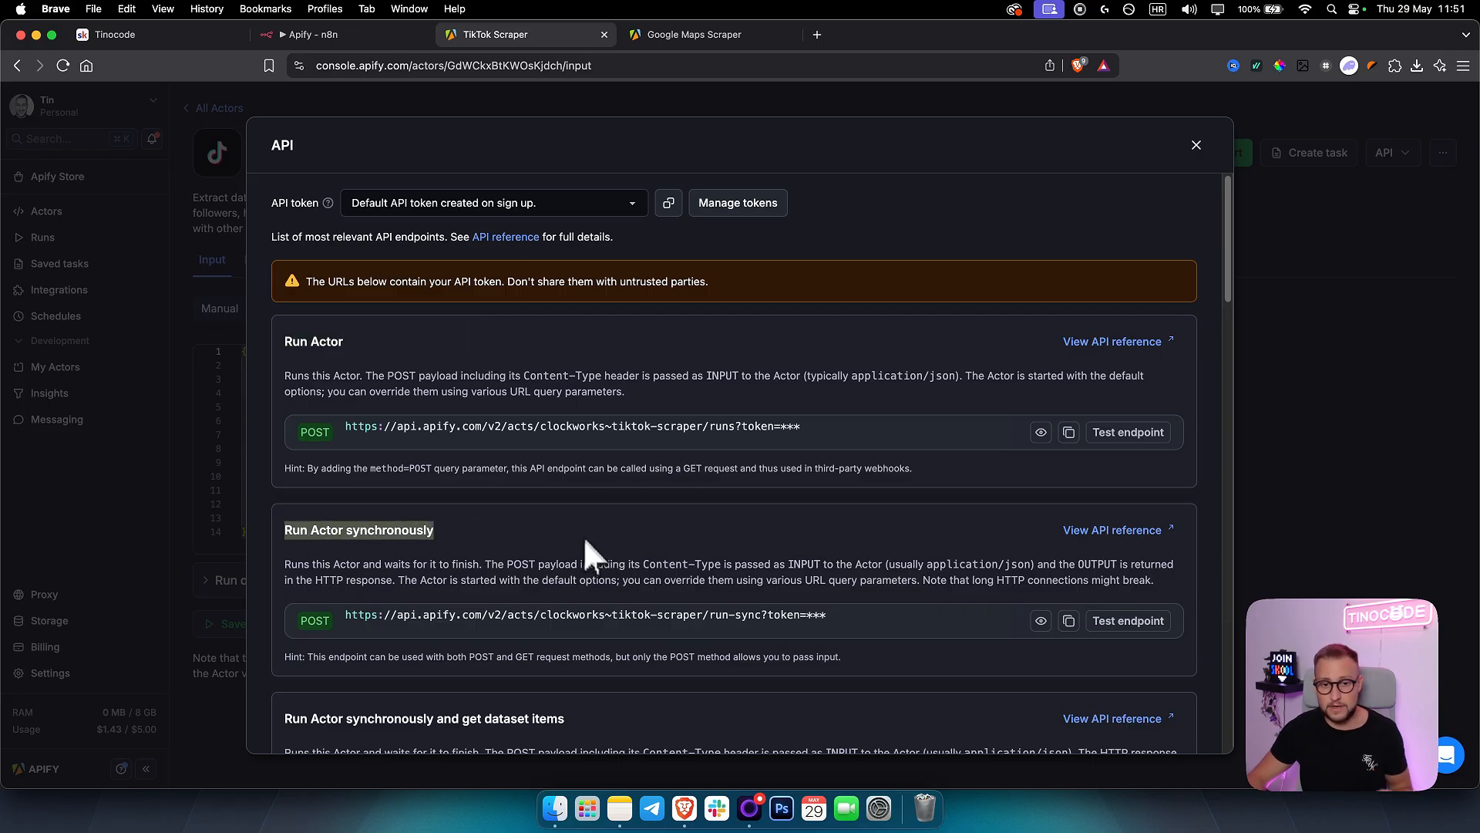
Step: Find and highlight the "Get last run dataset items" endpoint, and close the API endpoints list
scroll(570, 539, down, 10)
scroll(571, 528, down, 15)
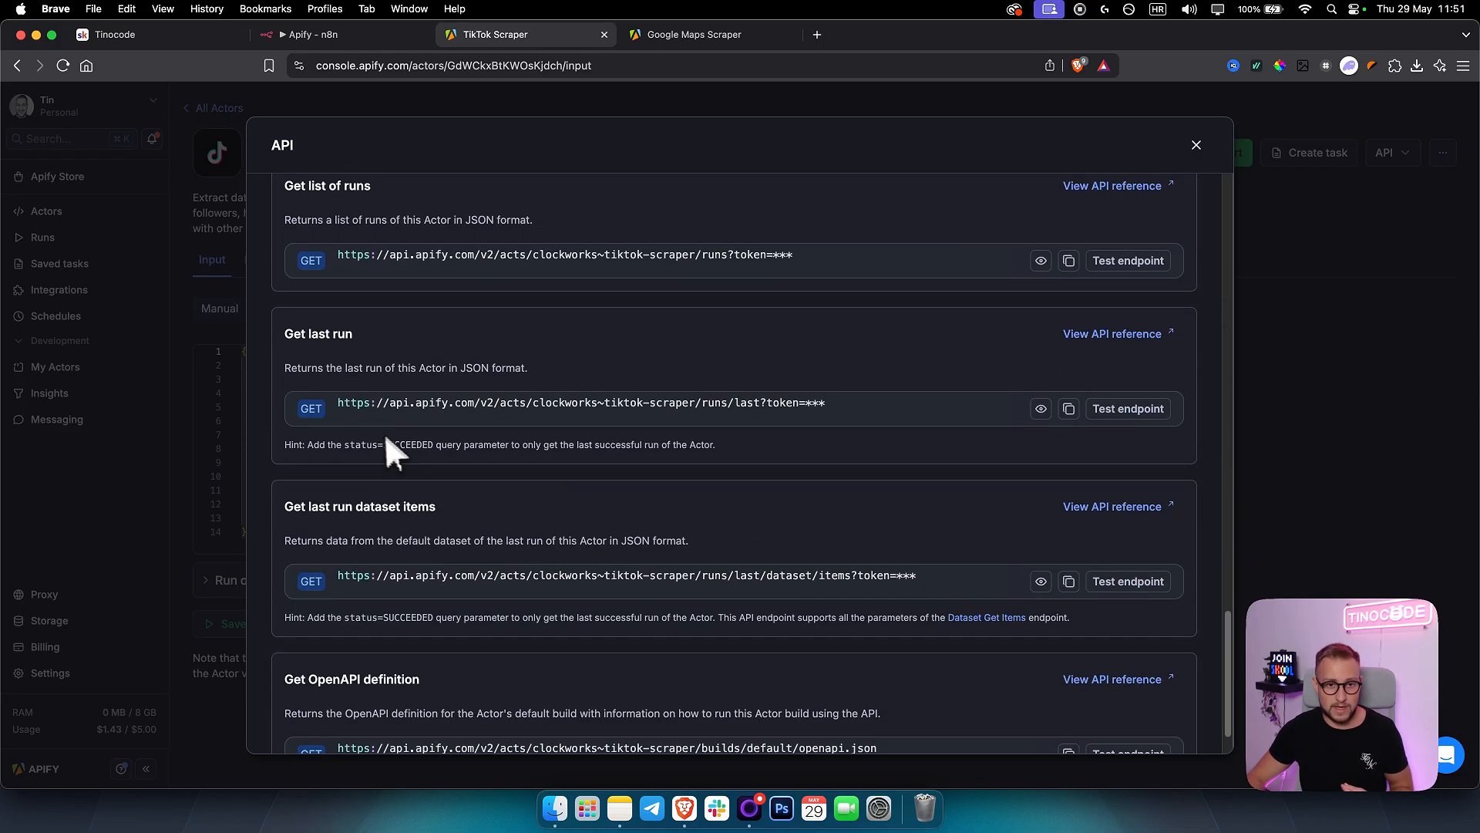
drag(282, 445, 621, 460)
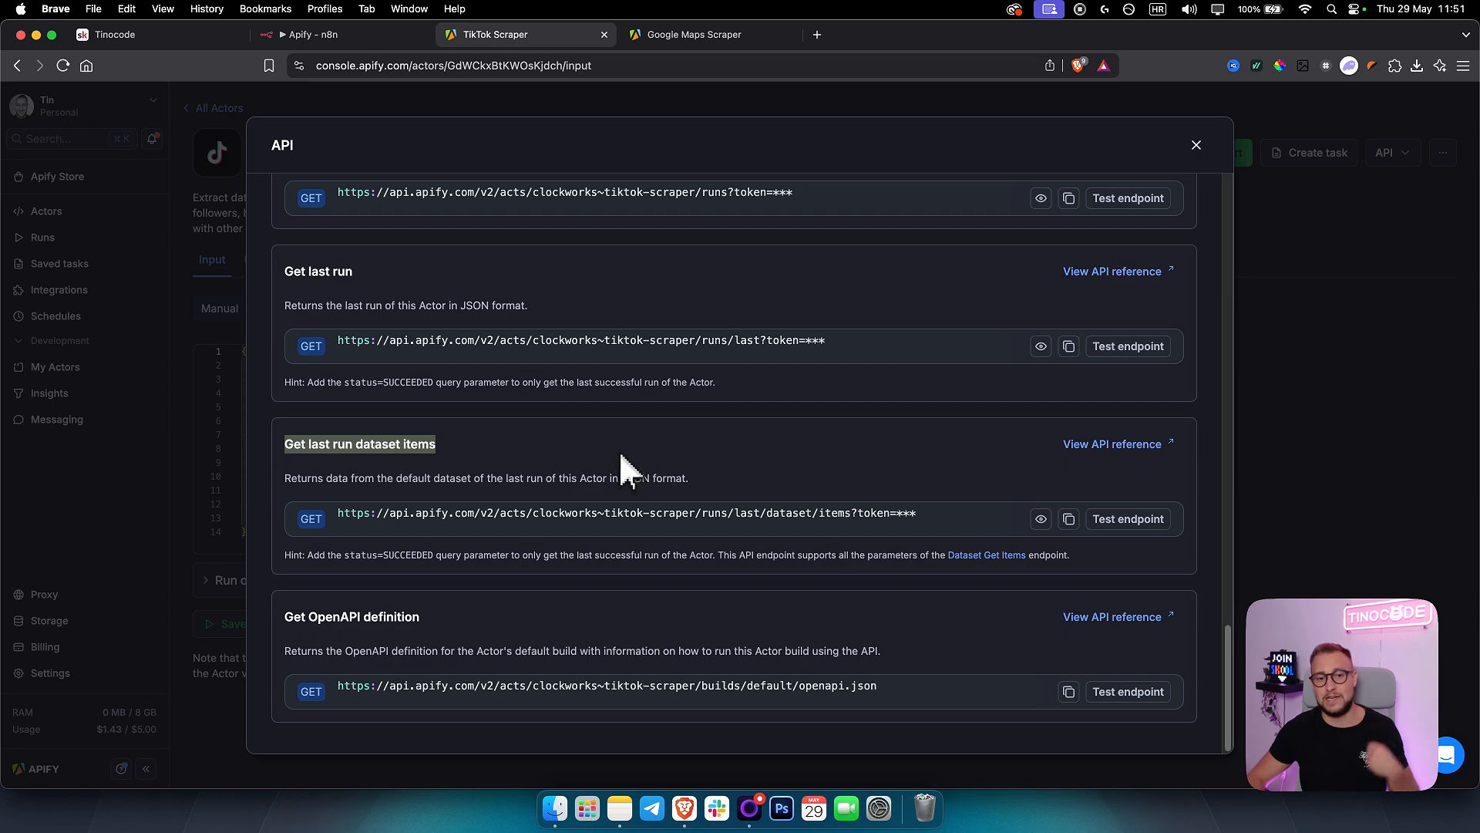
click(1260, 307)
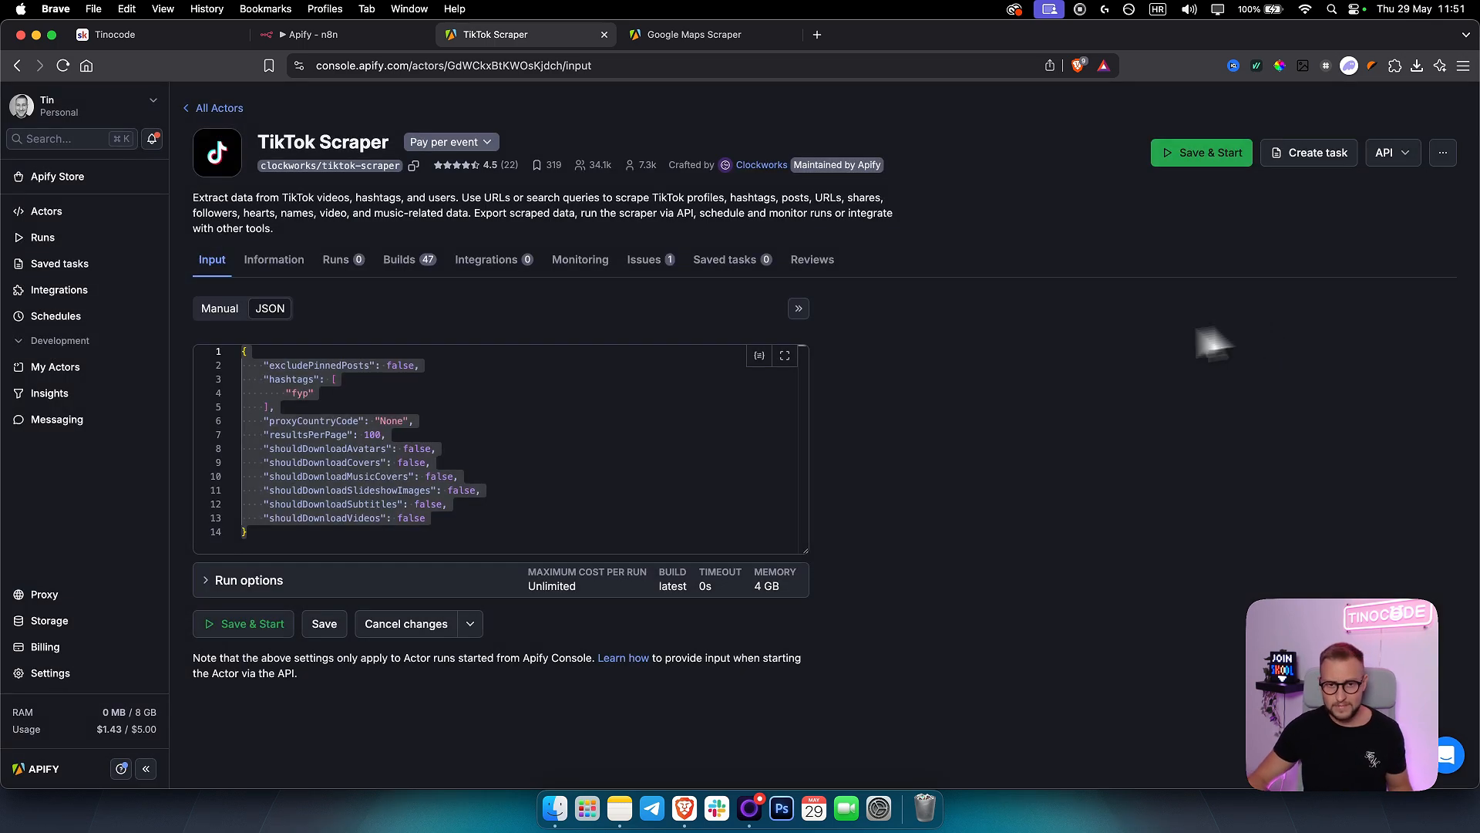
Step: Leave the TikTok Scraper actor for the Apify Store's main page and highlight the store heading
click(207, 109)
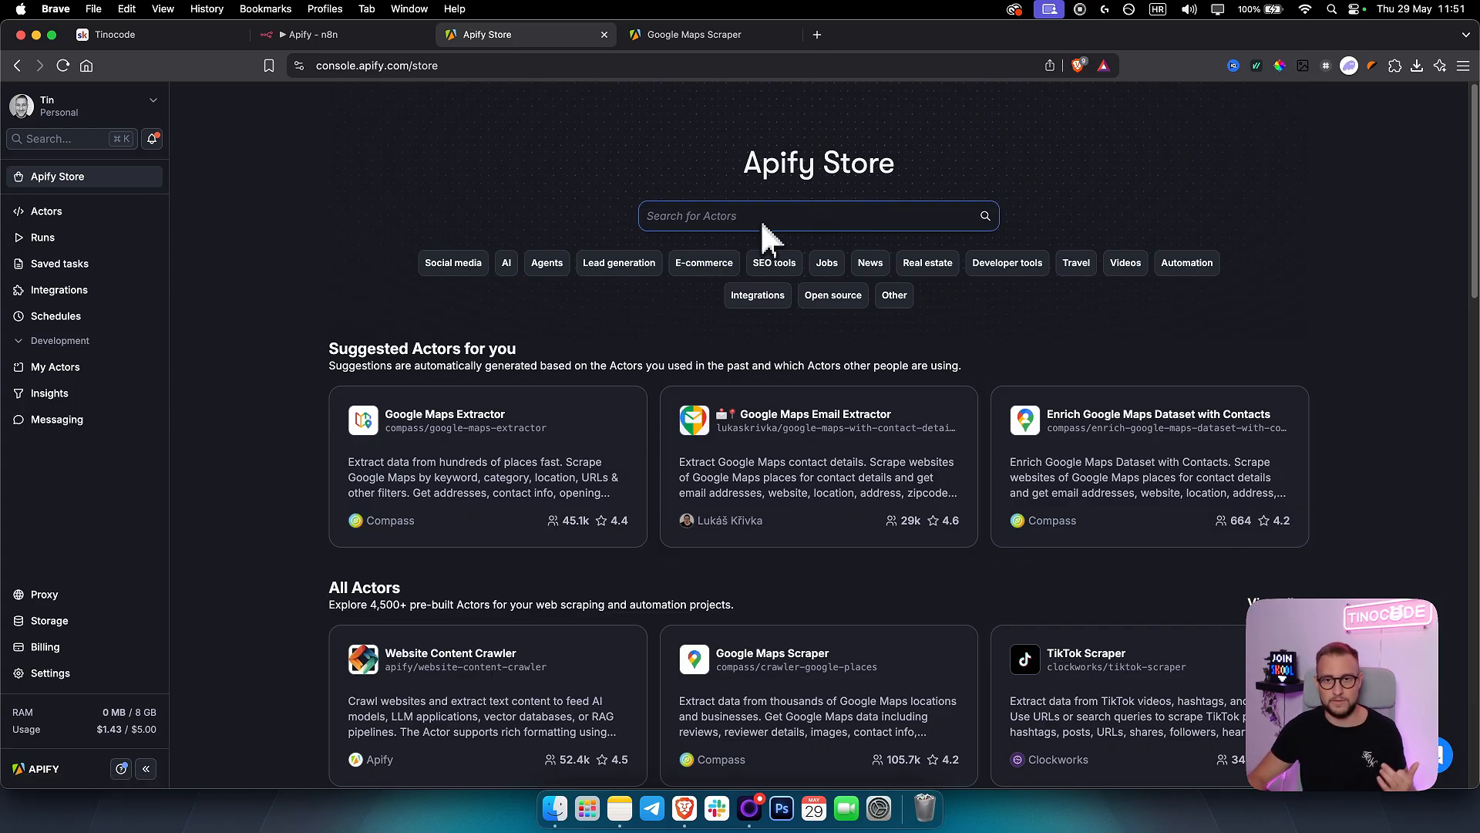
click(452, 195)
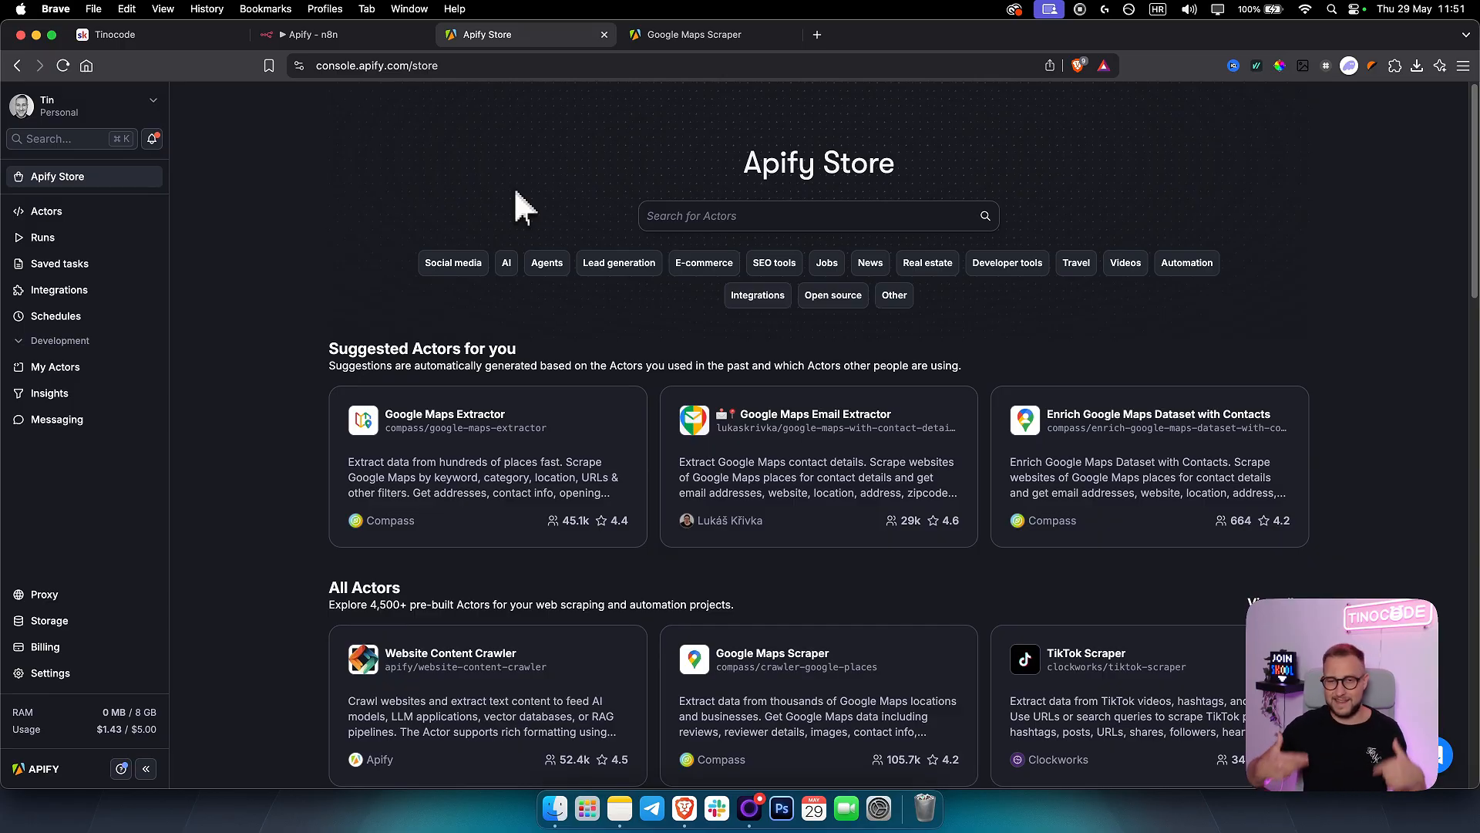
double_click(760, 165)
click(833, 172)
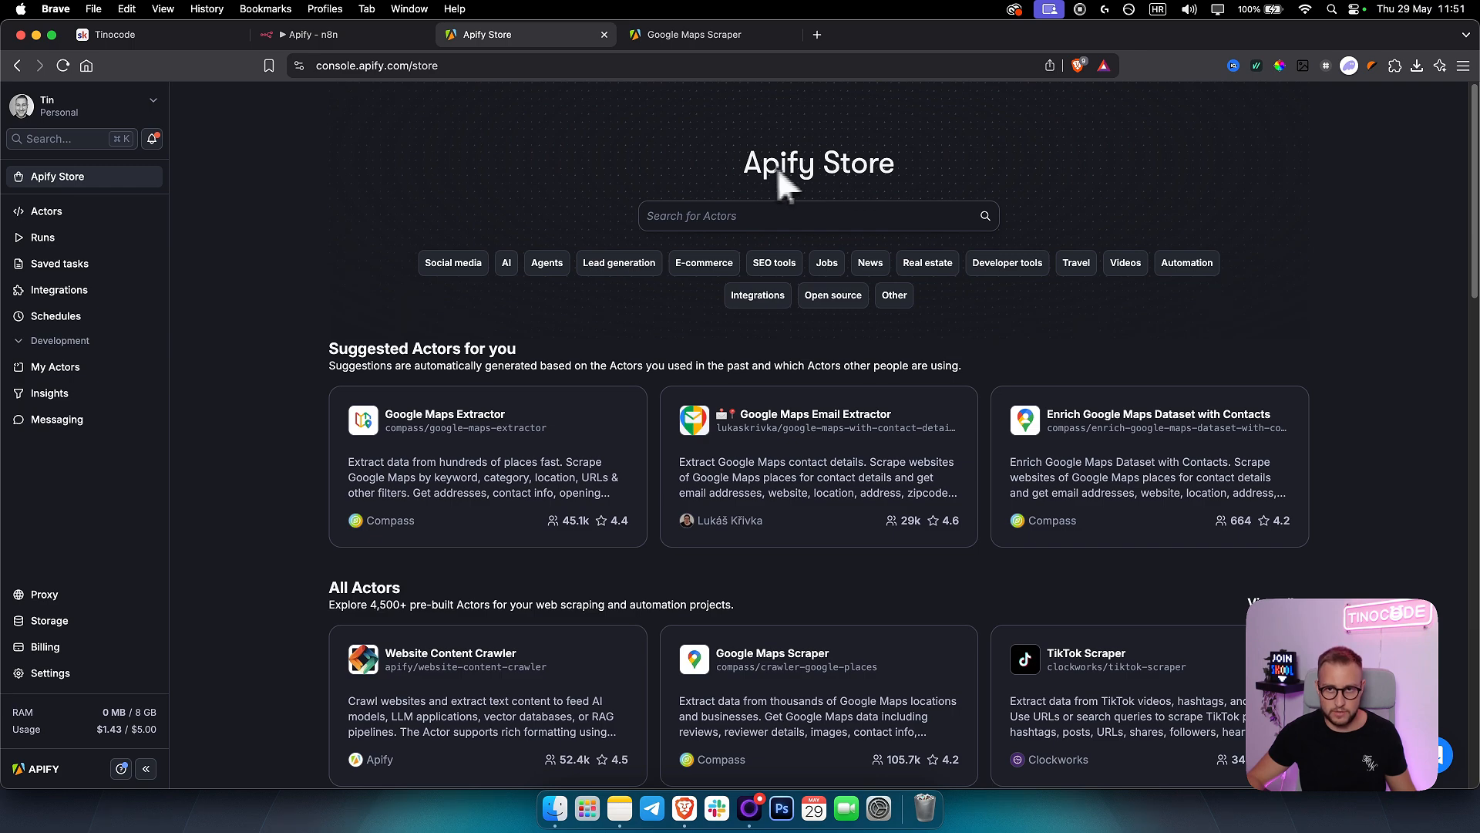
drag(751, 171, 925, 174)
click(842, 174)
drag(752, 170, 920, 162)
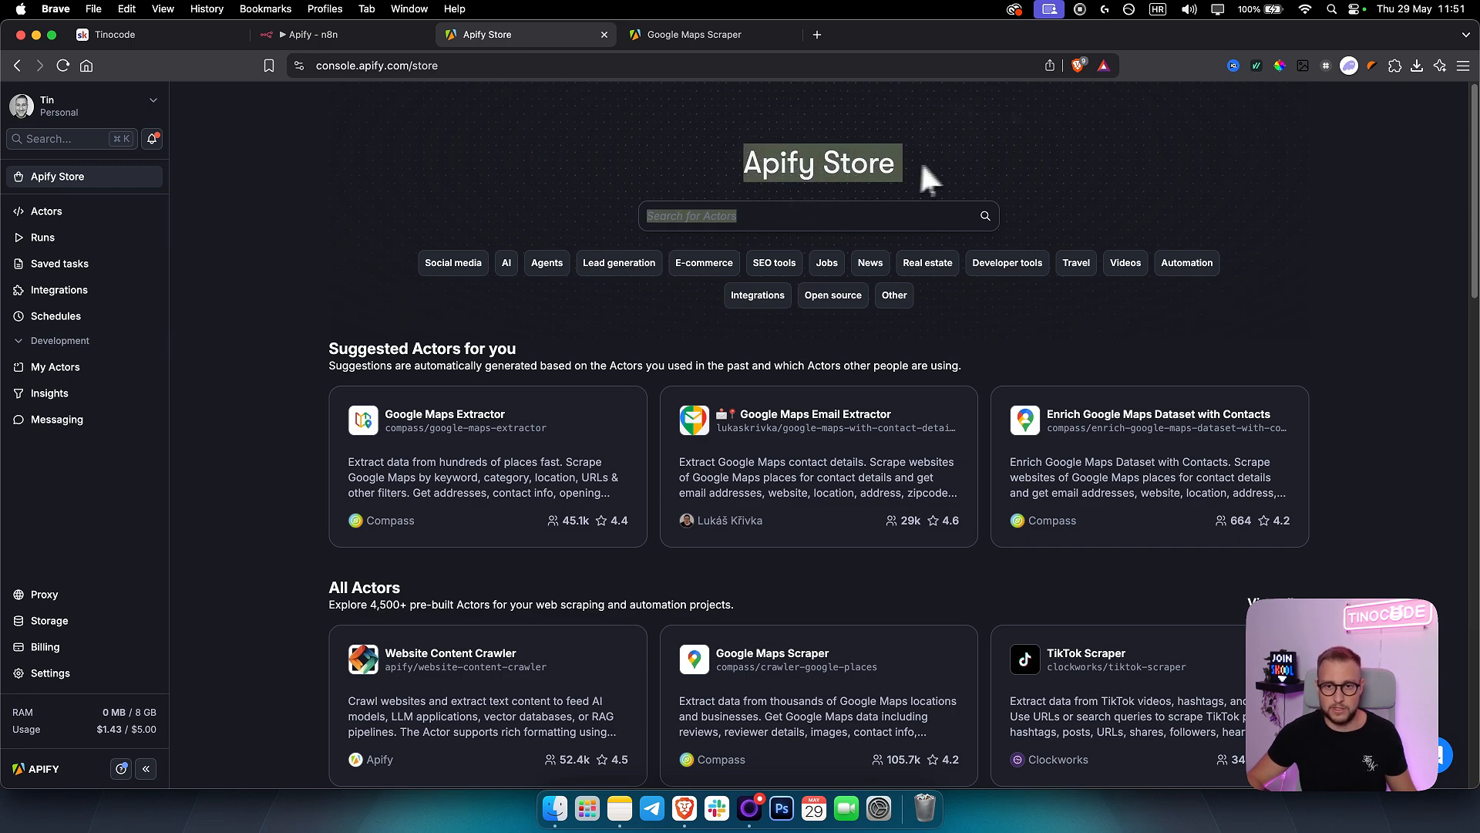
click(856, 174)
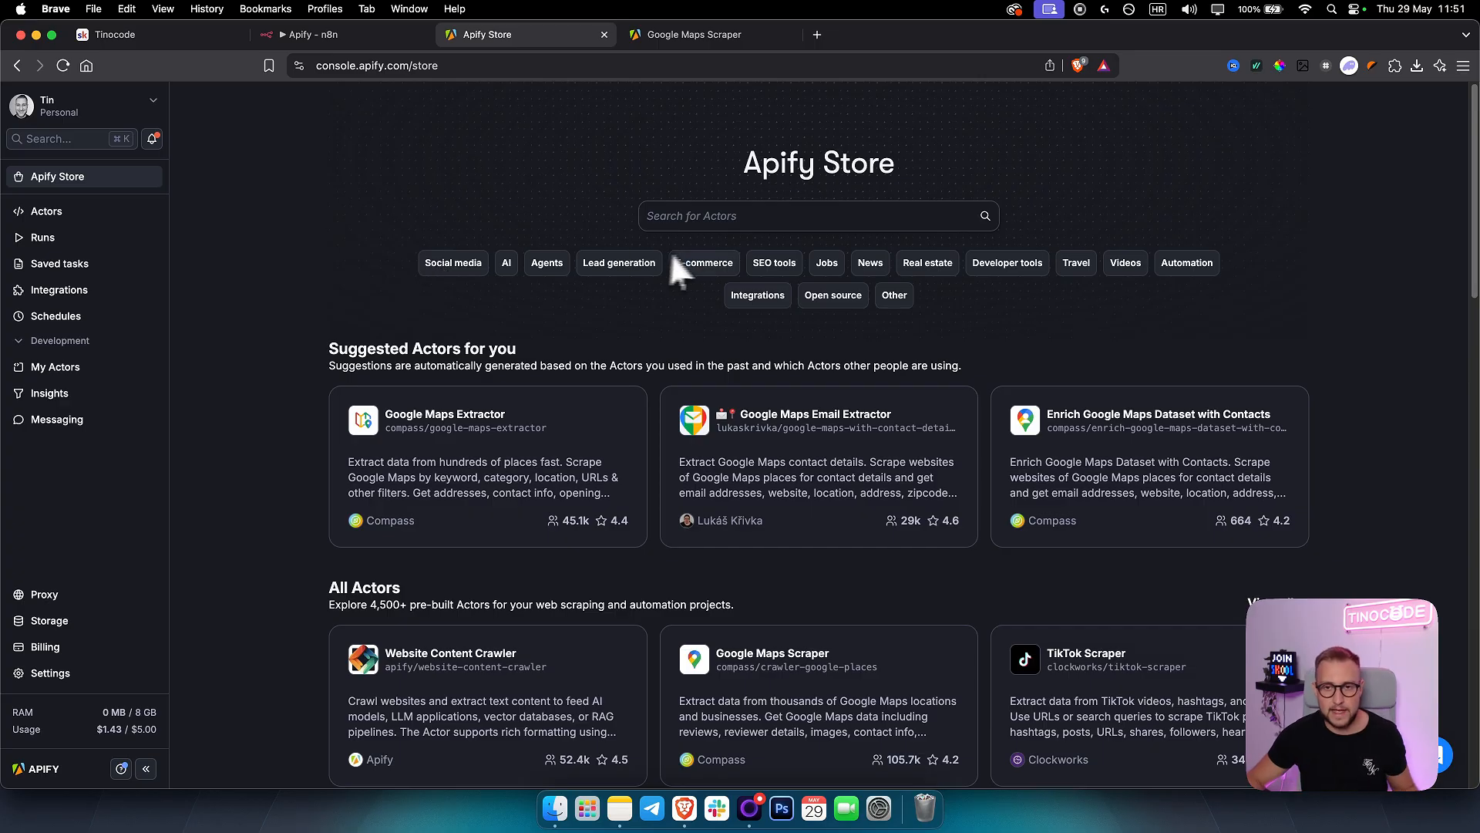
Step: Show the Apify Store's "SEO tools" category and browse its actors
click(777, 266)
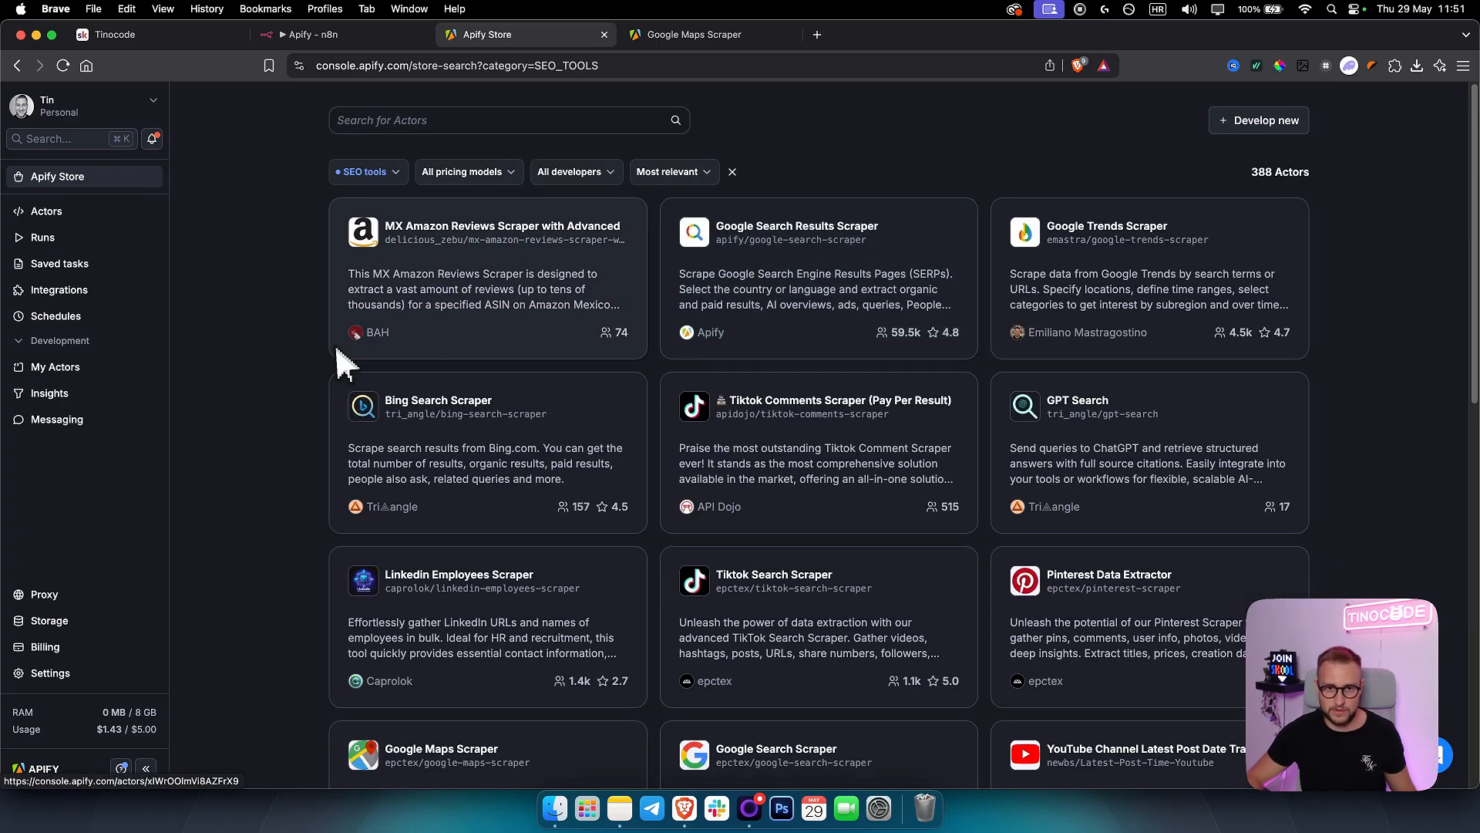
scroll(374, 354, down, 6)
scroll(390, 341, down, 10)
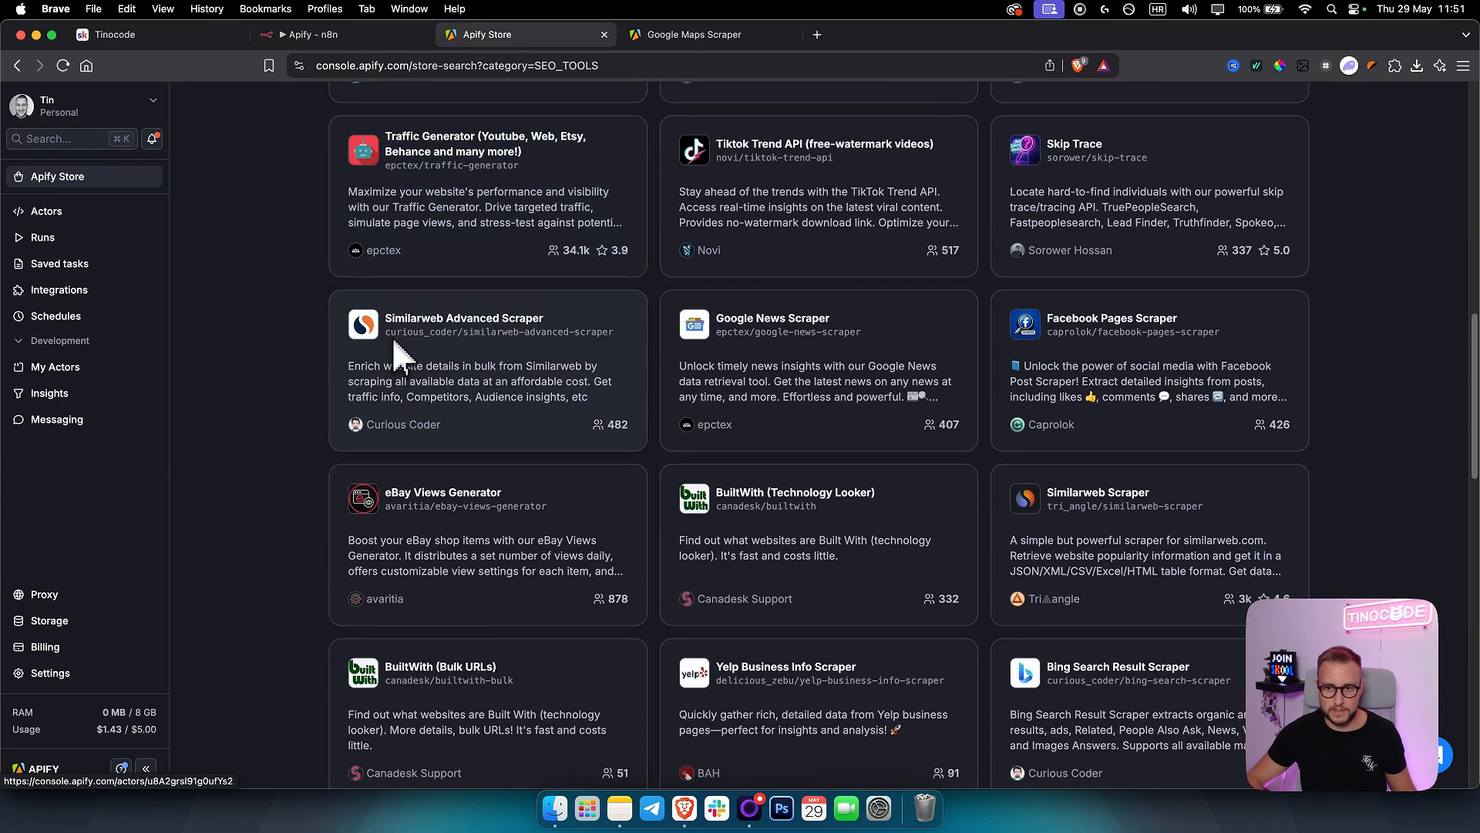
scroll(397, 355, up, 15)
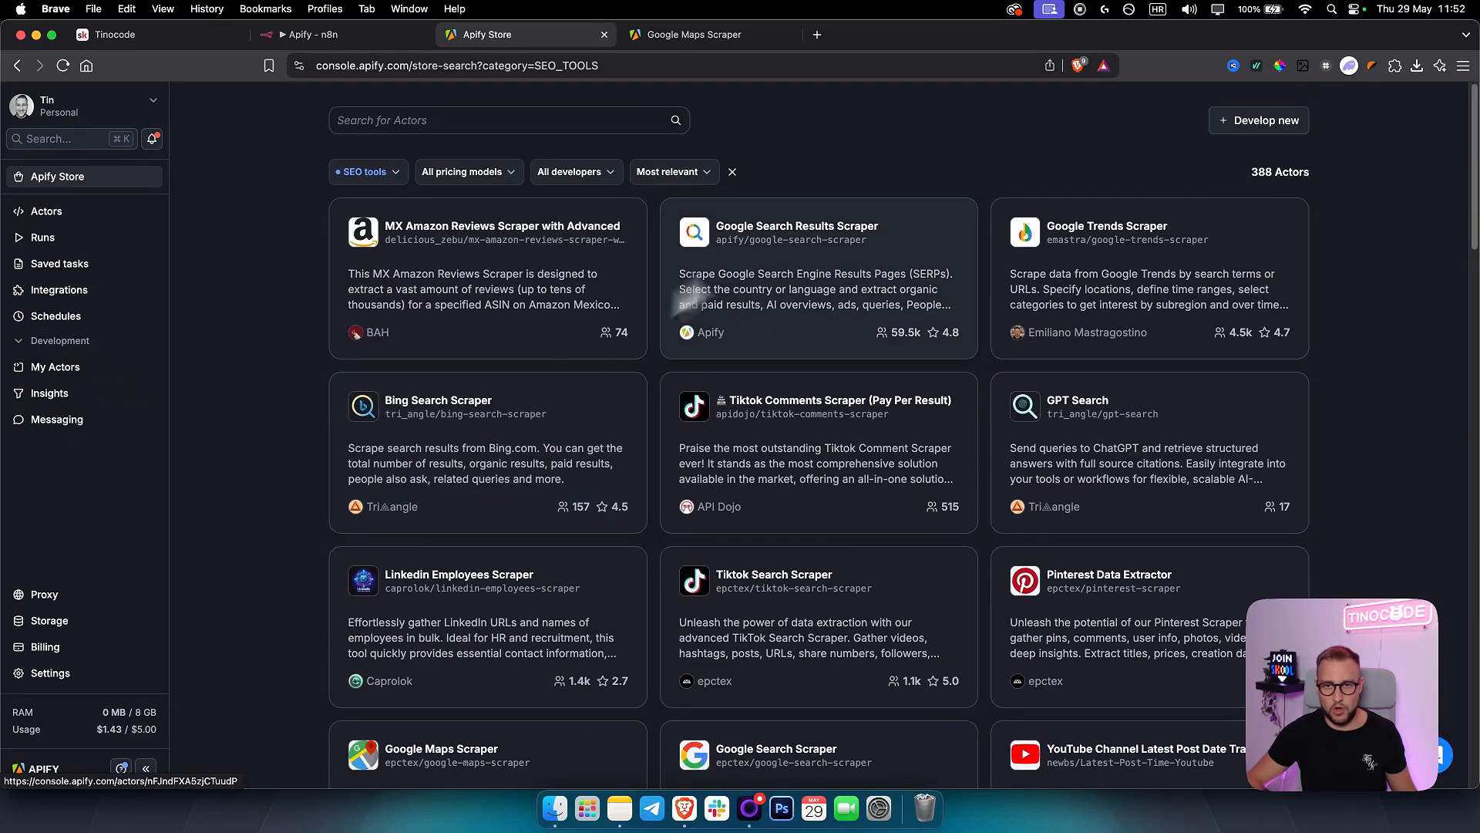